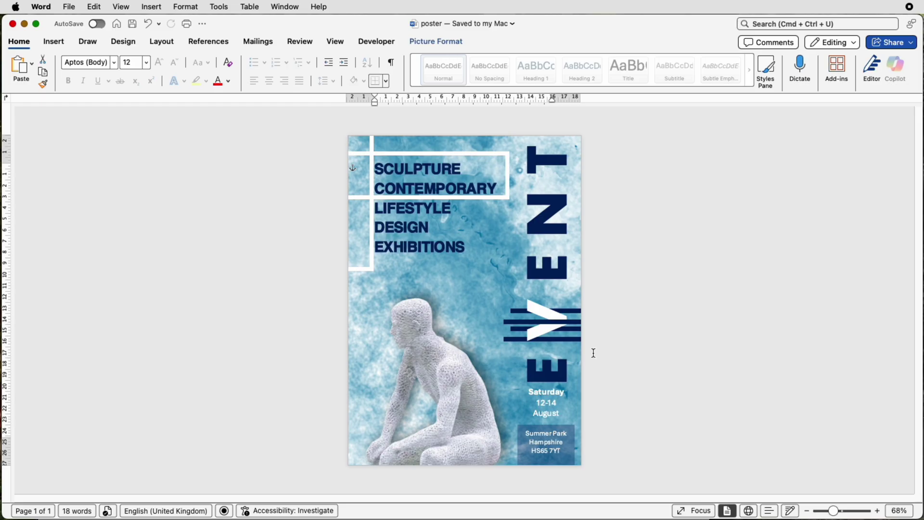
Create a new blank document, then switch to Safari and search Pixabay for "pink paint effect smoke background"
key(super+n)
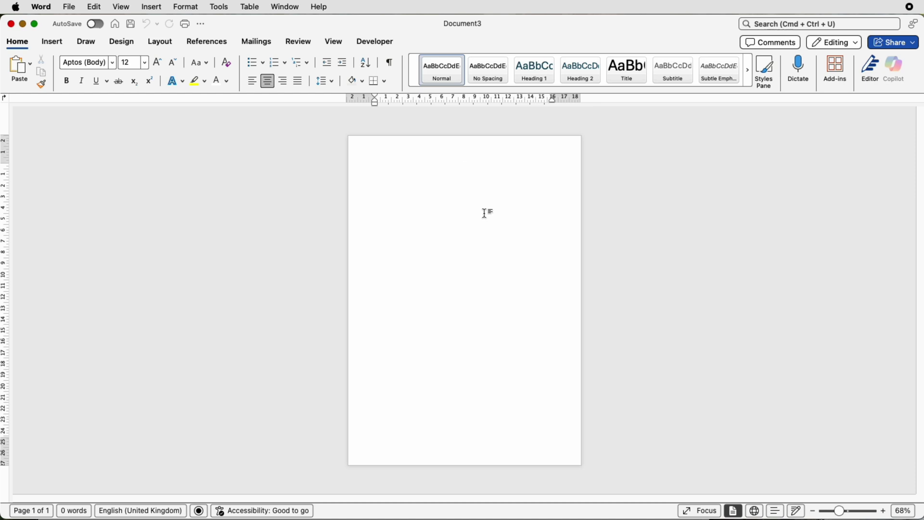
key(super+Tab)
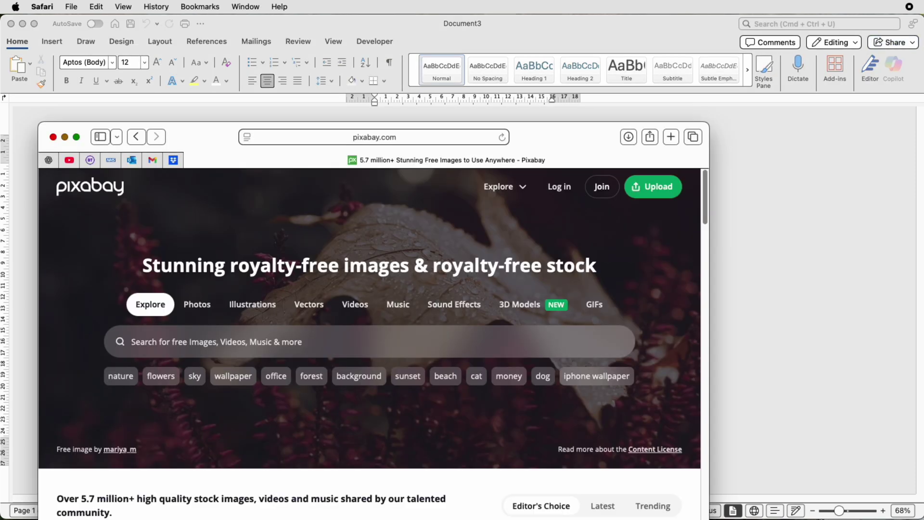
drag(532, 153, 526, 46)
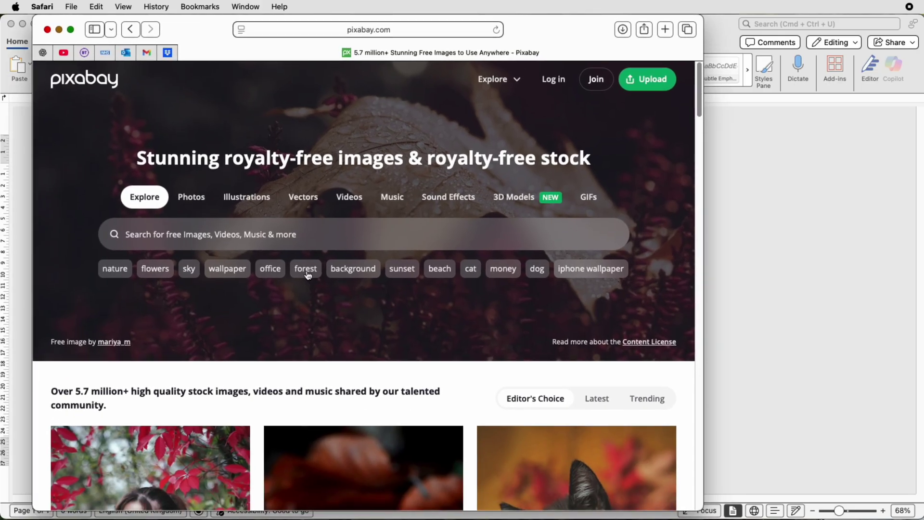
click(142, 236)
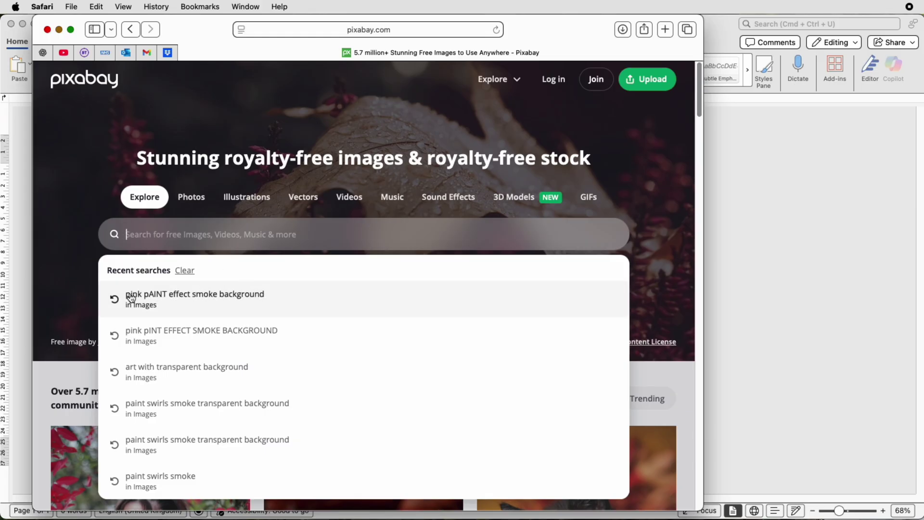
click(208, 297)
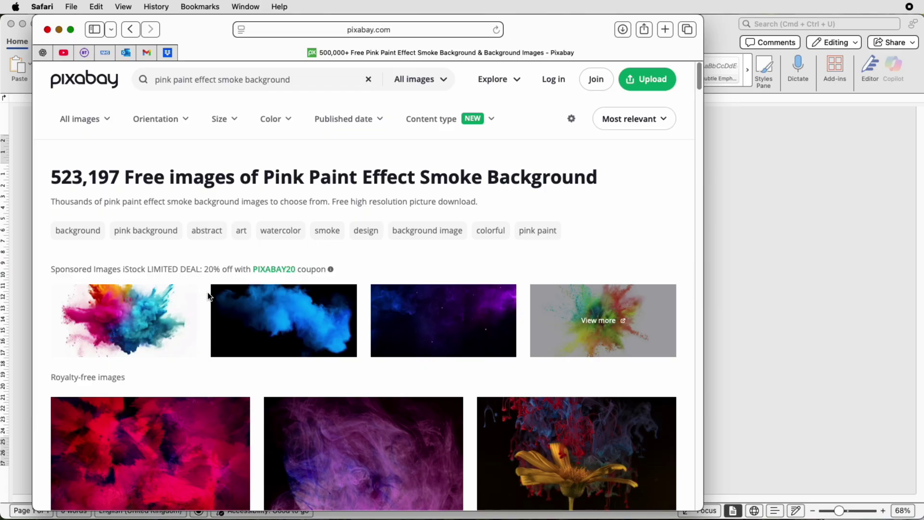
Find the pink and purple mottled background illustration in the results and download it as a 3000 × 2000 JPG
scroll(208, 296, down, 10)
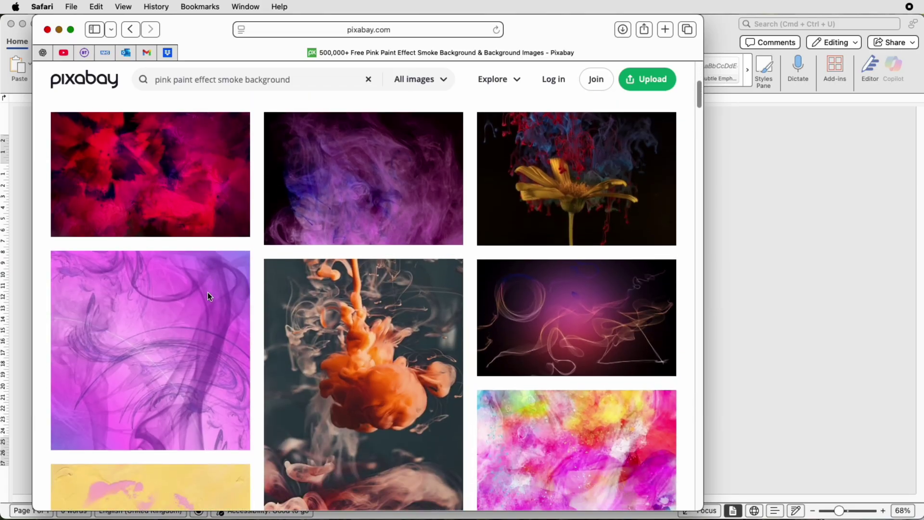
scroll(208, 295, down, 8)
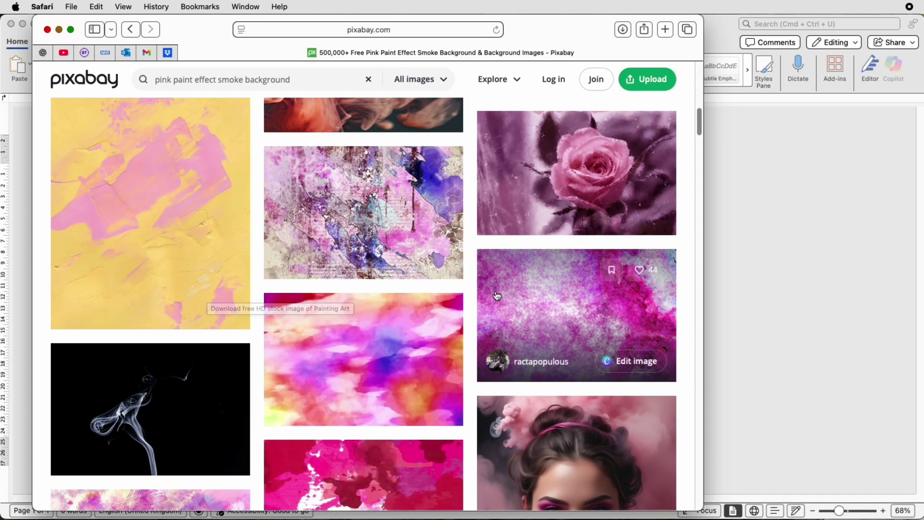
click(563, 292)
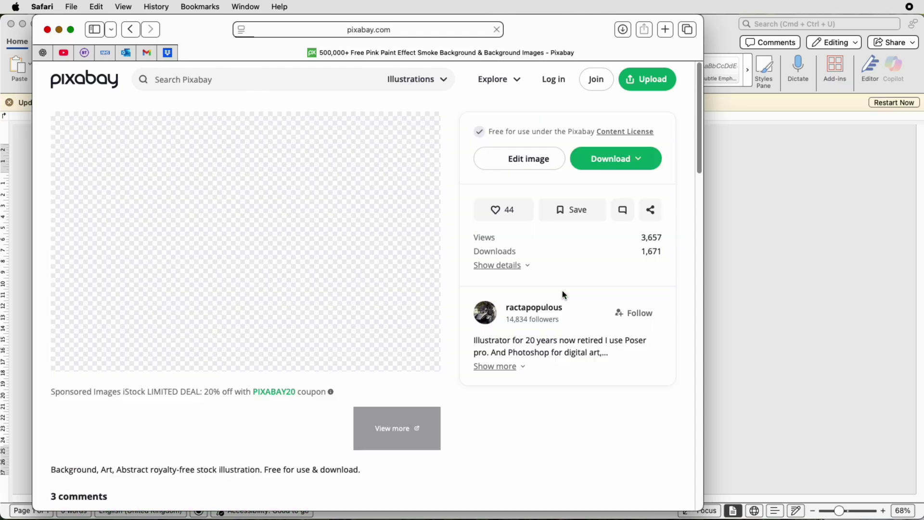
click(601, 166)
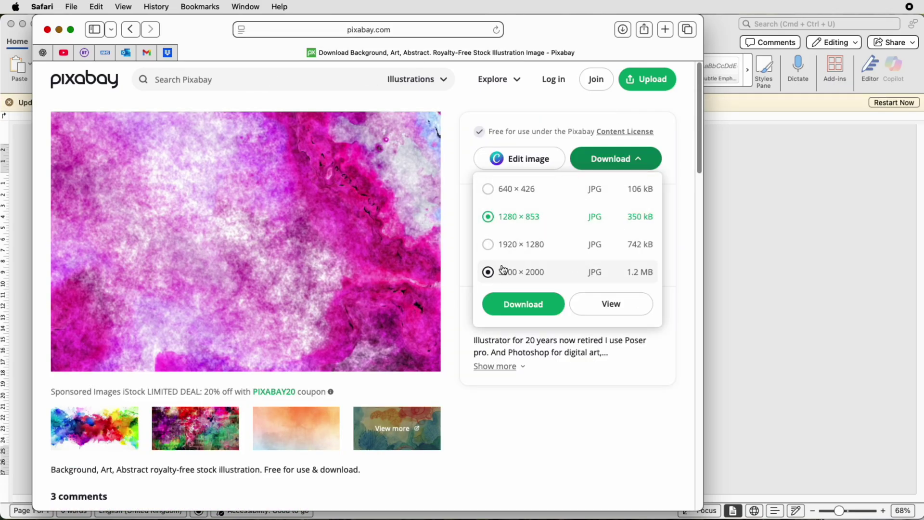
click(488, 272)
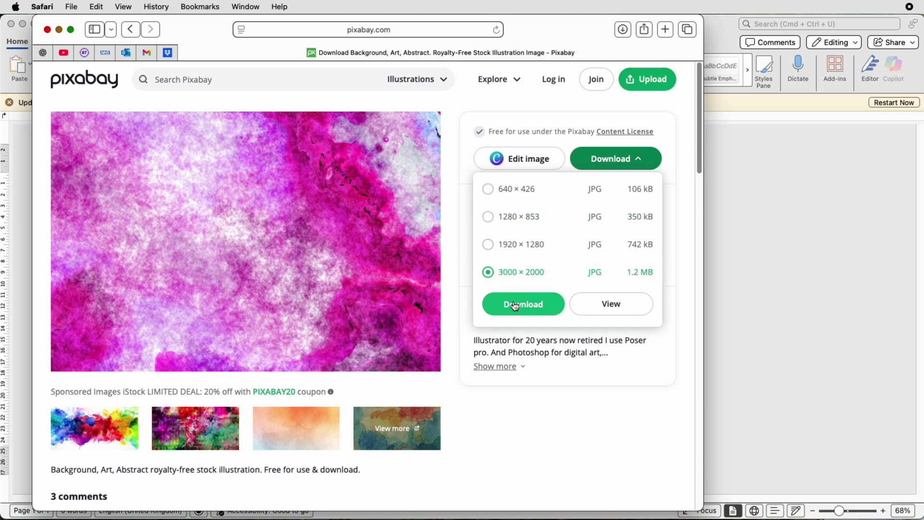
click(512, 303)
Return to Word and insert the picture background-2642061-2.jpg from the Downloads folder into the blank document
click(870, 256)
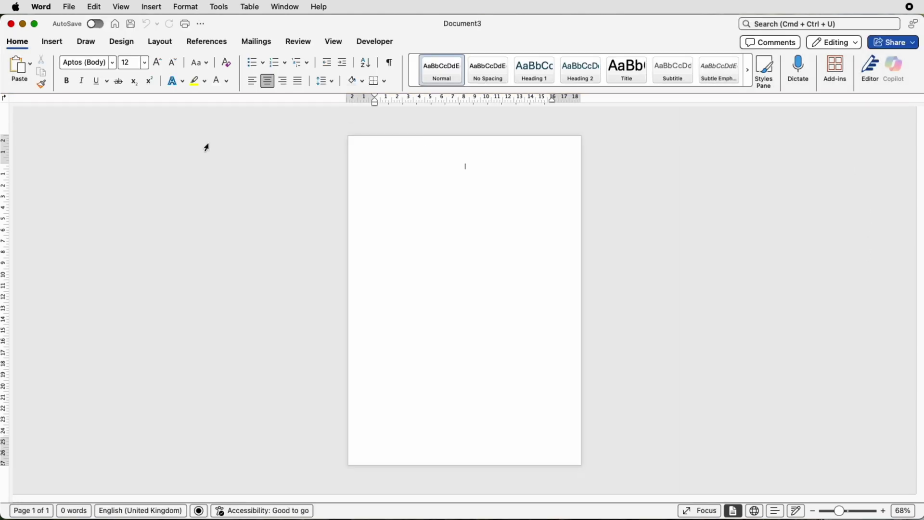
click(53, 42)
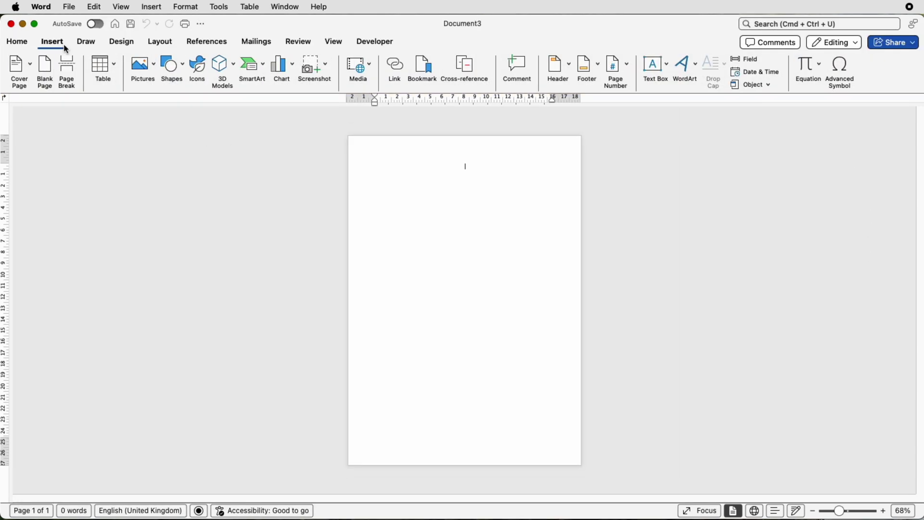
click(154, 68)
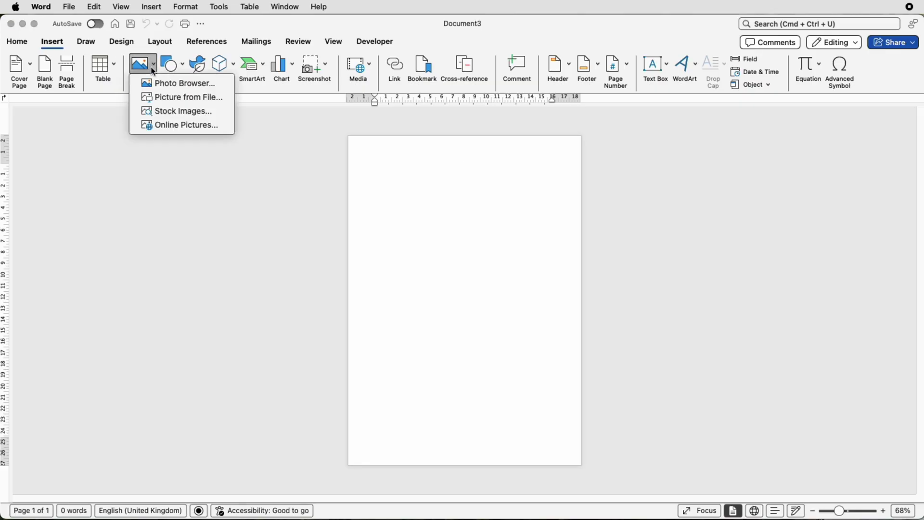
click(156, 100)
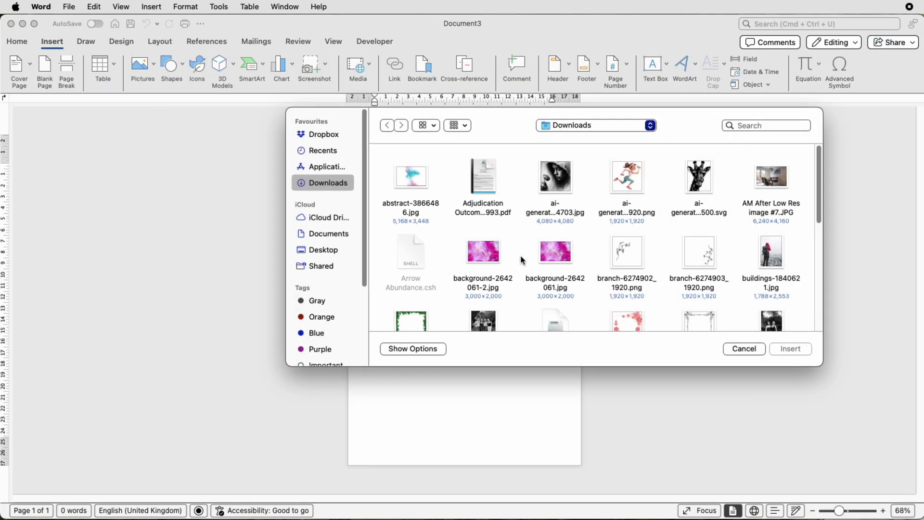
click(498, 262)
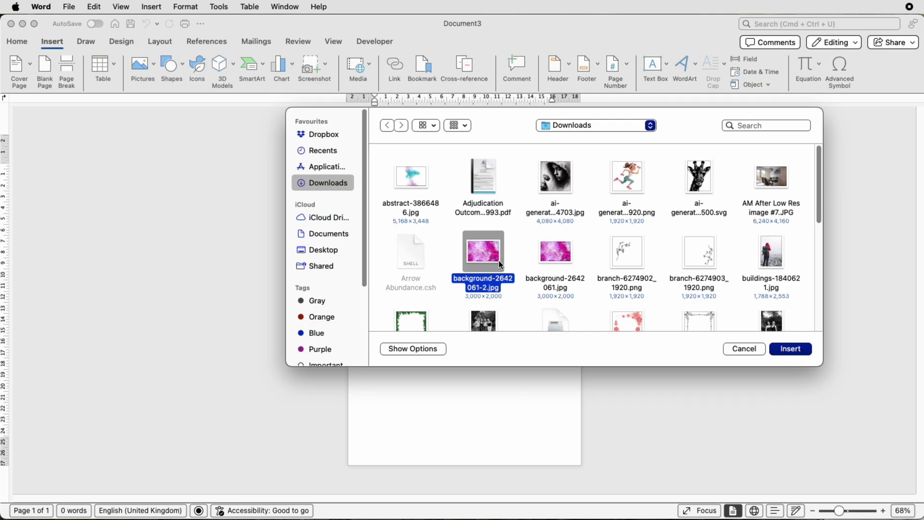
click(787, 350)
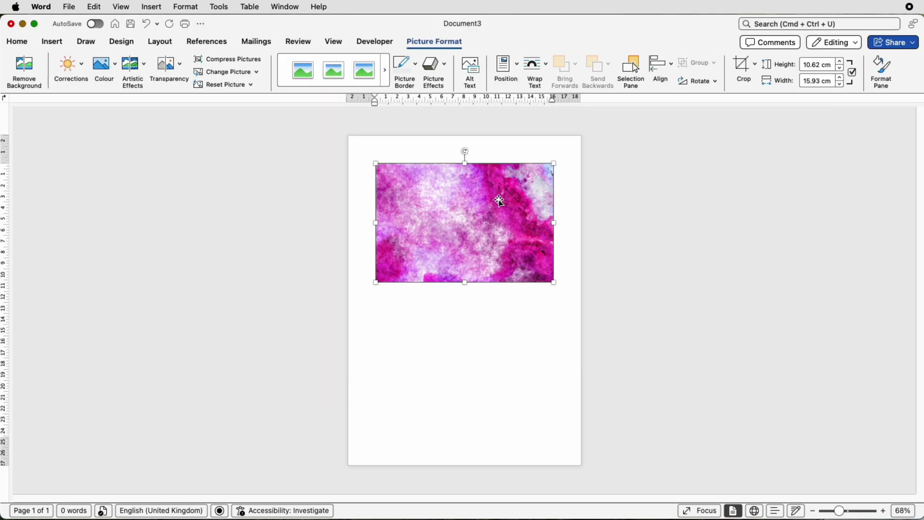
Change the picture's text wrapping so it floats, then enlarge it to about 31.6 × 47.4 cm and position it to cover the whole page
click(544, 63)
click(560, 163)
mouse_move(476, 210)
mouse_down()
mouse_move(477, 264)
mouse_move(494, 202)
mouse_move(469, 197)
mouse_up()
drag(535, 264, 685, 501)
drag(544, 350, 260, 315)
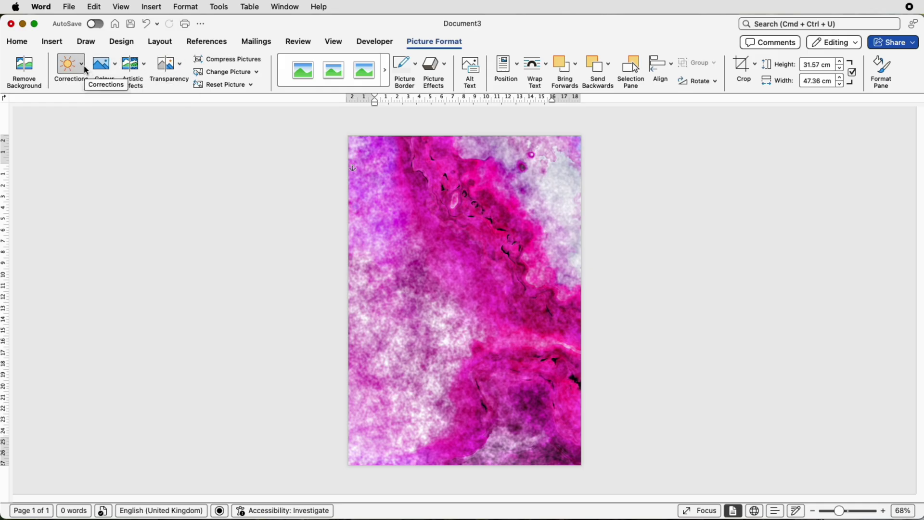
Recolour the background picture with the light turquoise-blue preset
click(118, 70)
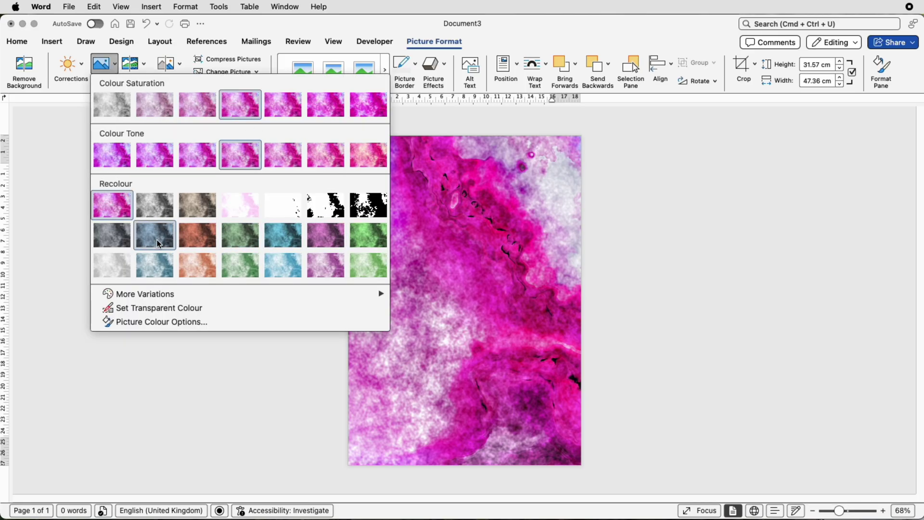
mouse_move(150, 296)
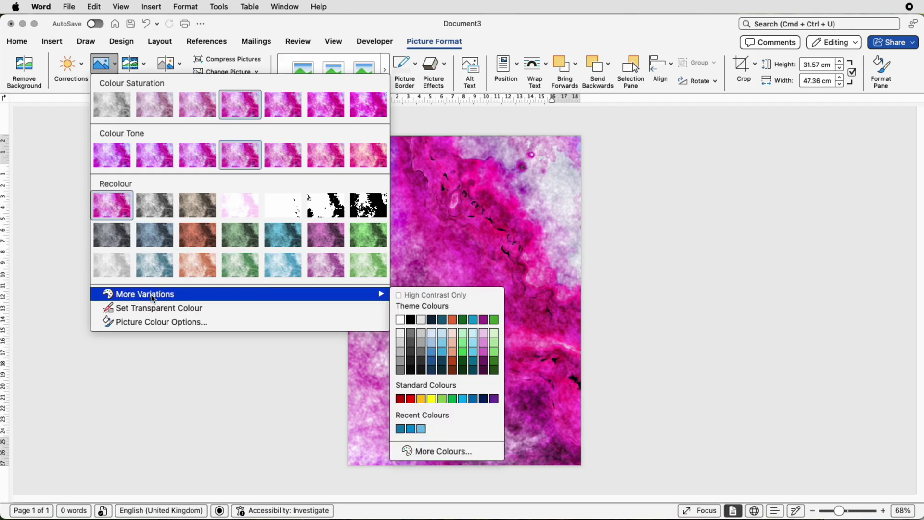
click(278, 267)
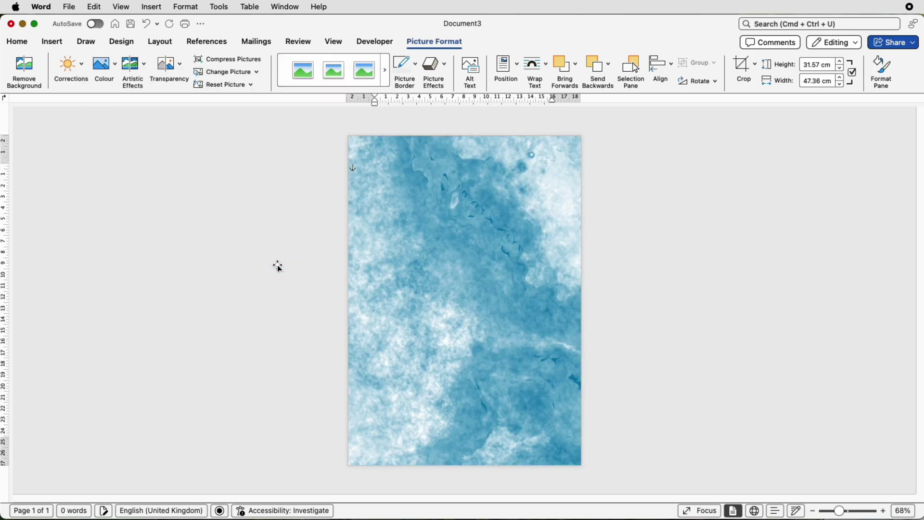
click(84, 77)
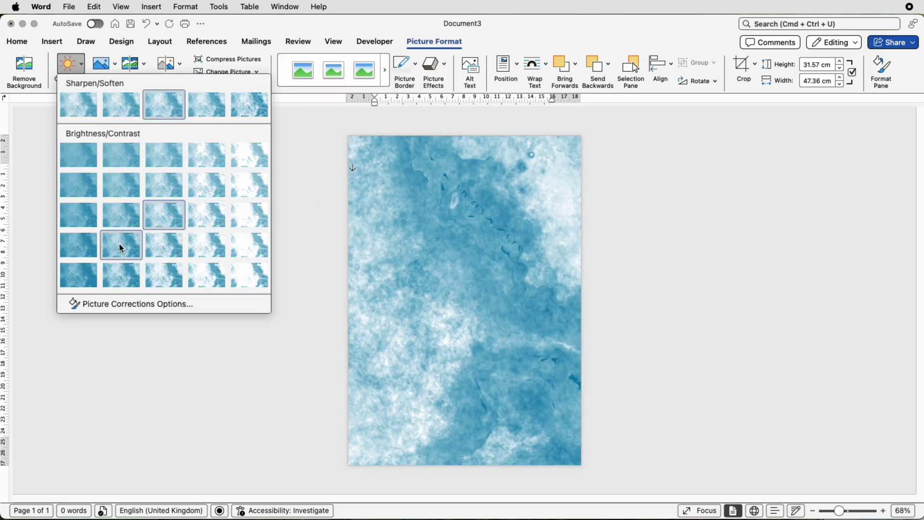
click(132, 66)
click(146, 68)
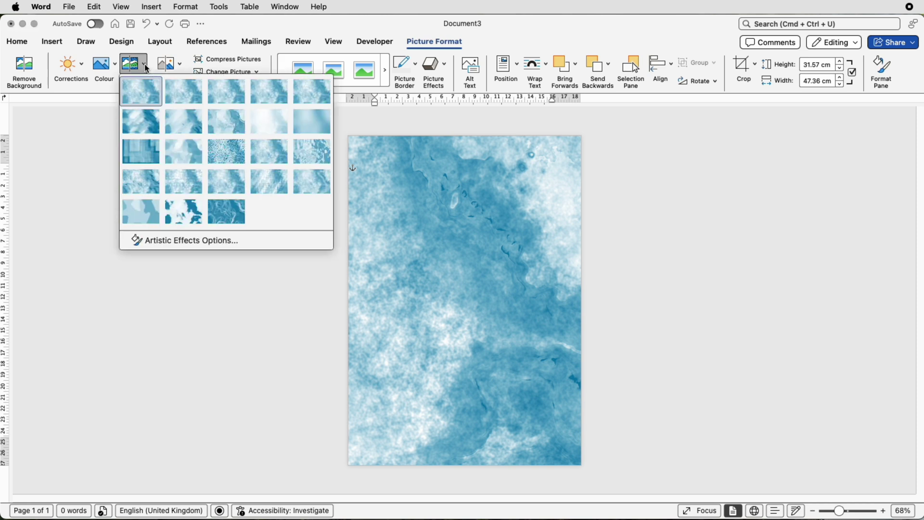
click(146, 68)
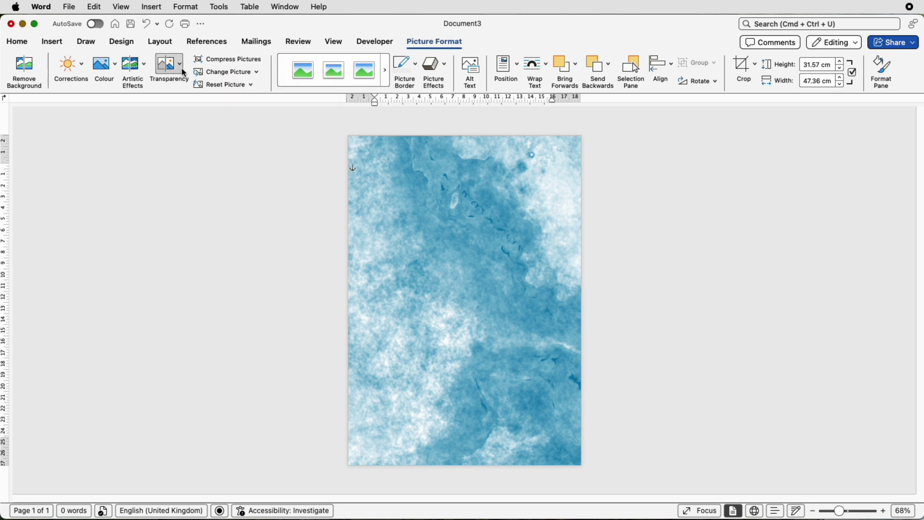
click(181, 68)
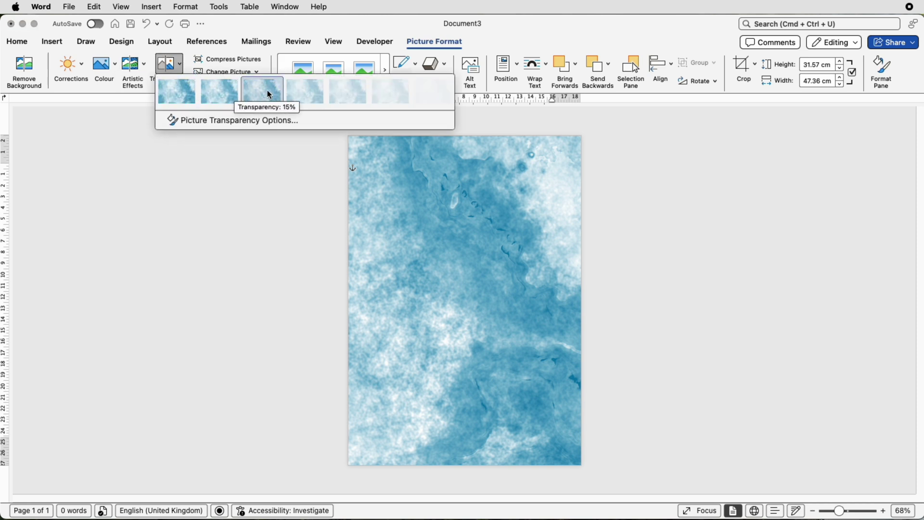
click(182, 67)
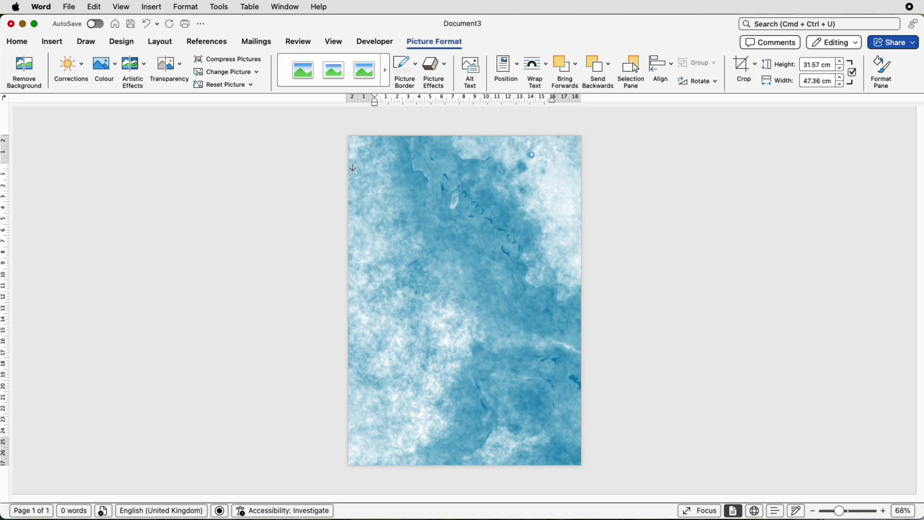
Switch to Safari and search Pixabay's illustrations for "statue art"
key(super+Tab)
click(201, 79)
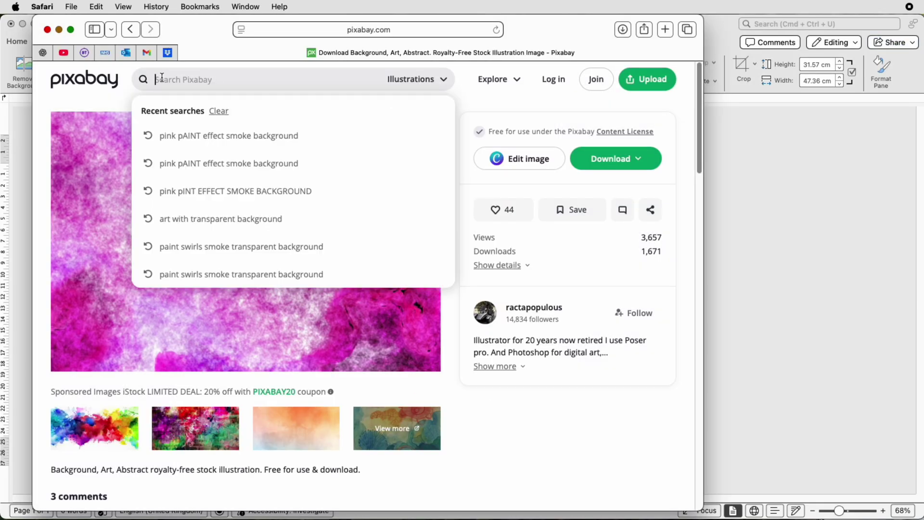
text(stat)
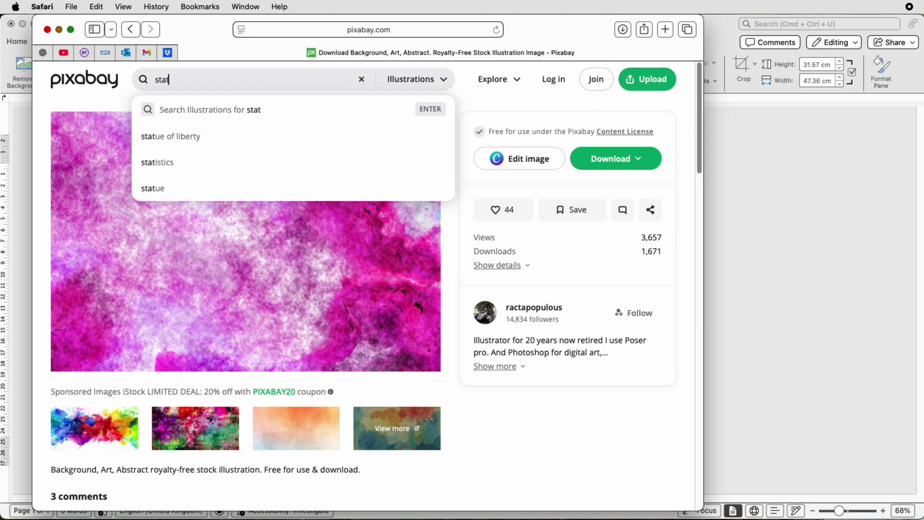
text(ue)
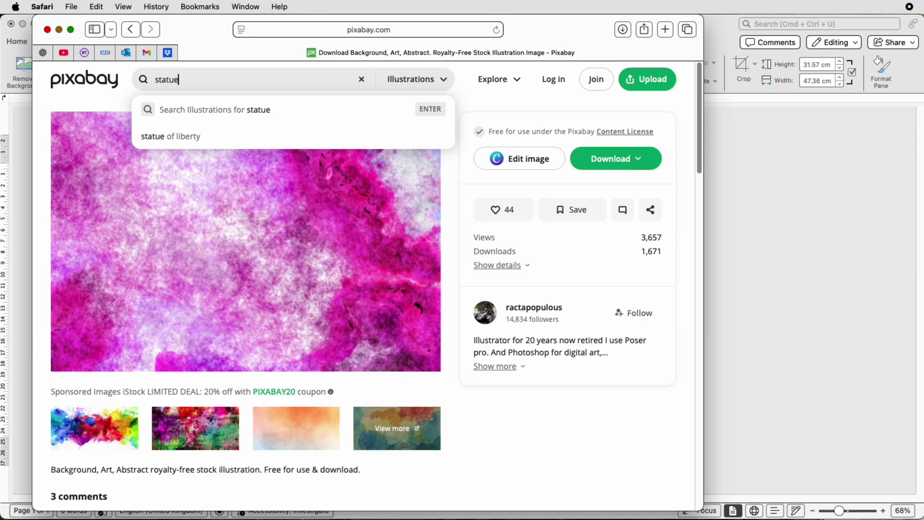
text( art)
key(Return)
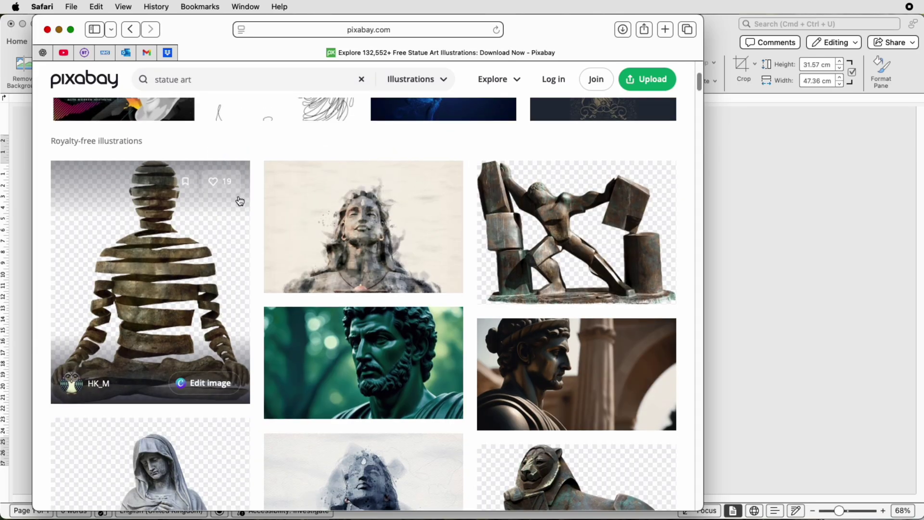
Browse the statue art illustrations for a transparent-background statue figure suitable for the poster
scroll(239, 201, down, 5)
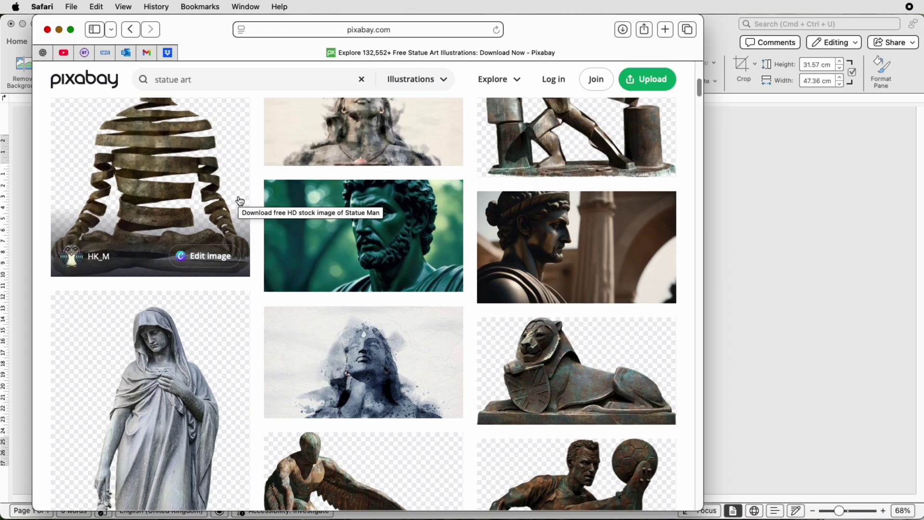
scroll(239, 201, up, 3)
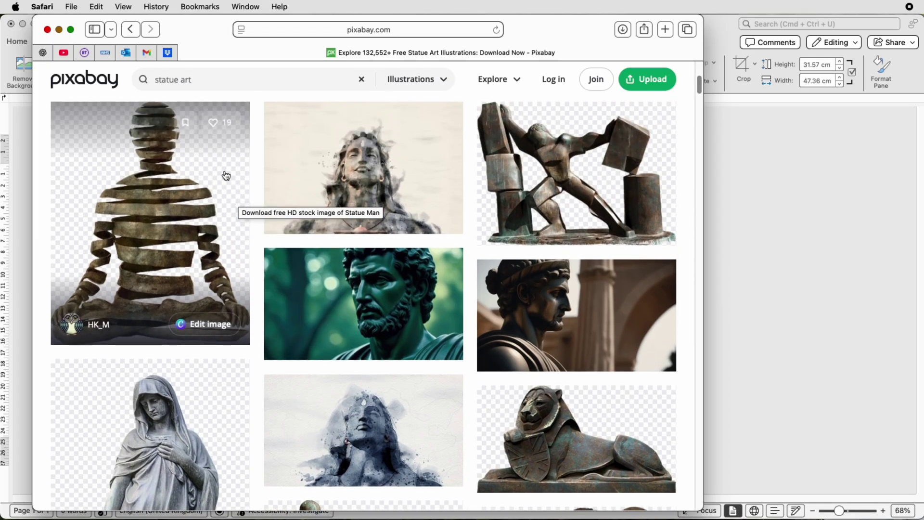
scroll(231, 175, down, 1)
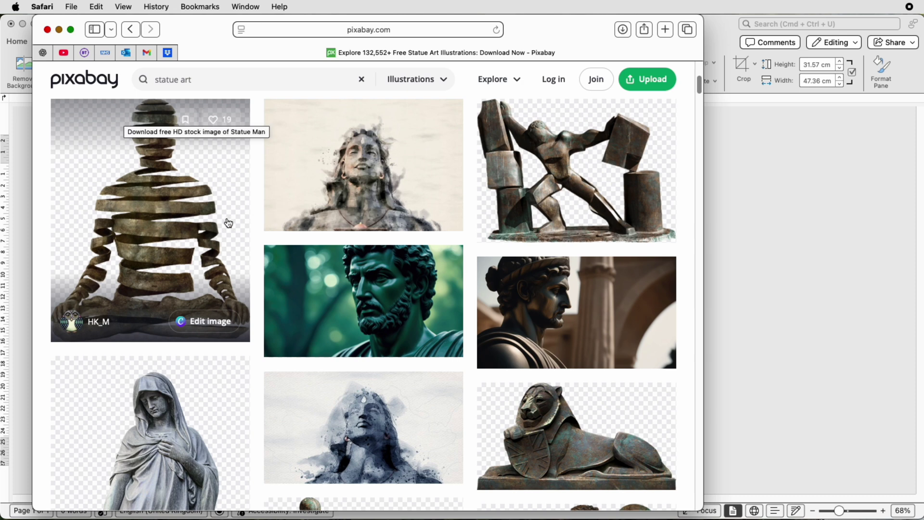
scroll(242, 218, down, 15)
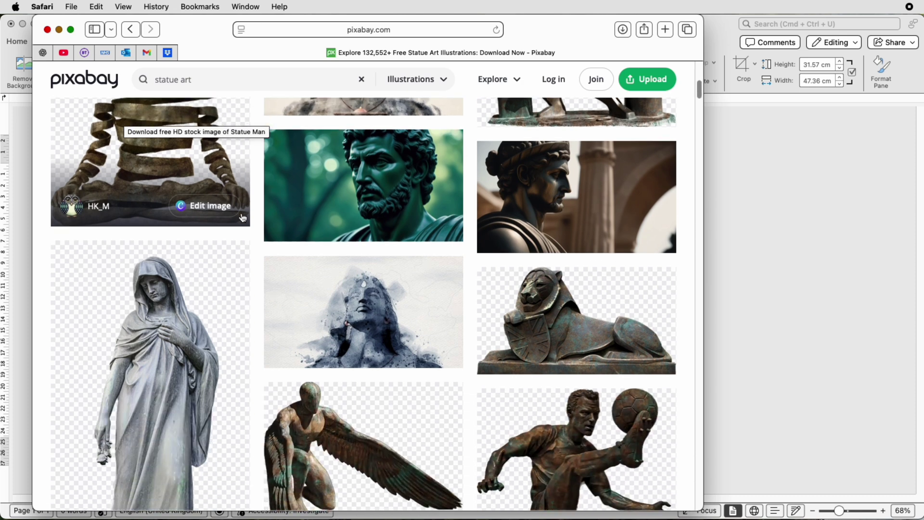
scroll(243, 218, down, 15)
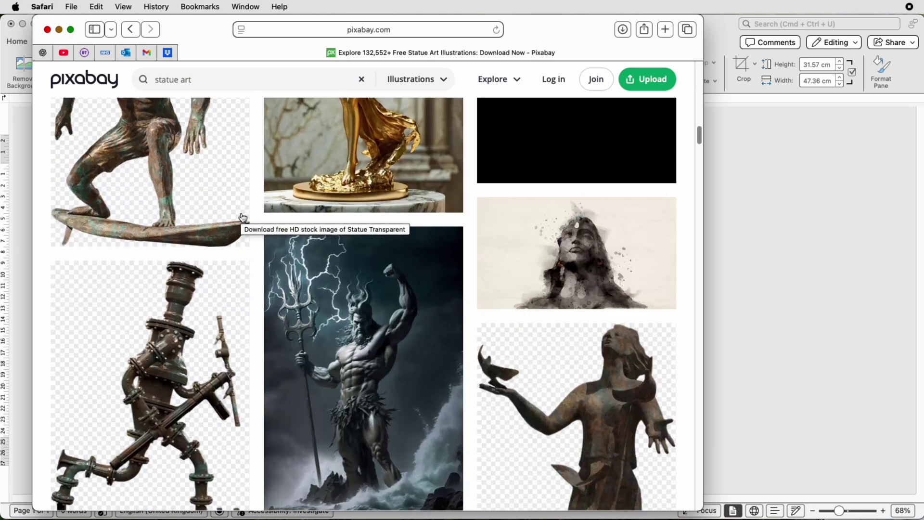
scroll(242, 218, down, 15)
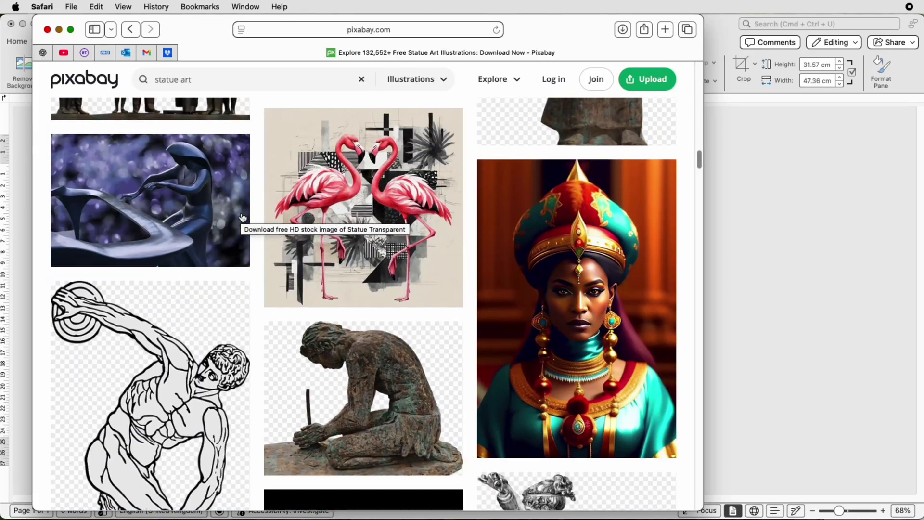
scroll(242, 217, down, 15)
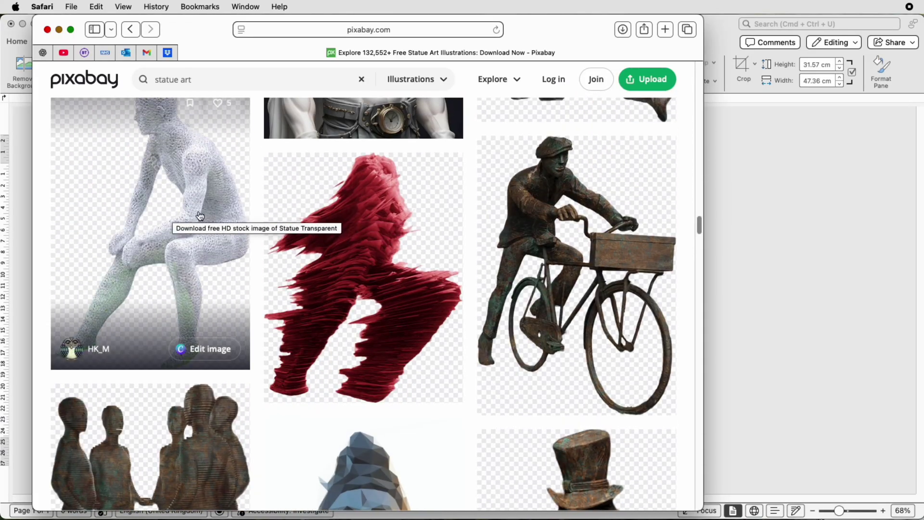
Return to Word and insert the picture statue-7682368.png from the Downloads folder
click(60, 30)
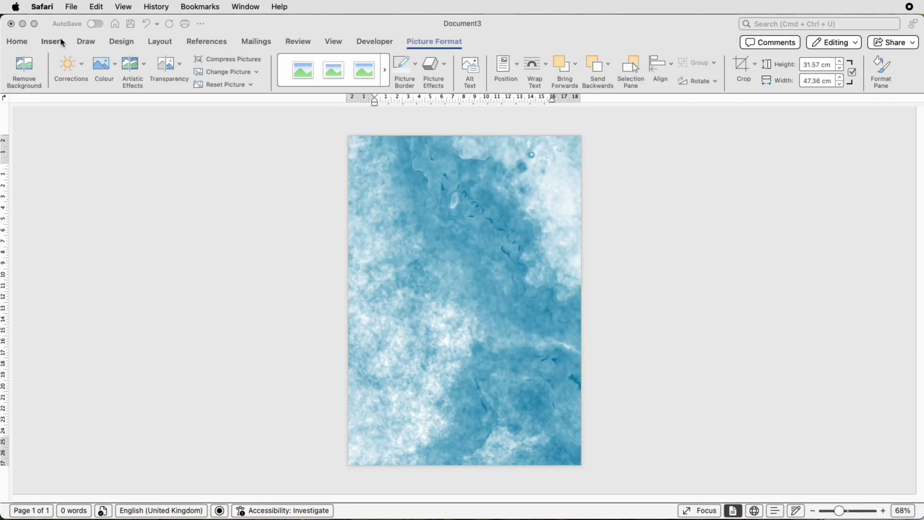
click(61, 42)
click(155, 72)
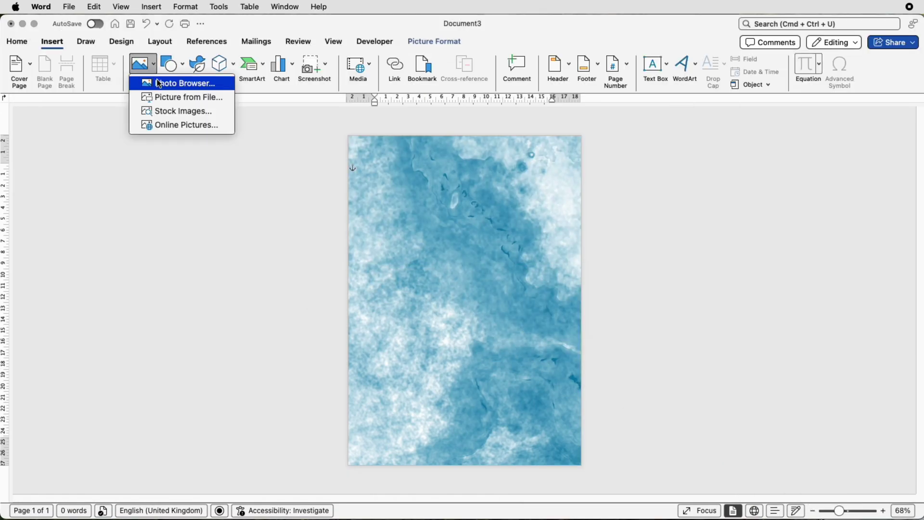
click(160, 97)
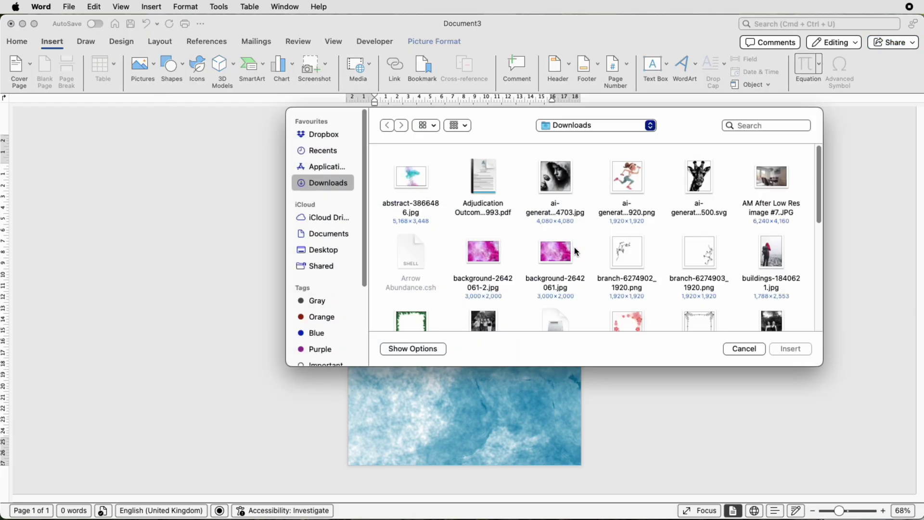
scroll(595, 254, down, 8)
click(483, 294)
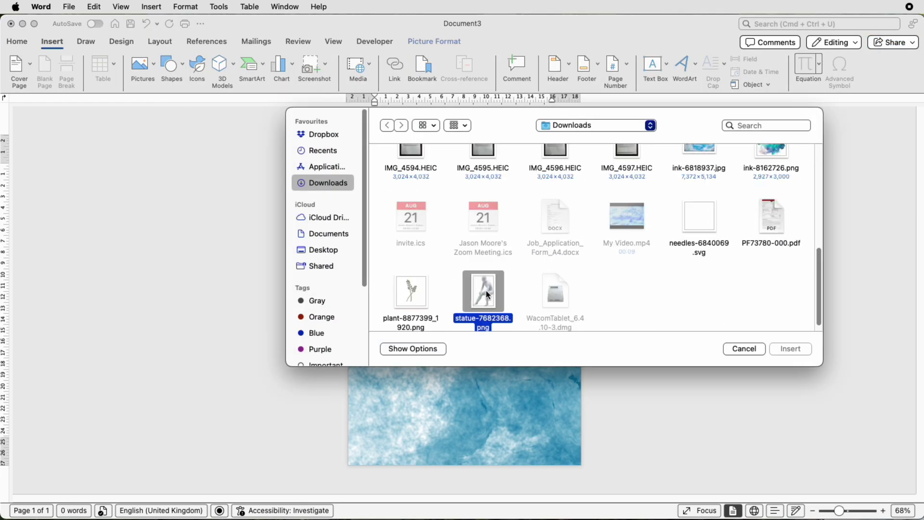
click(790, 348)
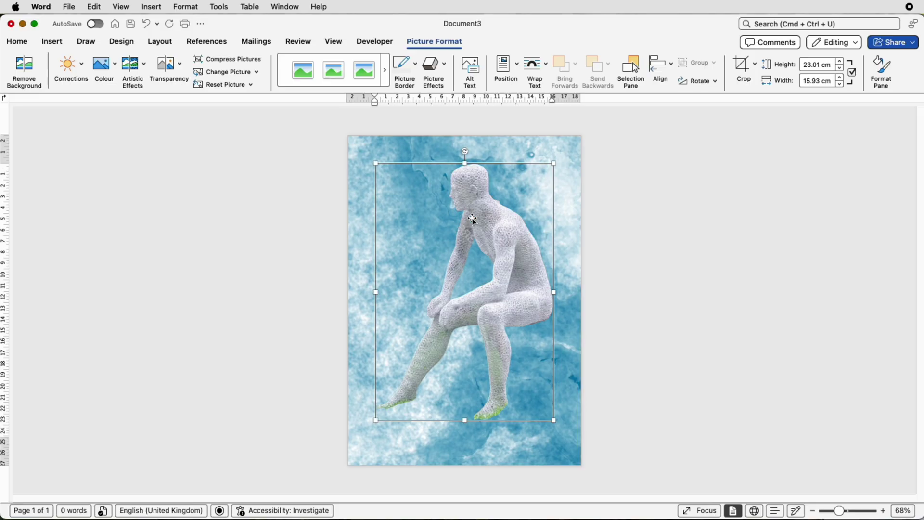
Wrap the statue picture in front of text, then shrink it to about 20.9 × 14.5 cm and place it at the page's lower-left corner
click(545, 70)
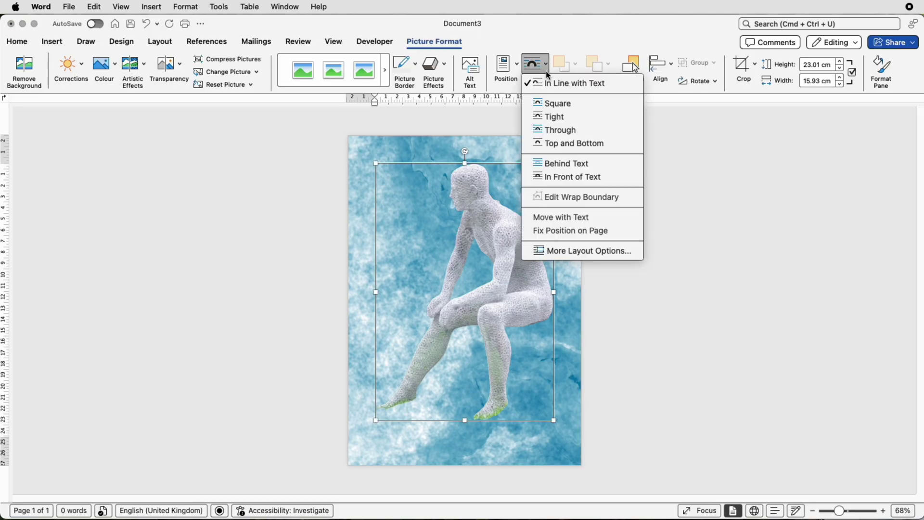
click(567, 177)
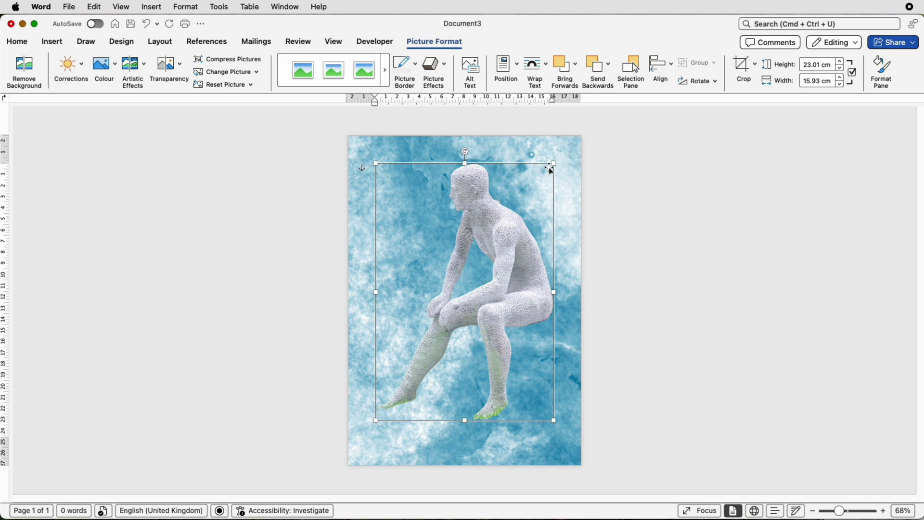
drag(554, 165, 537, 186)
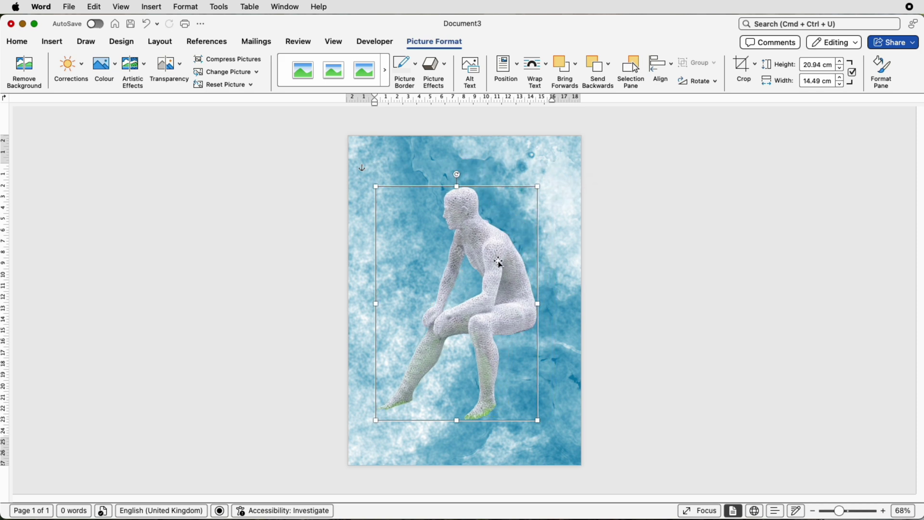
drag(499, 262, 451, 379)
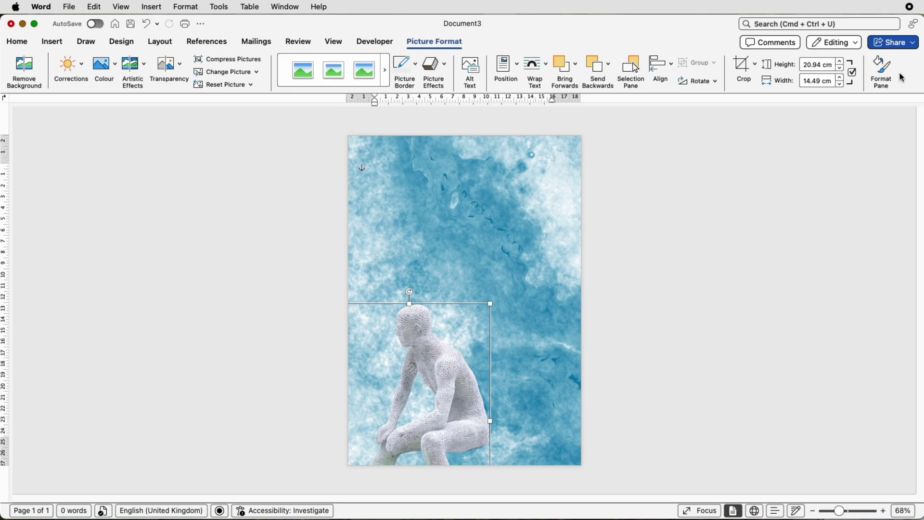
Give the statue picture an outer shadow cast to the right, with 15 pt blur and 8 pt distance
click(884, 72)
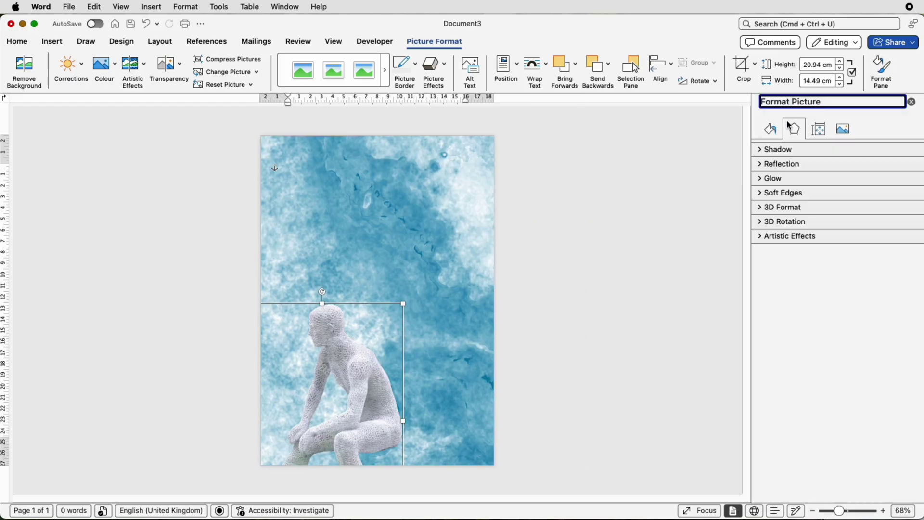
click(761, 151)
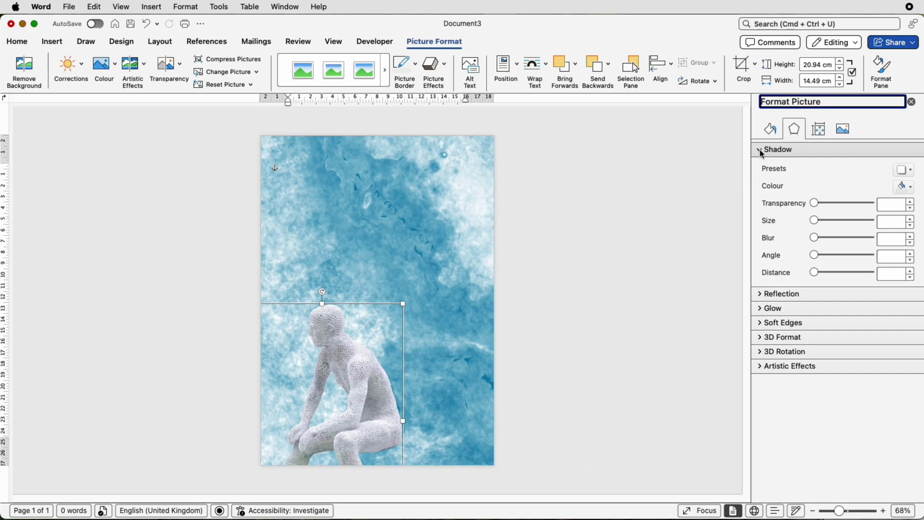
click(911, 172)
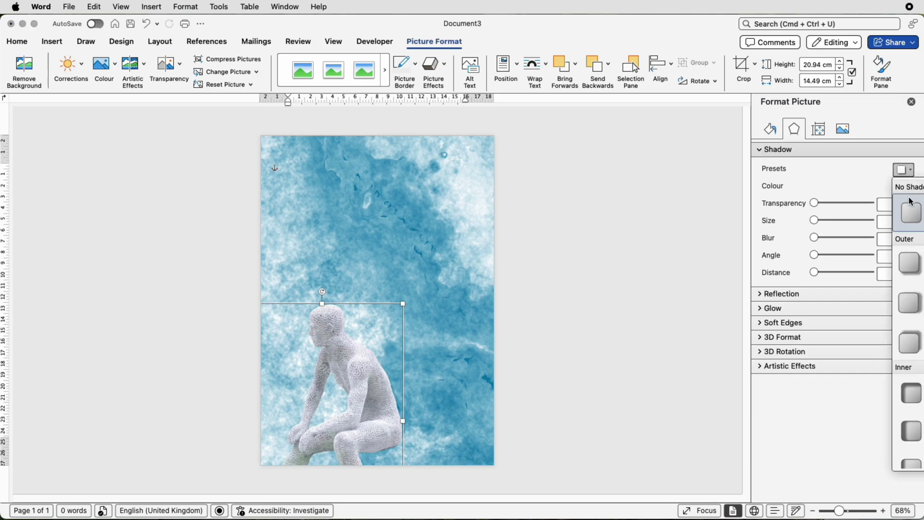
click(910, 303)
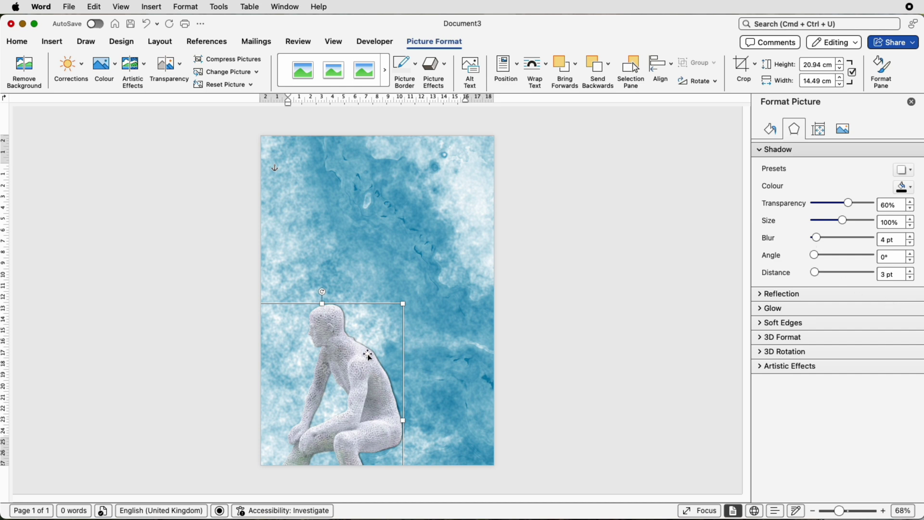
drag(814, 238, 823, 238)
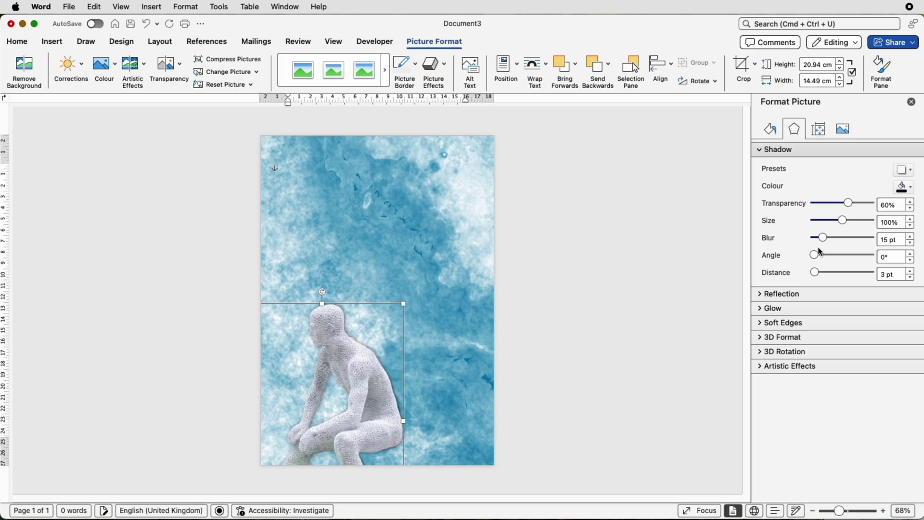
drag(816, 273, 816, 273)
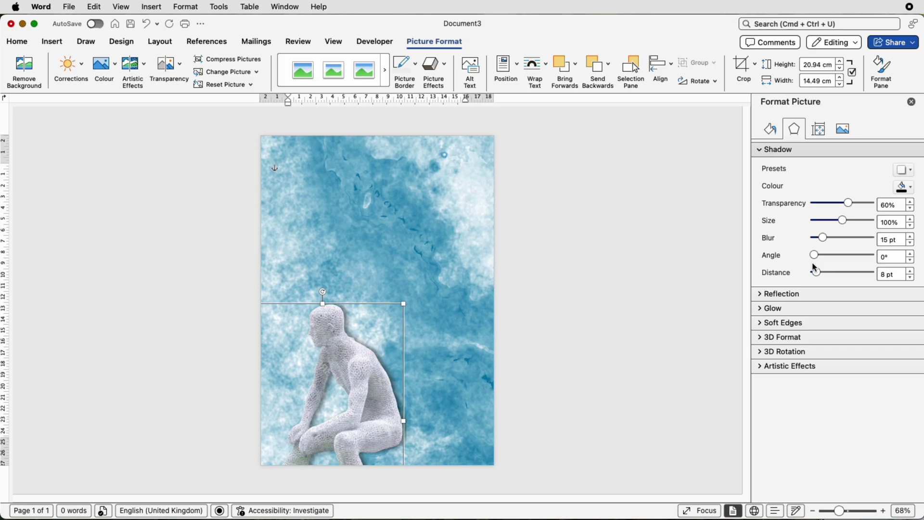
Shift the background picture slightly down and left, then draw a text box about 13 × 6.2 cm near the page's top reading "EVENT"
click(463, 301)
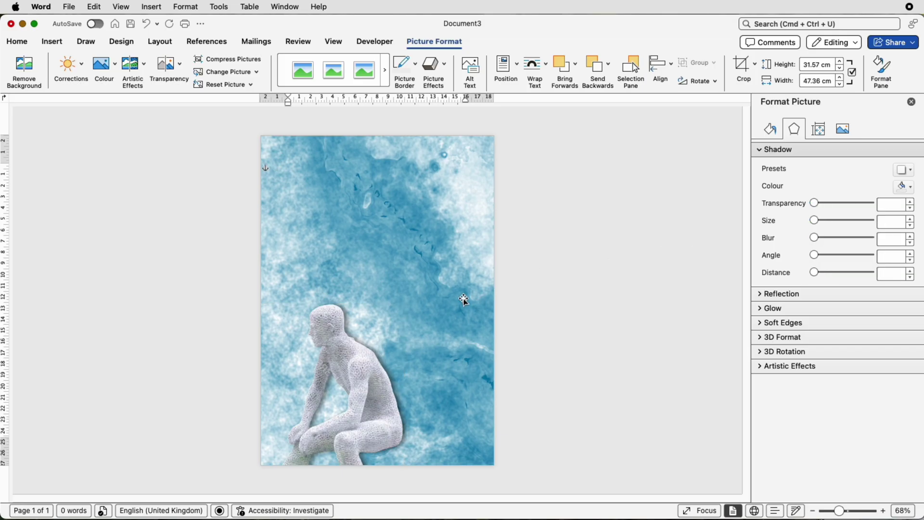
click(72, 149)
click(53, 42)
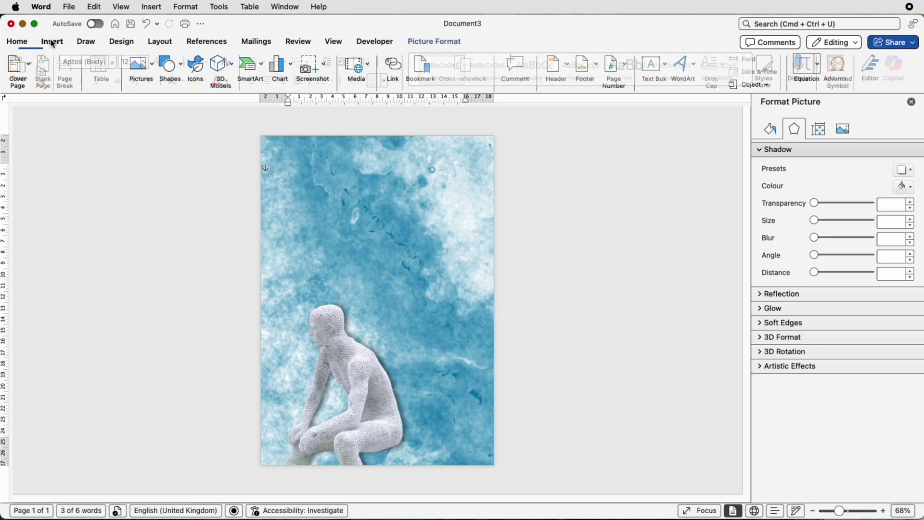
click(666, 65)
click(675, 85)
mouse_move(301, 180)
mouse_down()
mouse_move(302, 214)
mouse_move(391, 249)
mouse_move(446, 250)
mouse_up()
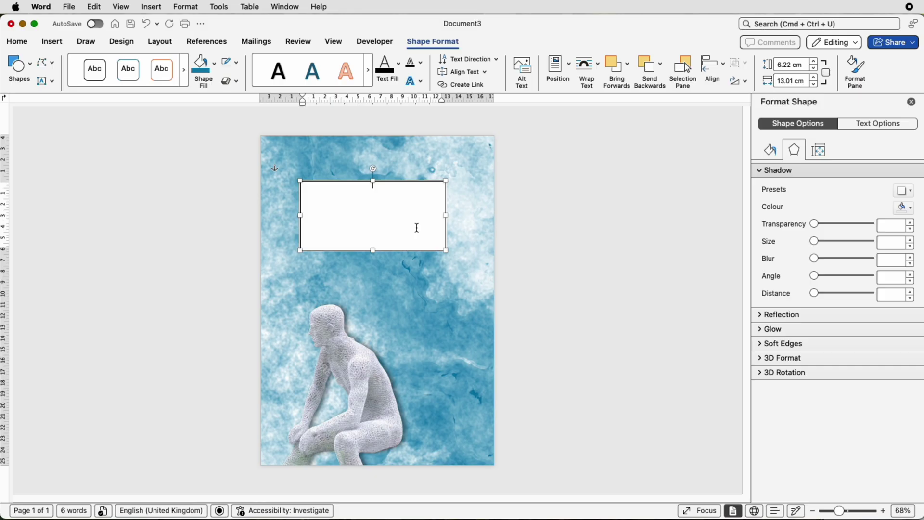
text(EVENT)
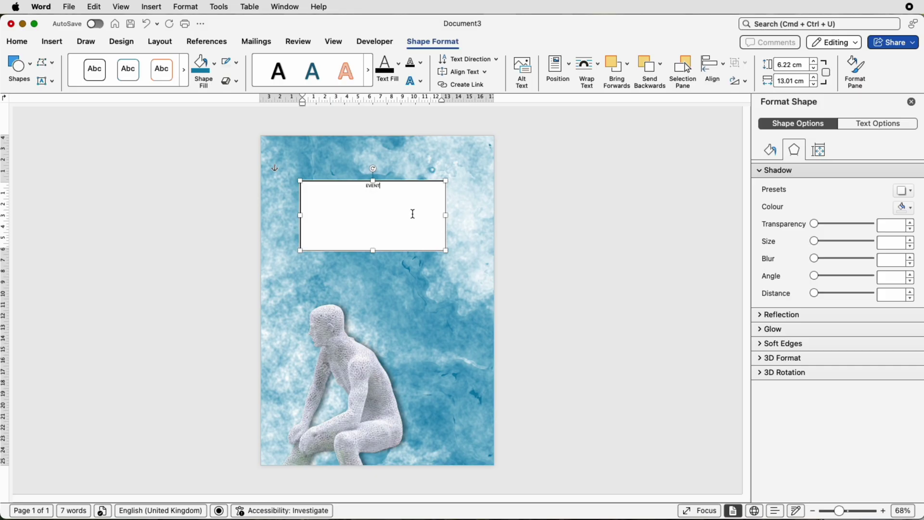
Format the word EVENT in bold Aharoni at 150 pt
drag(391, 193, 366, 190)
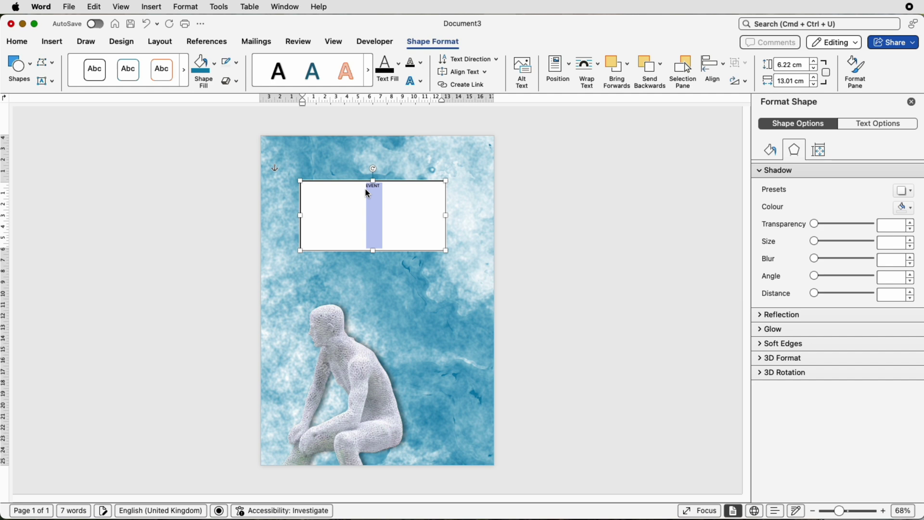
click(24, 45)
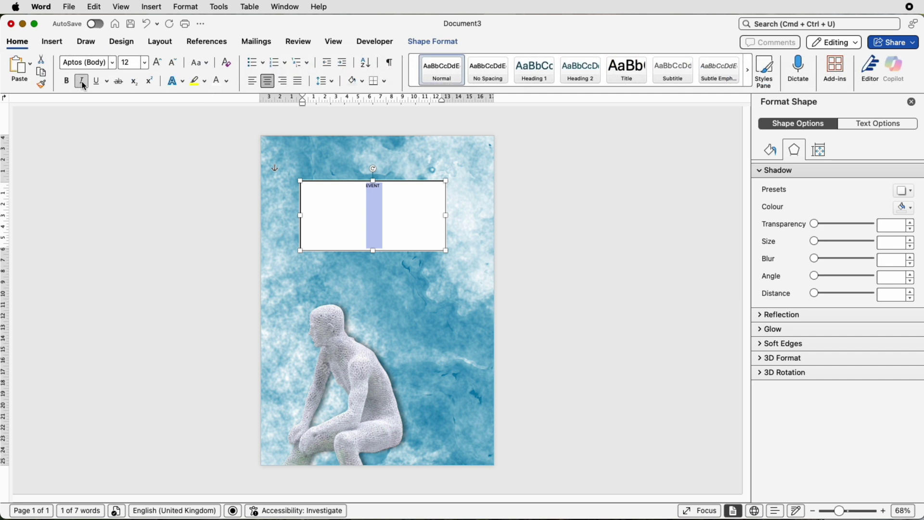
click(112, 62)
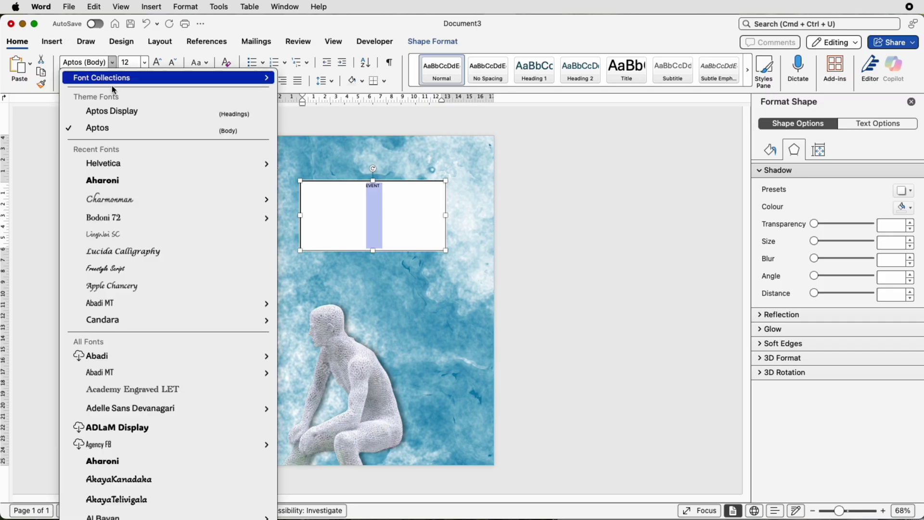
click(108, 180)
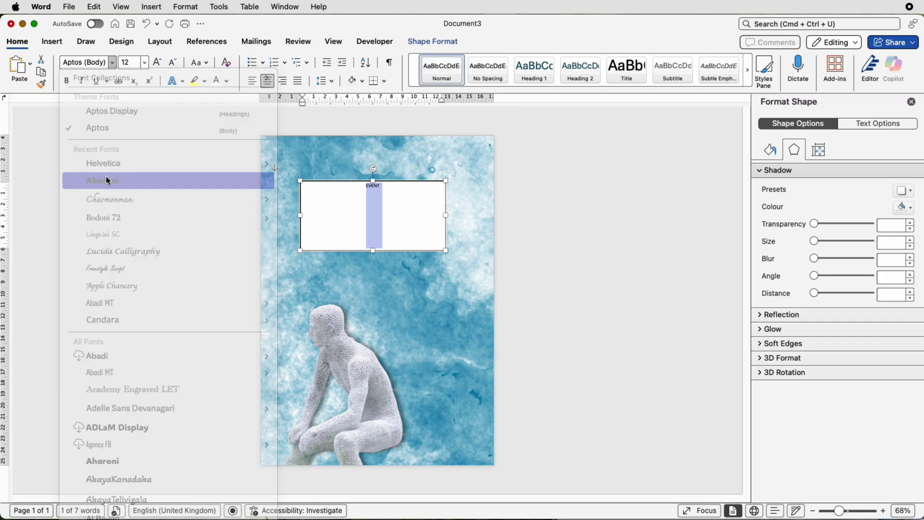
click(127, 62)
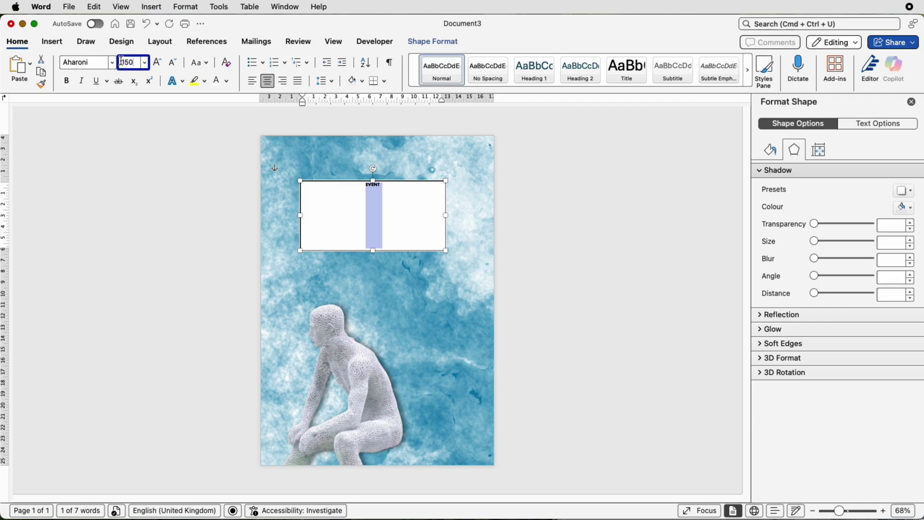
click(70, 86)
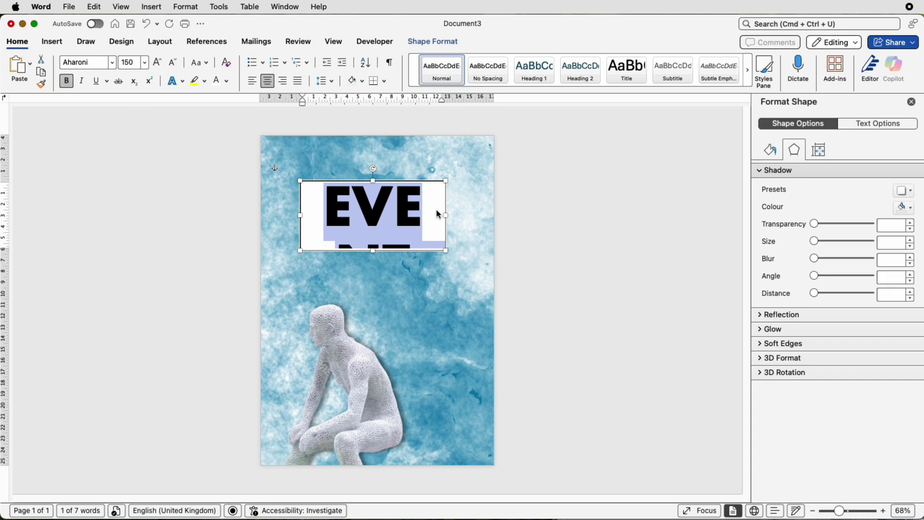
Widen the EVENT text box to nearly the page width and position it about -0.1 cm from the left and 4.1 cm from the top
drag(446, 215, 532, 217)
drag(451, 217, 410, 215)
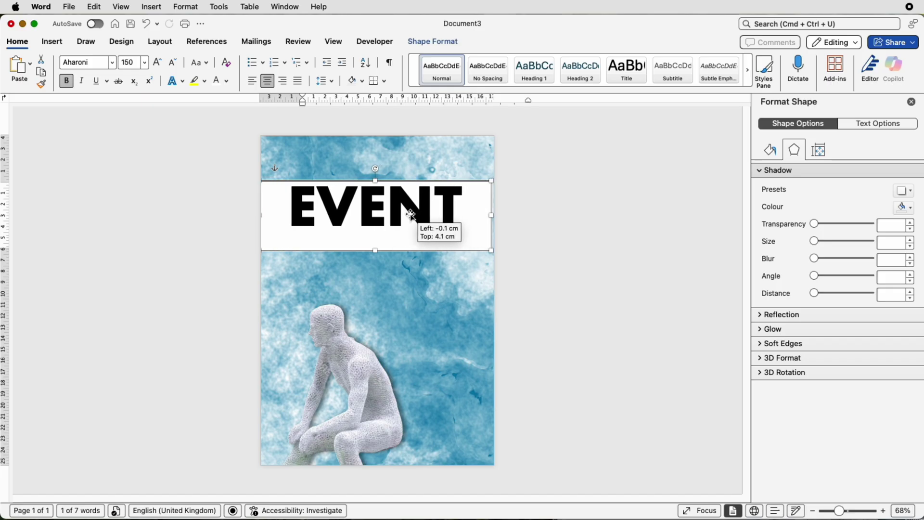
click(441, 162)
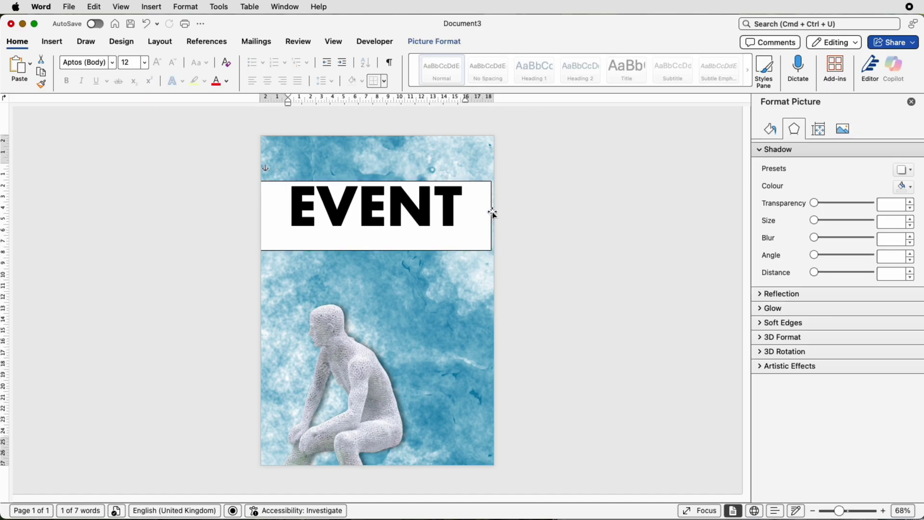
click(468, 226)
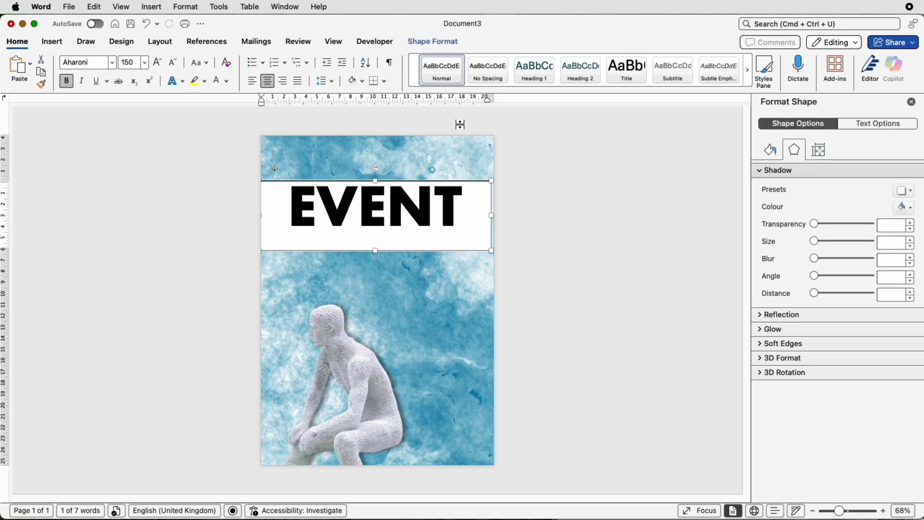
Remove the outline and fill from the EVENT text box
click(418, 43)
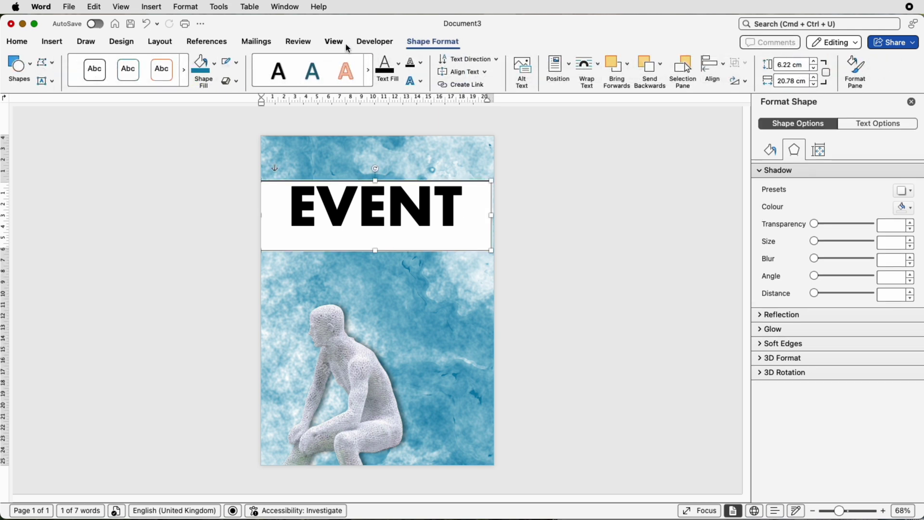
click(235, 62)
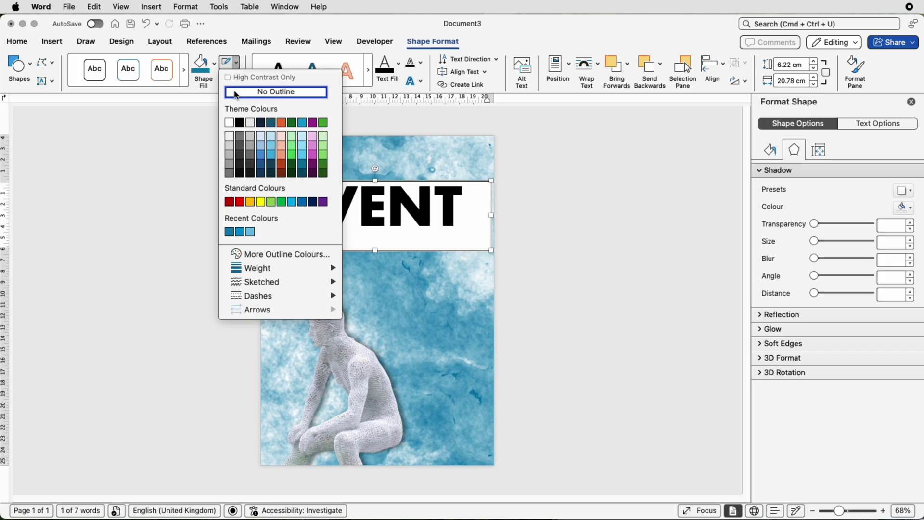
click(236, 93)
click(215, 71)
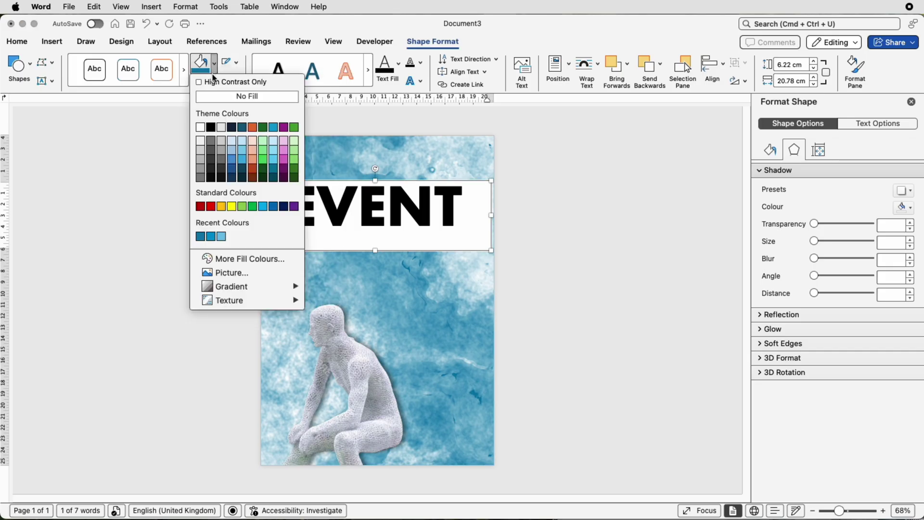
click(213, 99)
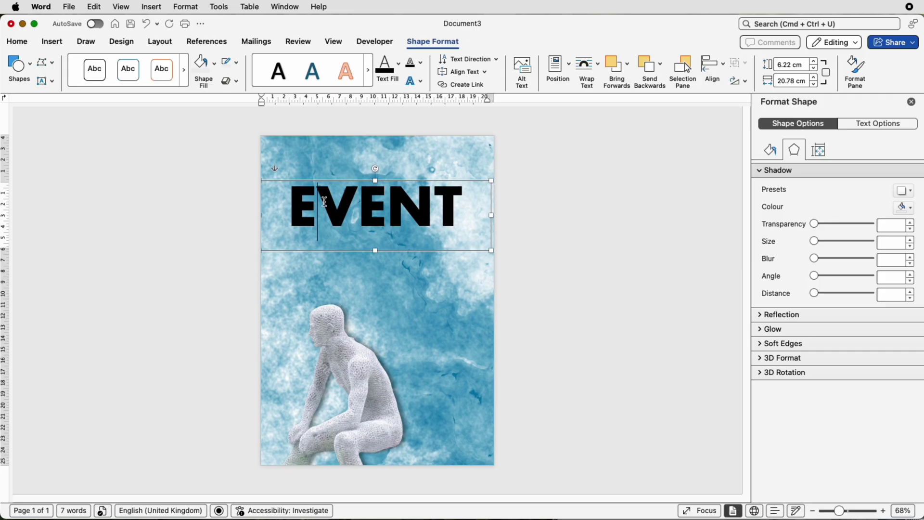
Insert spaces between the letters of EVENT and widen its text box to about 22.55 cm
click(367, 208)
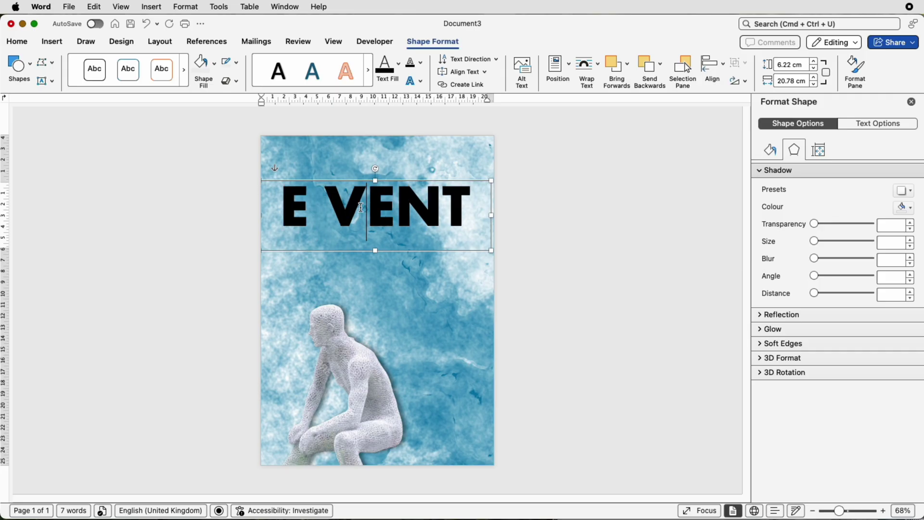
click(408, 210)
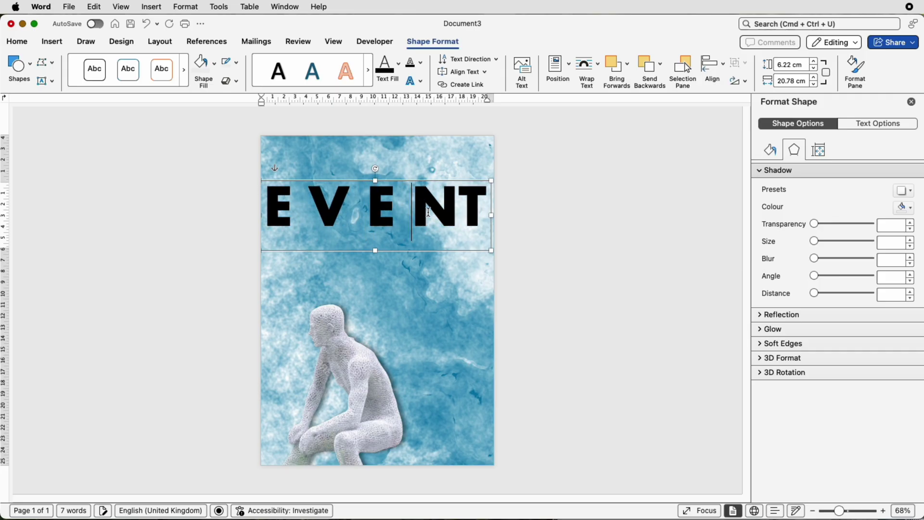
click(459, 211)
drag(491, 216, 510, 215)
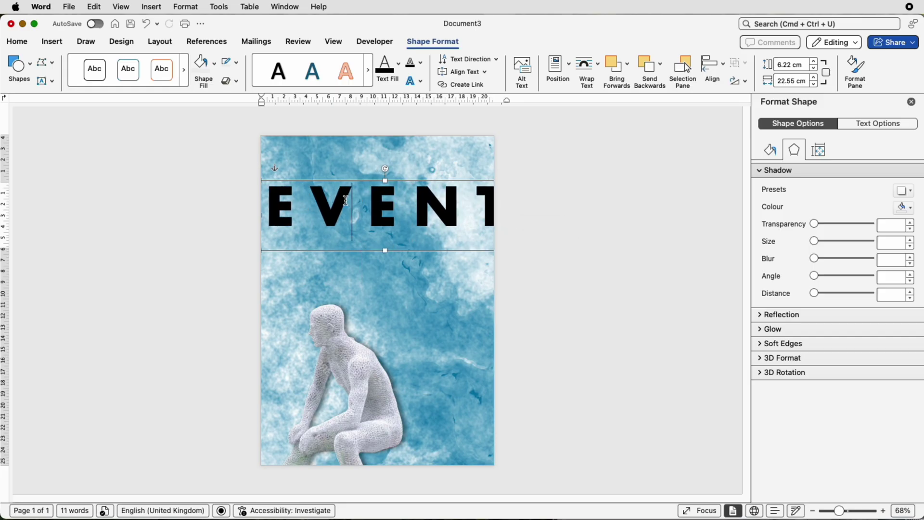
Colour the letter V in EVENT white
drag(343, 201, 327, 200)
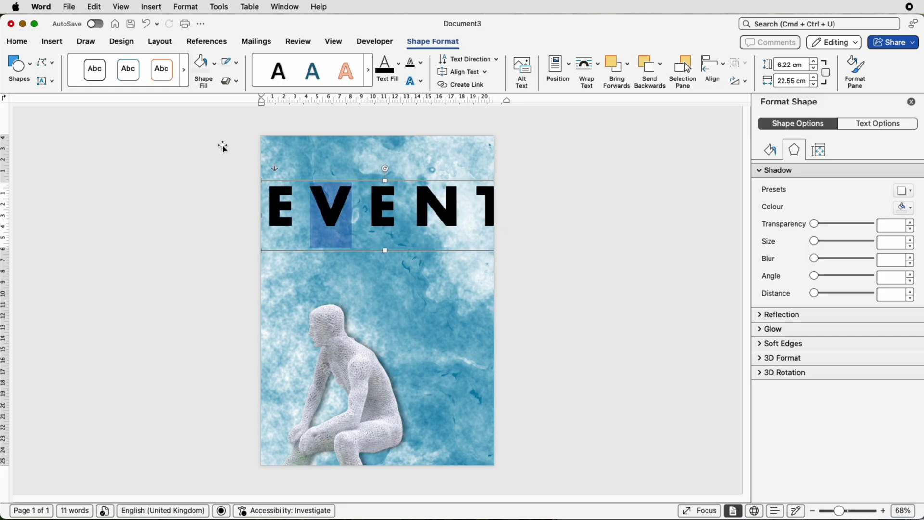
click(26, 45)
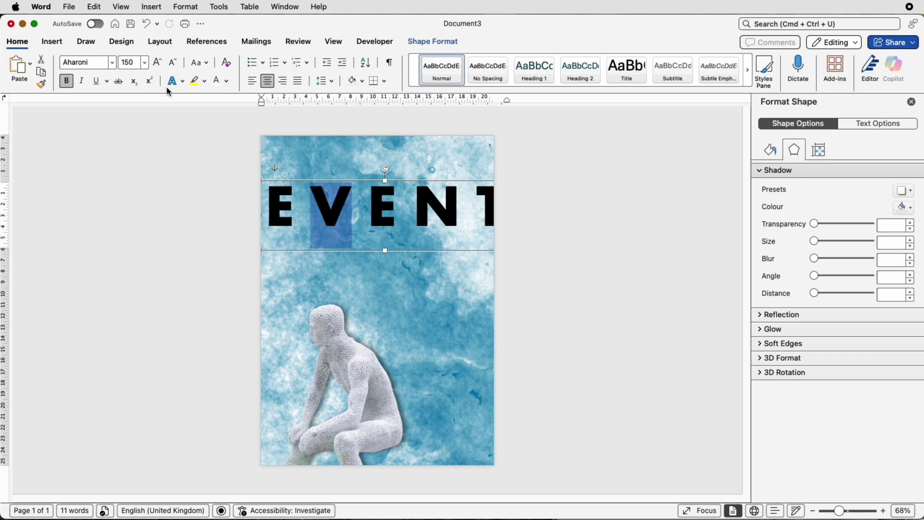
click(226, 81)
click(219, 137)
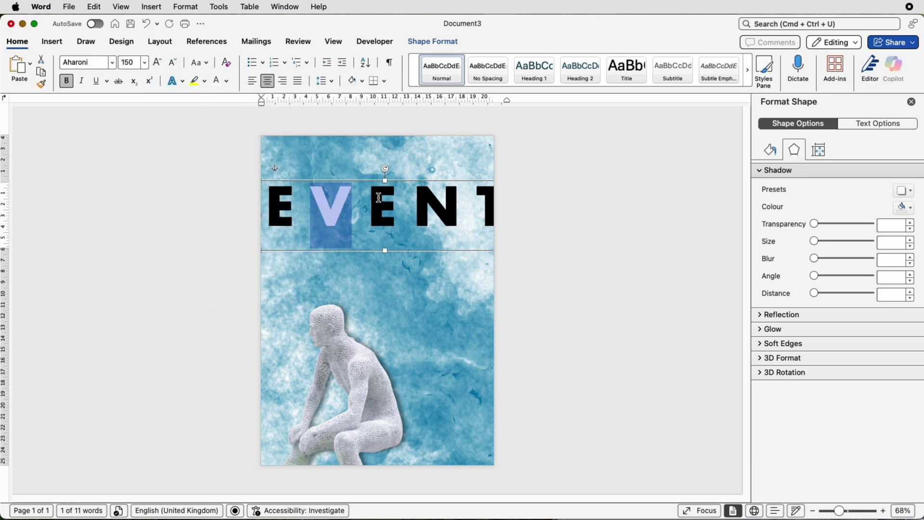
click(357, 154)
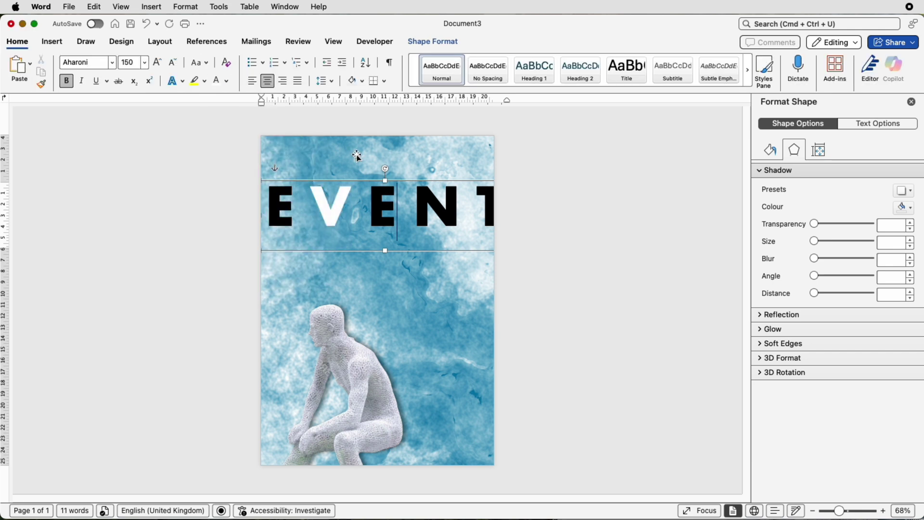
Rotate the EVENT text box left by 90° and move it to run vertically along the page's right side
click(380, 198)
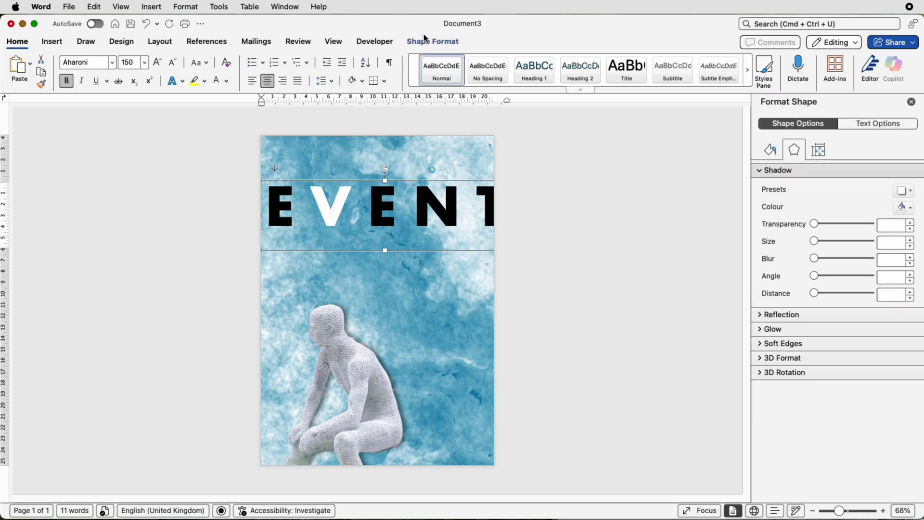
click(430, 43)
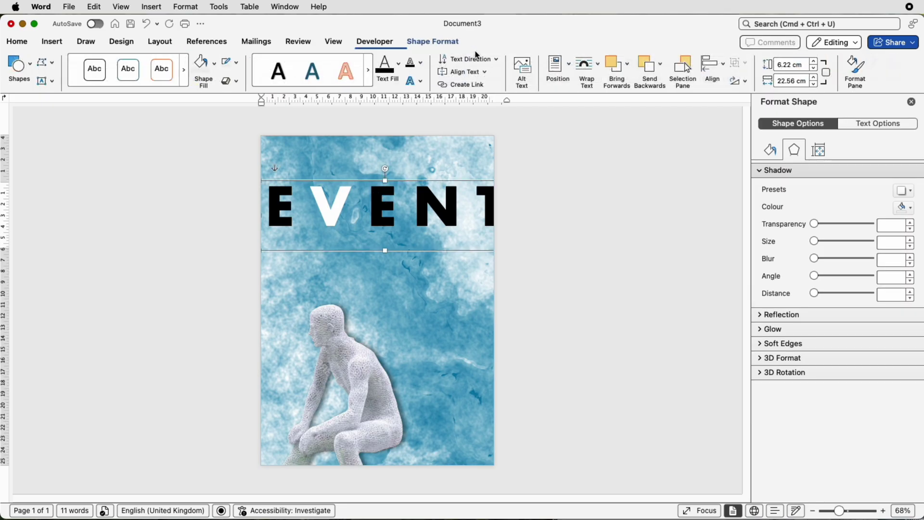
click(744, 84)
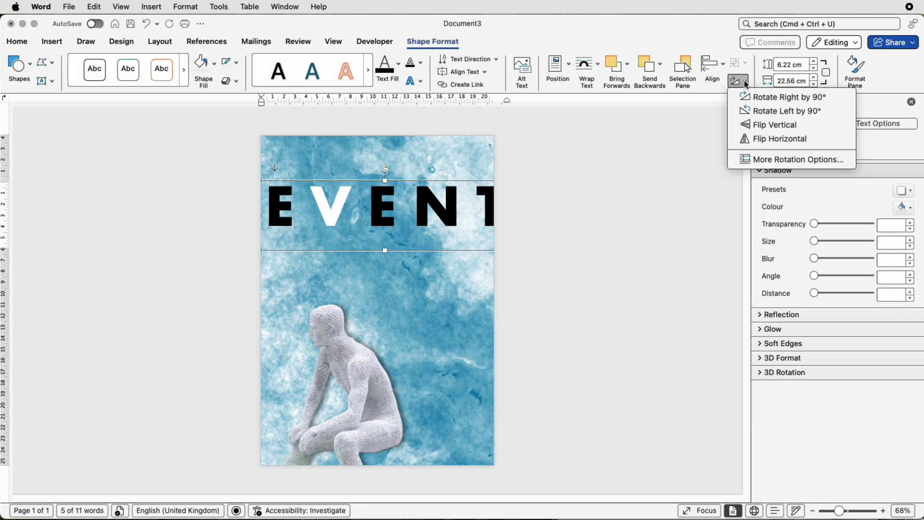
click(759, 113)
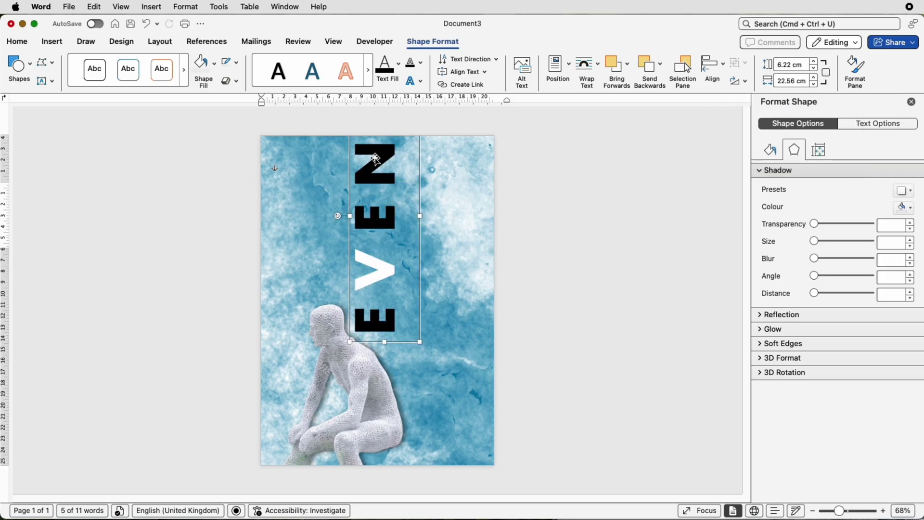
drag(377, 160, 456, 216)
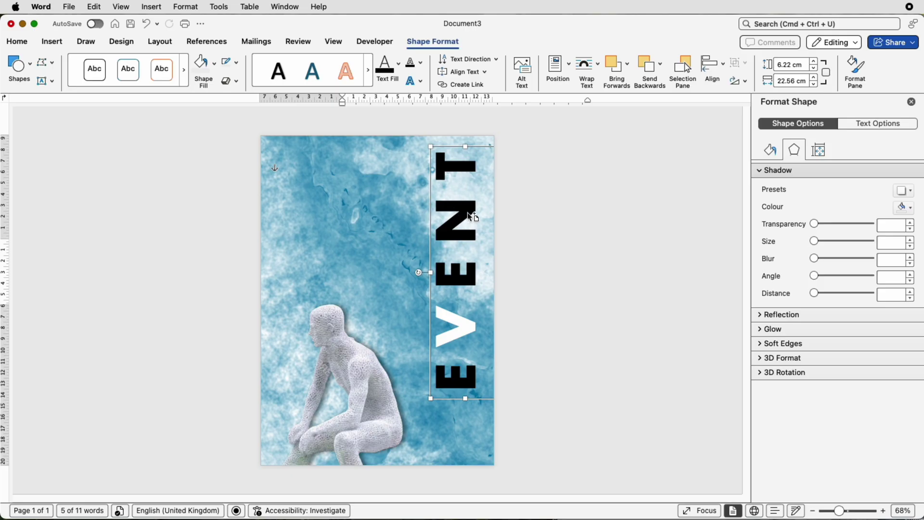
Duplicate the vertical EVENT text box to its left and rotate the copy right by 90°
drag(469, 217, 376, 213)
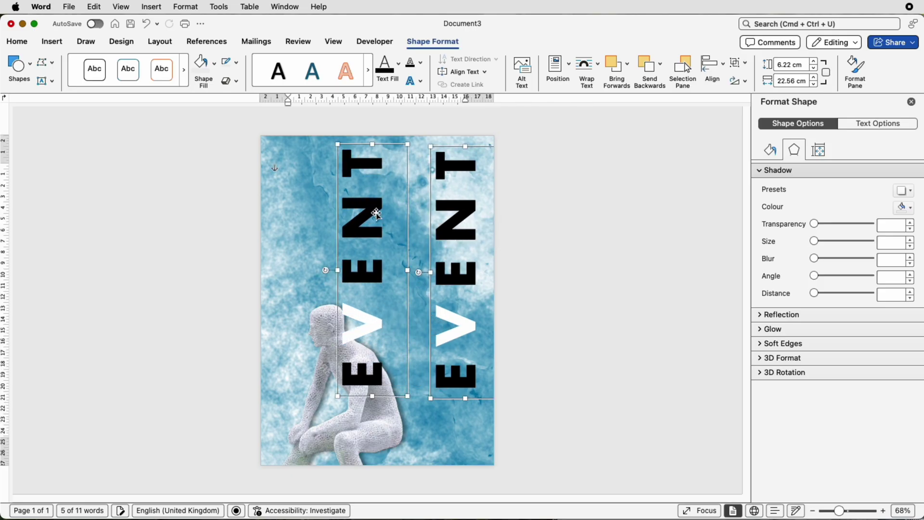
click(311, 201)
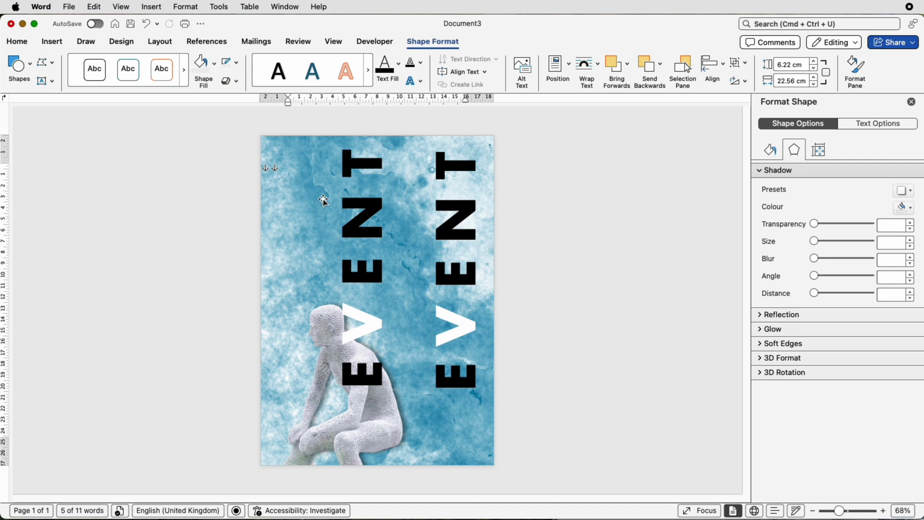
click(373, 204)
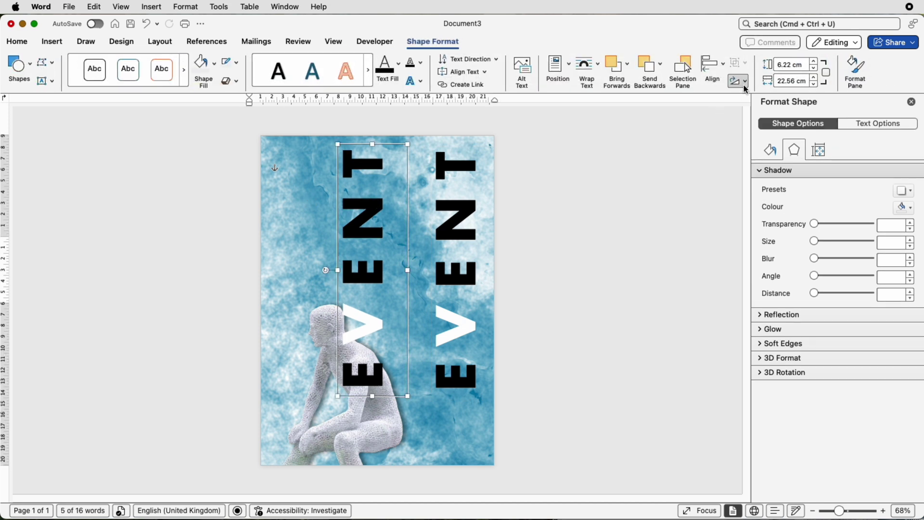
click(744, 82)
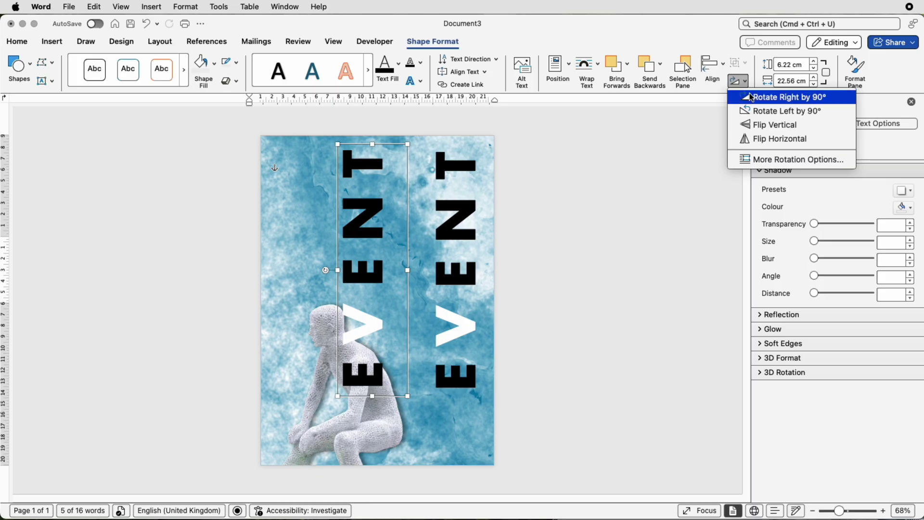
click(761, 103)
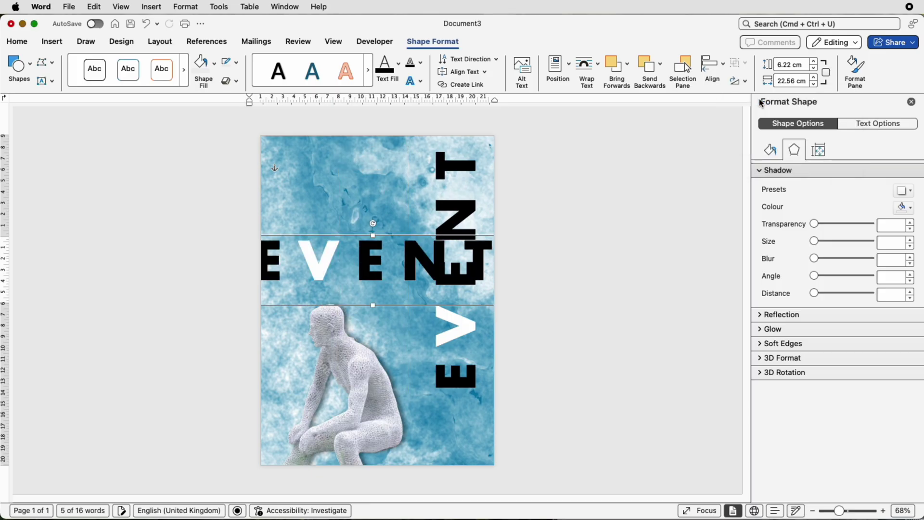
Clear the copied text box, set its font size to 12, and fill in "Saturday 12-14 August" with the venue address below
click(399, 260)
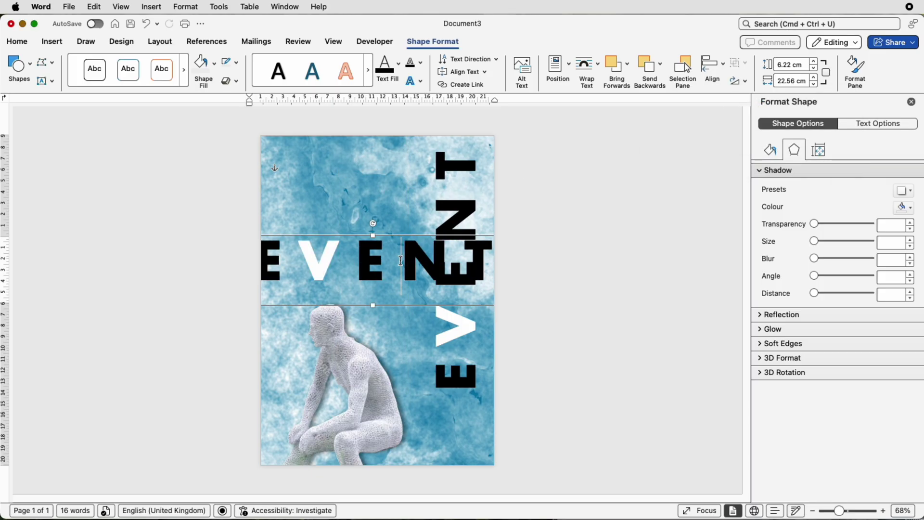
key(super+a)
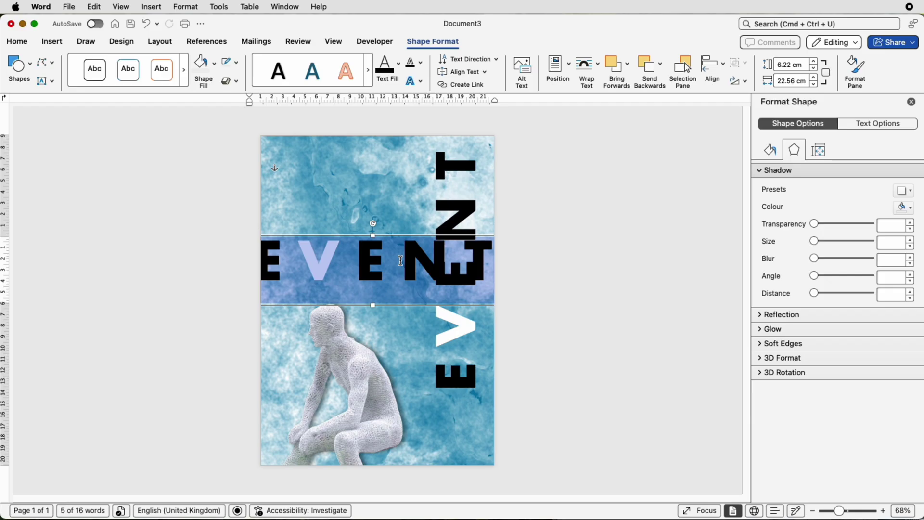
key(BackSpace)
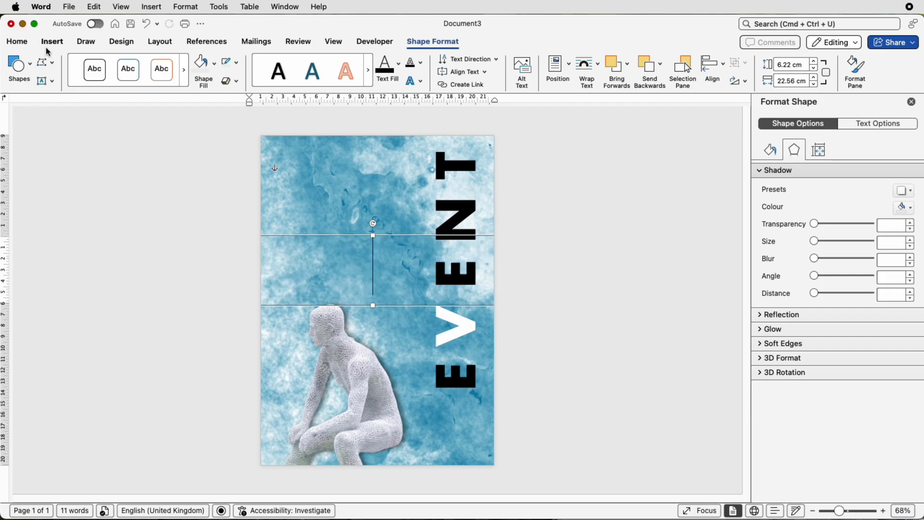
click(26, 45)
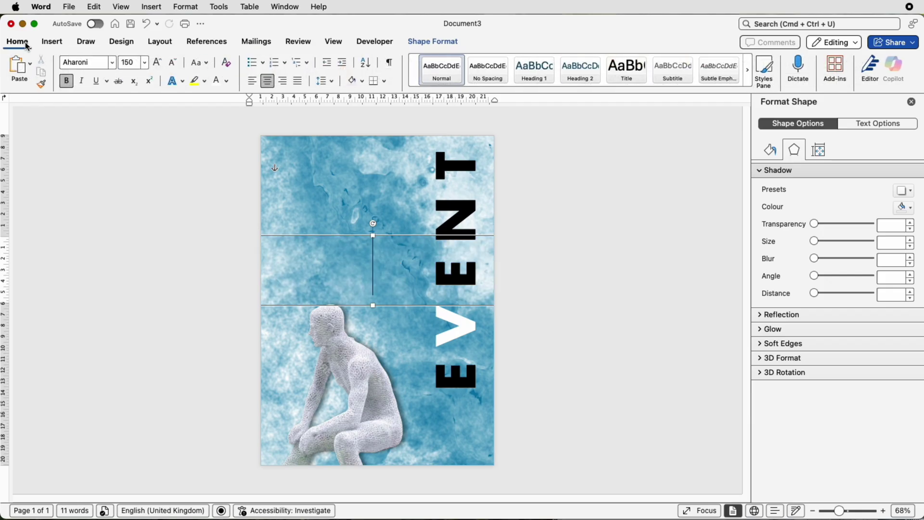
click(144, 66)
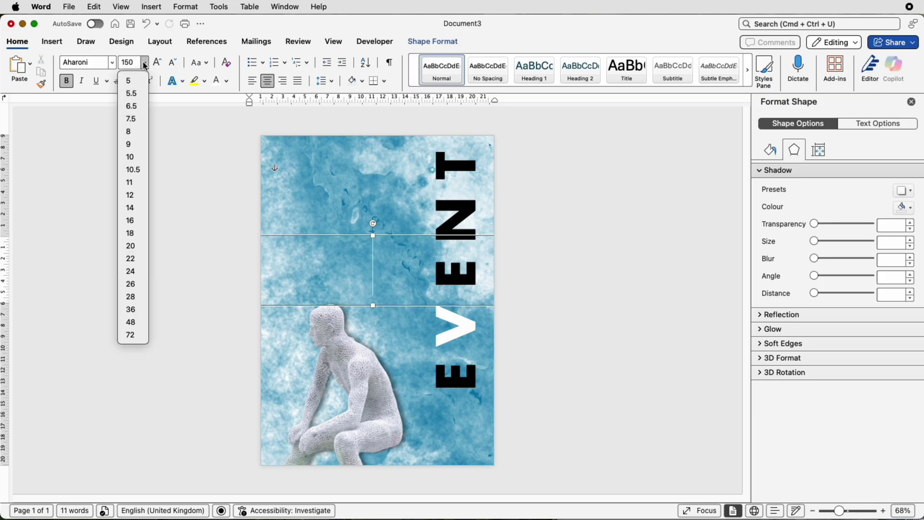
click(131, 195)
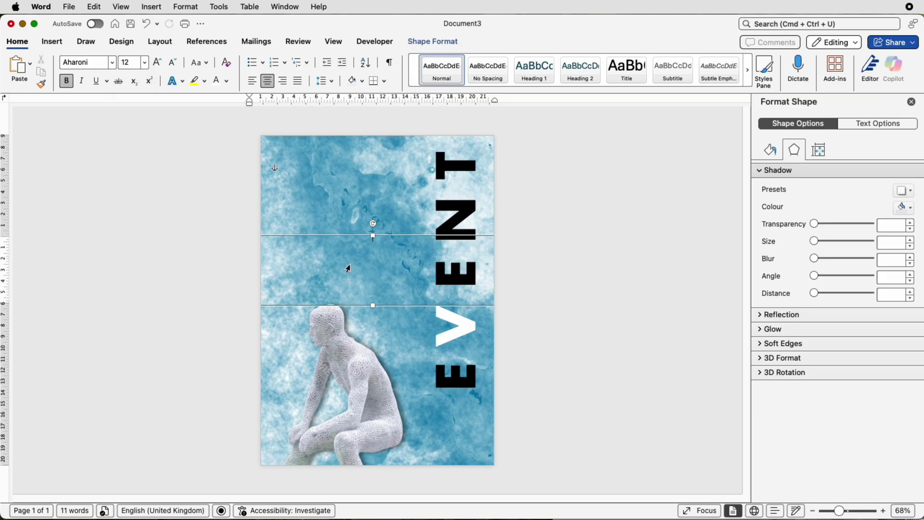
text(Saturday 12-14 August  Summer Park Hampshire HS65 7YT)
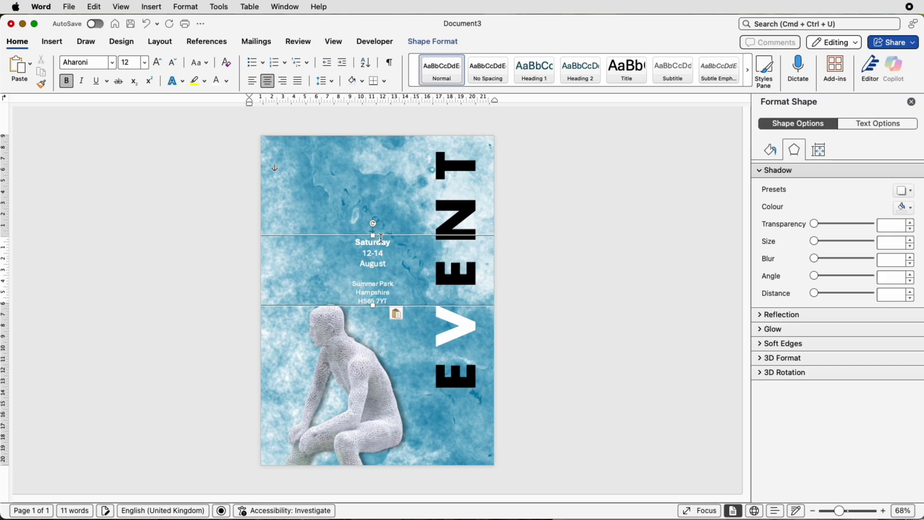
Narrow the event details text box to about a quarter of the page width and lengthen it so the whole address fits
drag(404, 236, 348, 236)
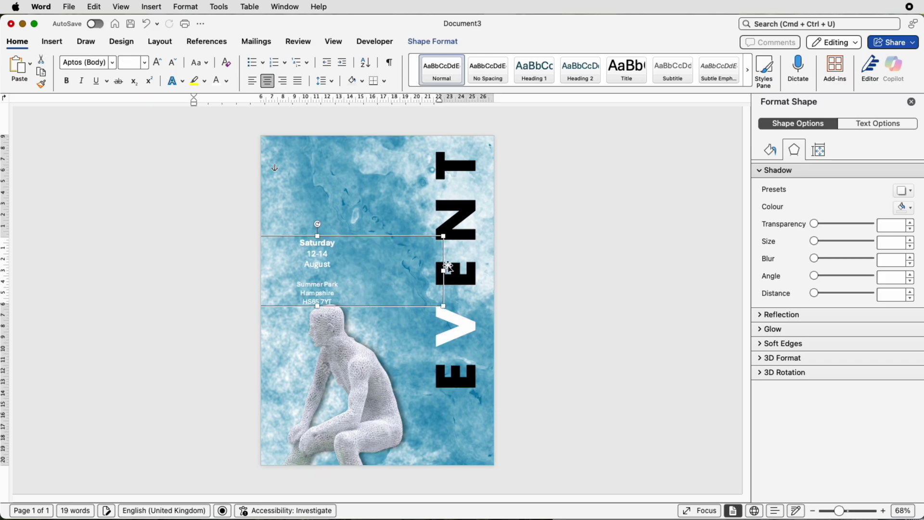
drag(443, 270, 310, 271)
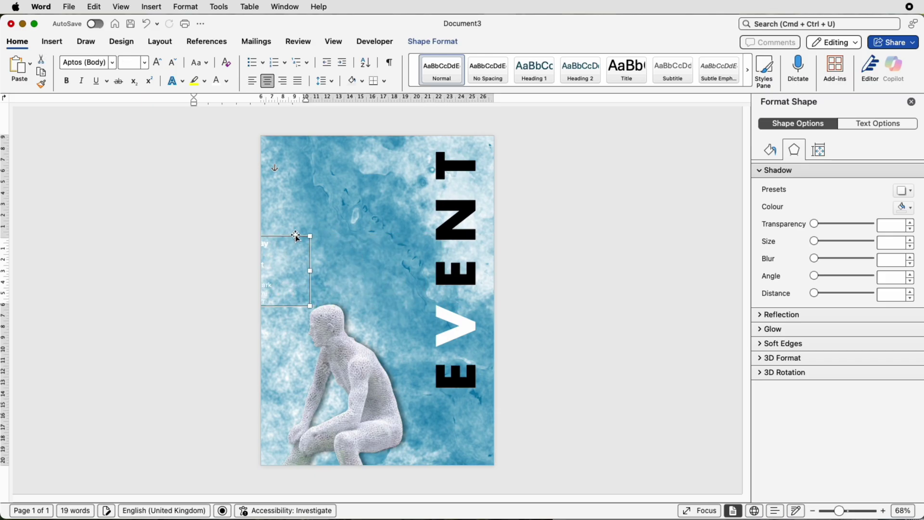
drag(295, 236, 421, 237)
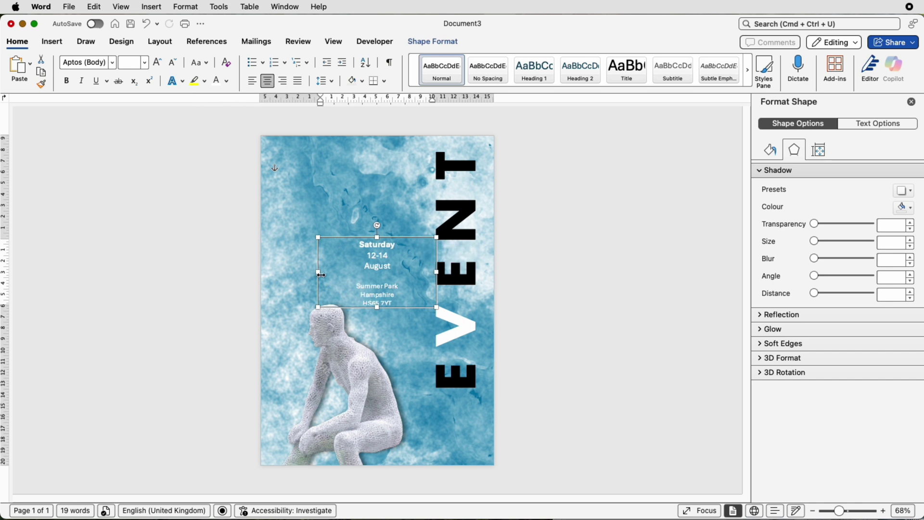
drag(319, 272, 376, 276)
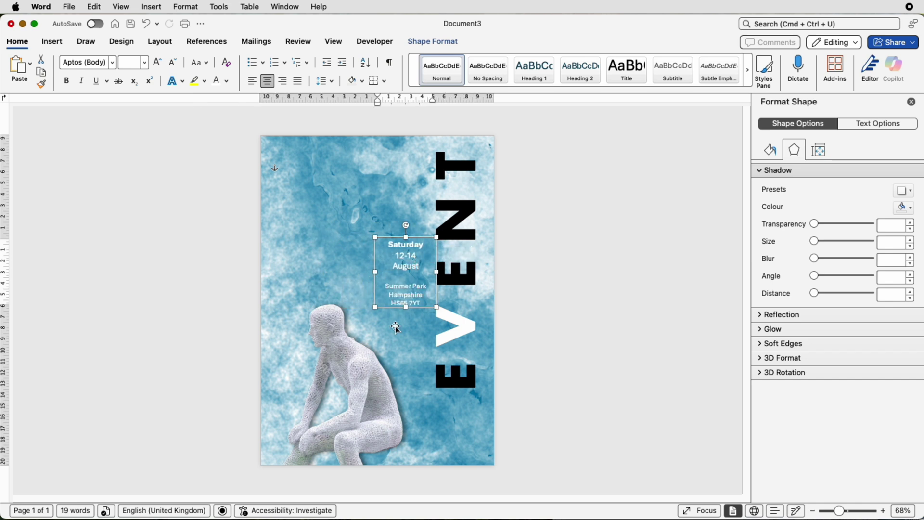
drag(405, 307, 406, 316)
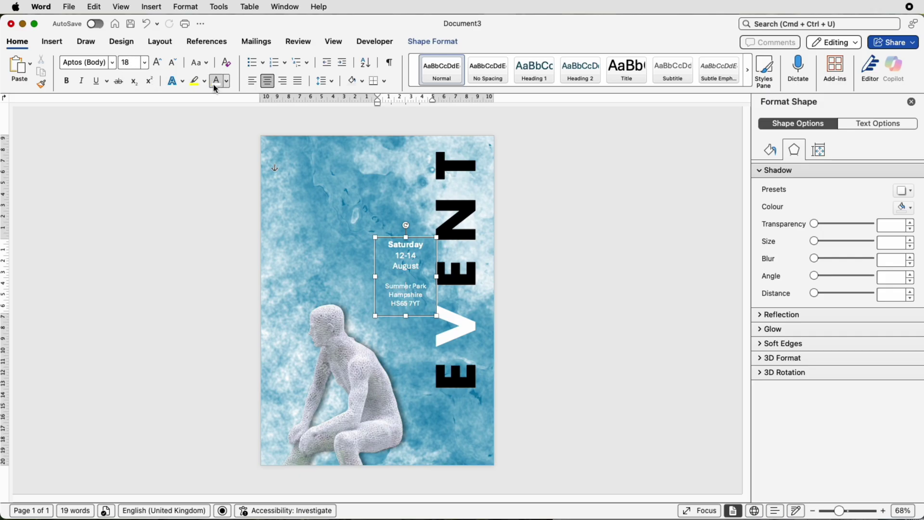
Move the event details text box beneath the vertical EVENT title, in the page's lower-right corner
click(412, 248)
drag(420, 237, 471, 388)
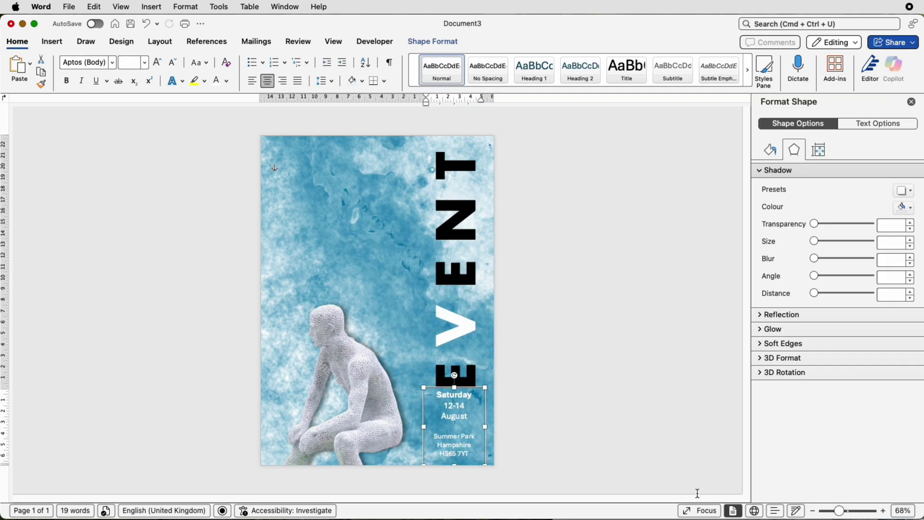
drag(842, 513, 855, 511)
drag(514, 266, 526, 245)
drag(526, 245, 526, 244)
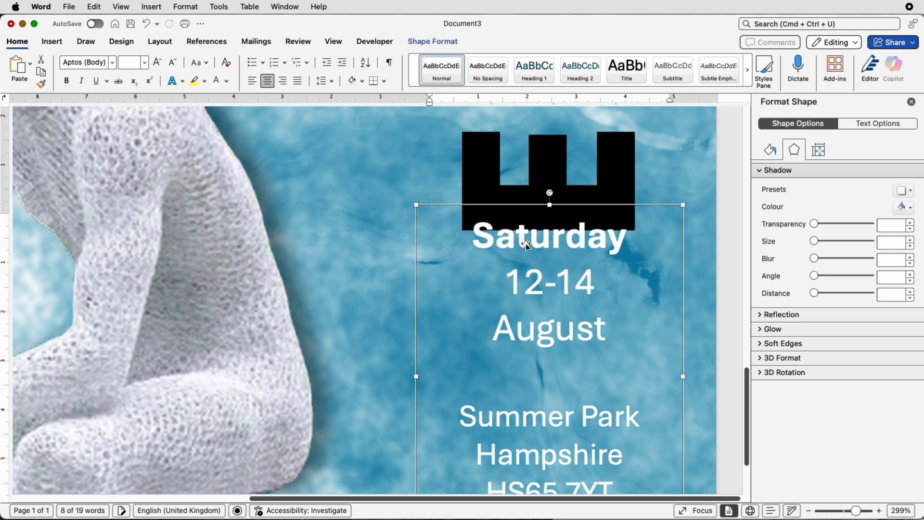
Nudge the event details text box down until it sits just clear of the last letter of the EVENT title
key(Down)
key(Down)
key(Down)
key(Down)
key(Down)
key(Down)
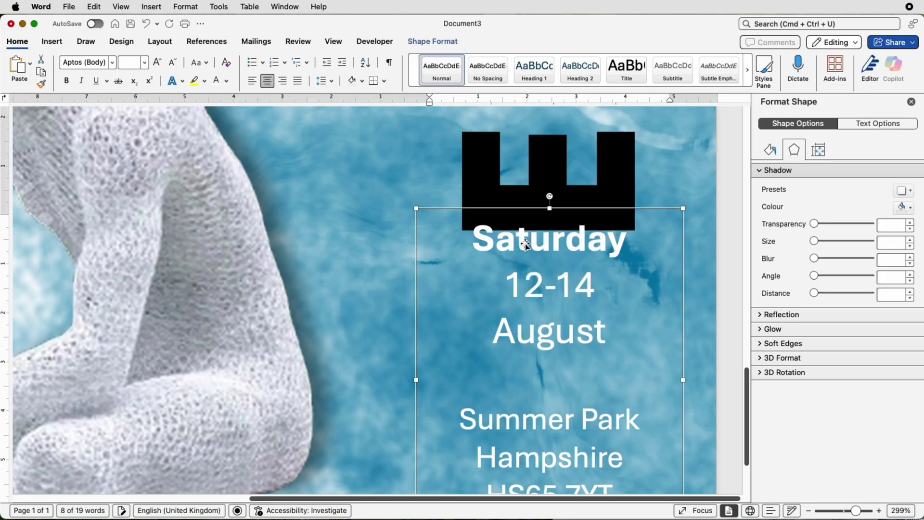
key(Down)
key(Down)
key(Down)
key(Down)
key(Down)
key(Down)
key(Down)
key(Down)
key(Down)
key(Down)
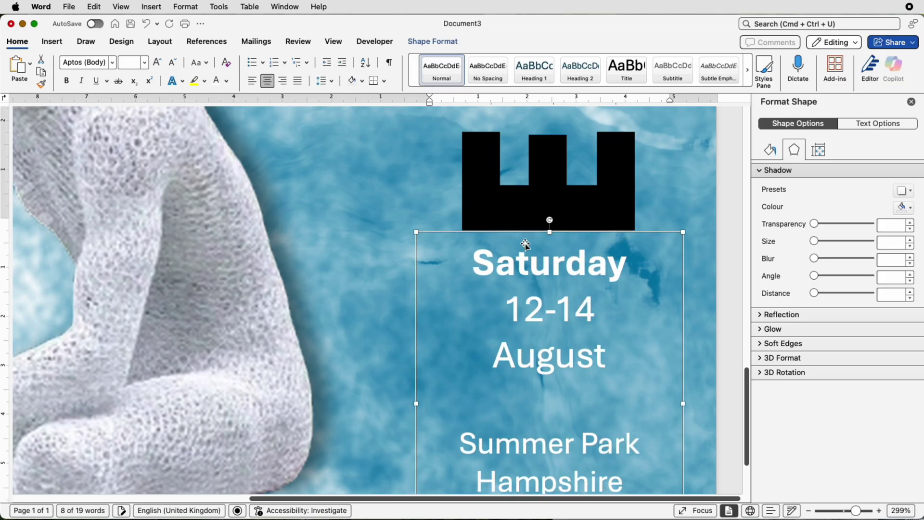
key(Down)
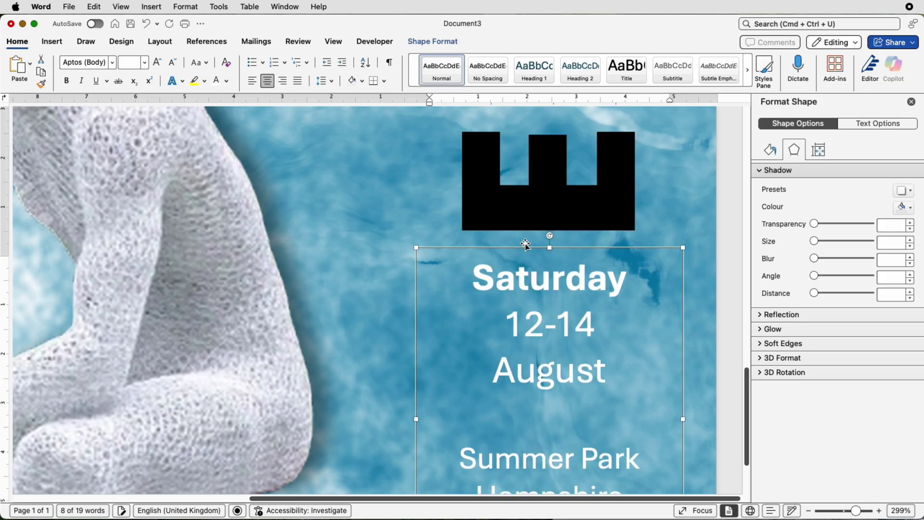
drag(855, 511, 837, 511)
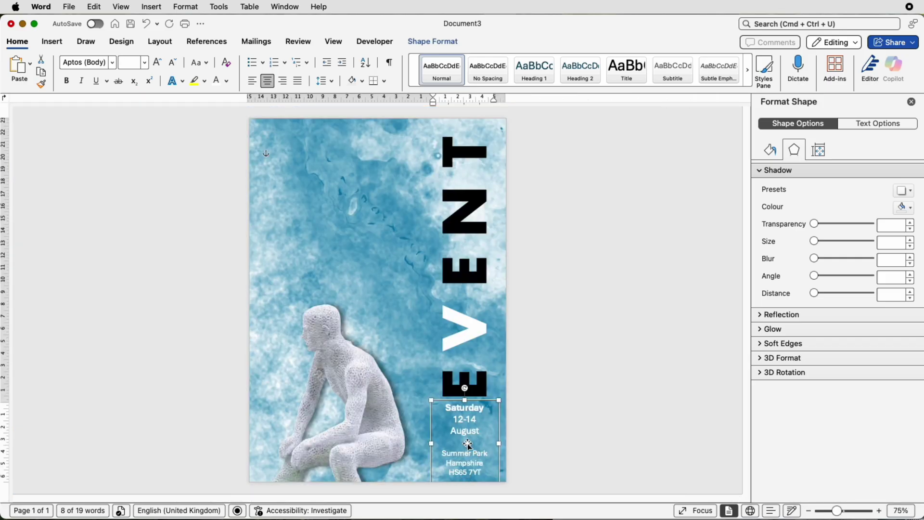
Nudge the vertical EVENT title up so its text box starts near the page's upper edge
click(463, 278)
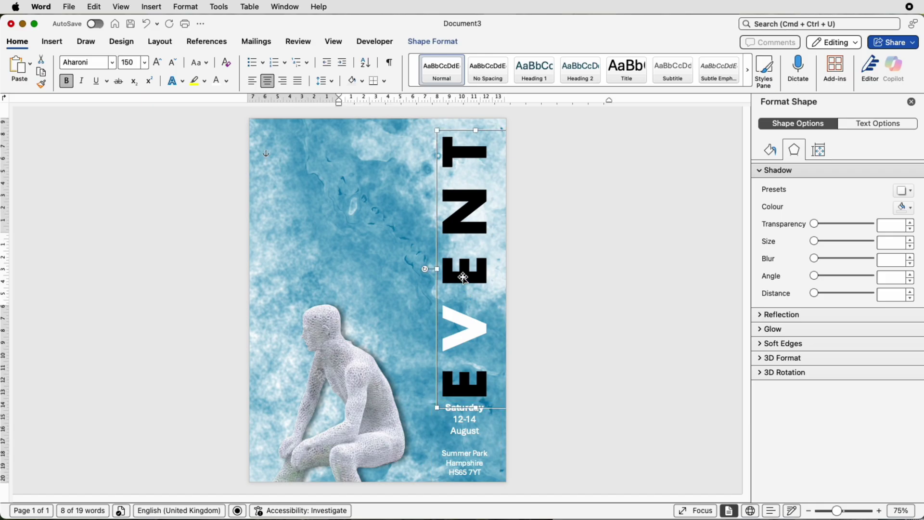
key(Up)
key(Up)
key(Up)
key(Up)
key(Up)
key(Up)
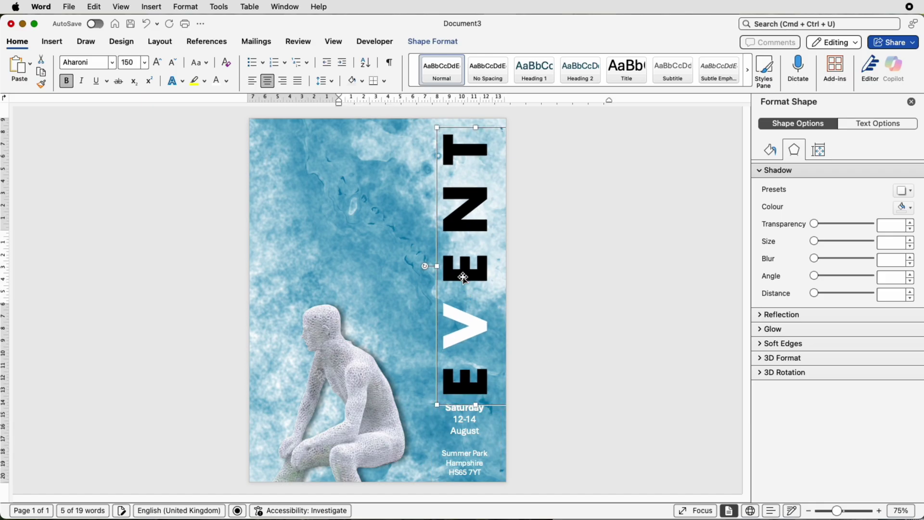
key(Up)
key(Up)
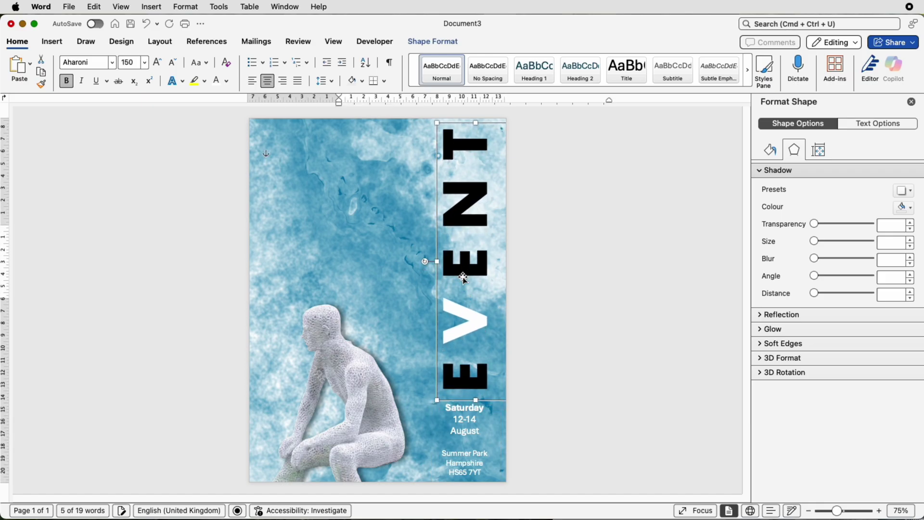
Nudge the event details text box up slightly to close the gap below the EVENT title
click(464, 417)
key(Up)
key(Up)
key(Up)
key(Up)
key(Up)
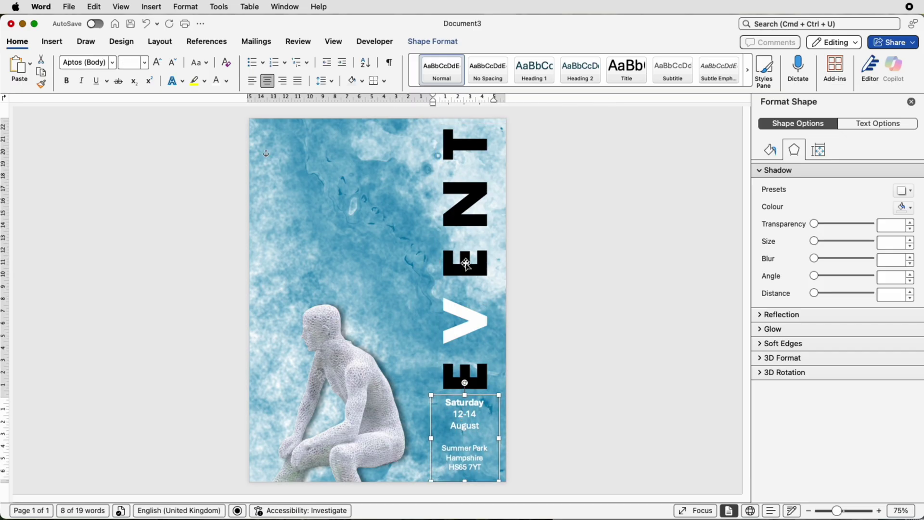
Recolour all the letters of the EVENT title with a solid dark blue text fill
click(465, 264)
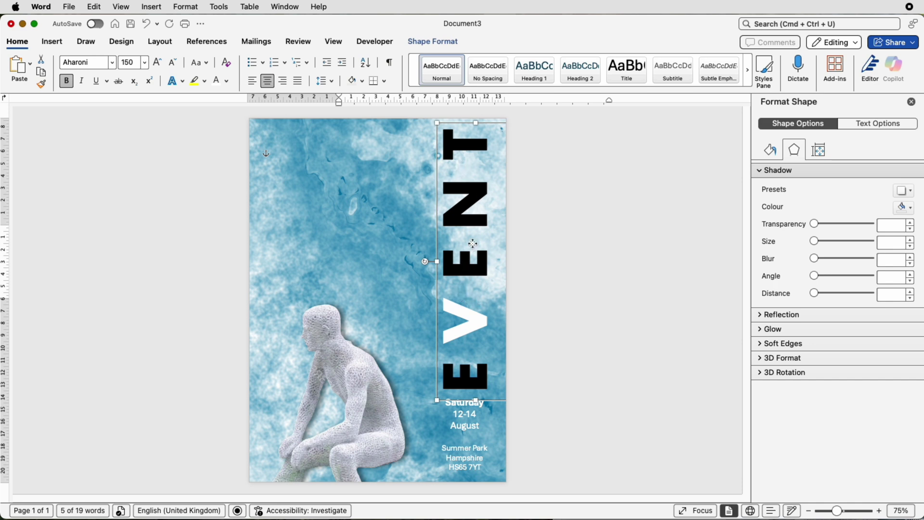
click(472, 244)
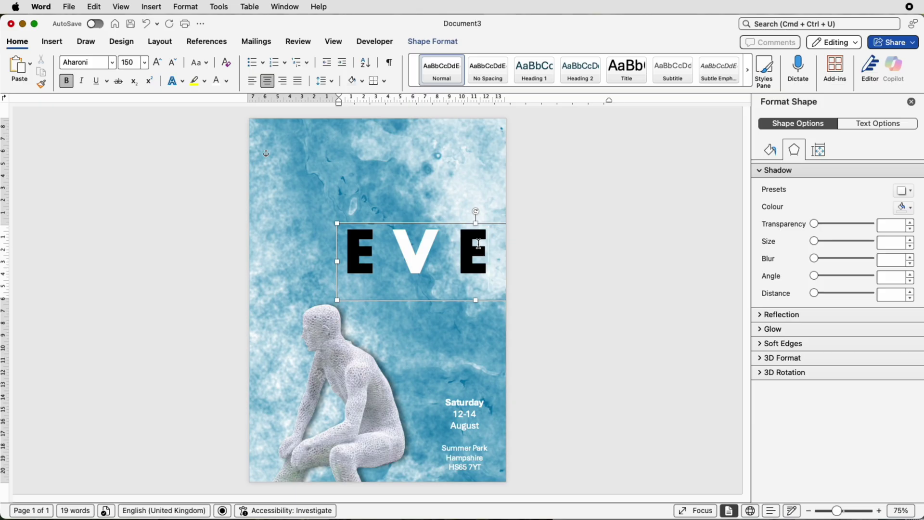
key(super+a)
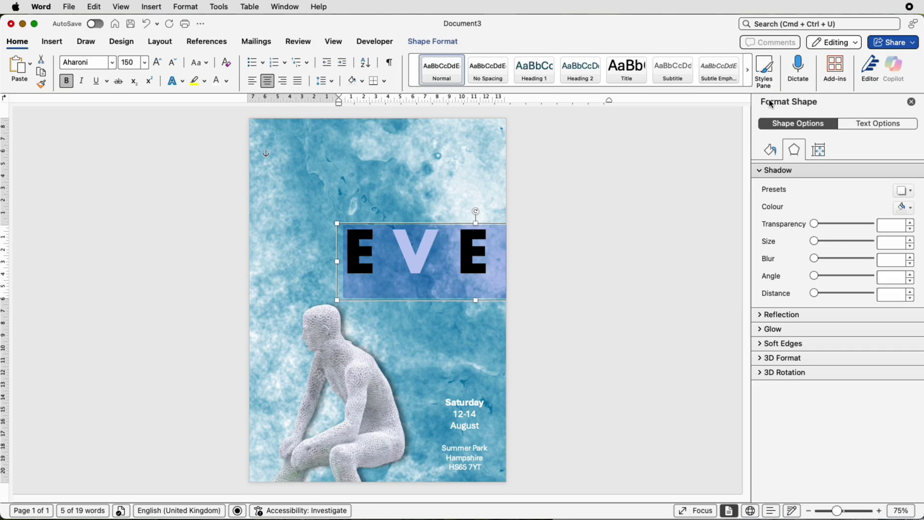
click(868, 128)
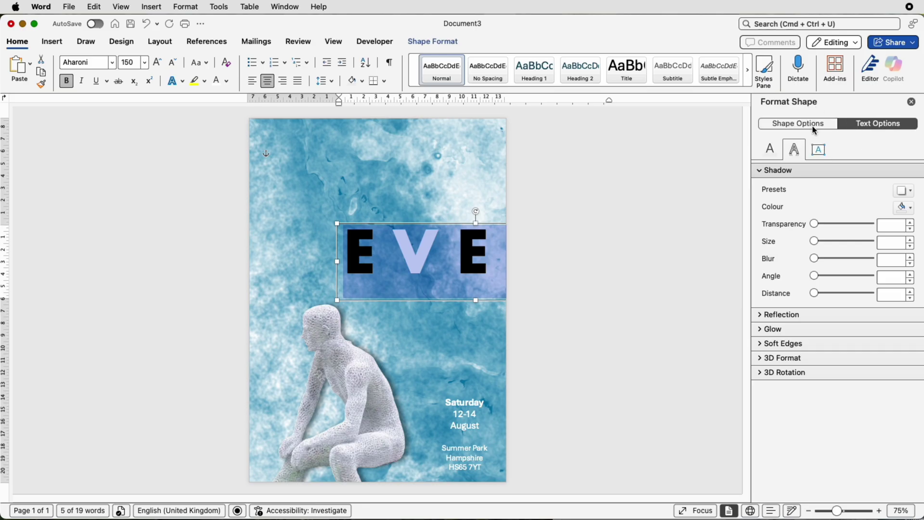
click(770, 150)
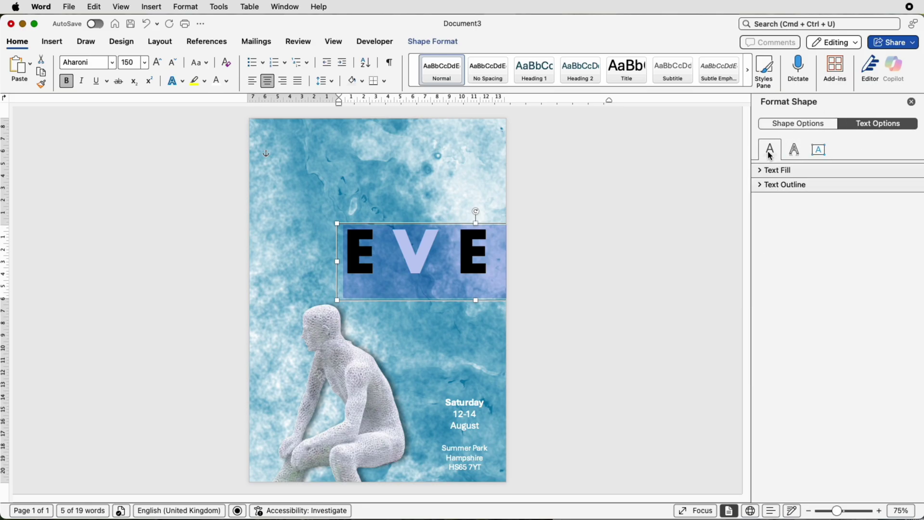
click(760, 172)
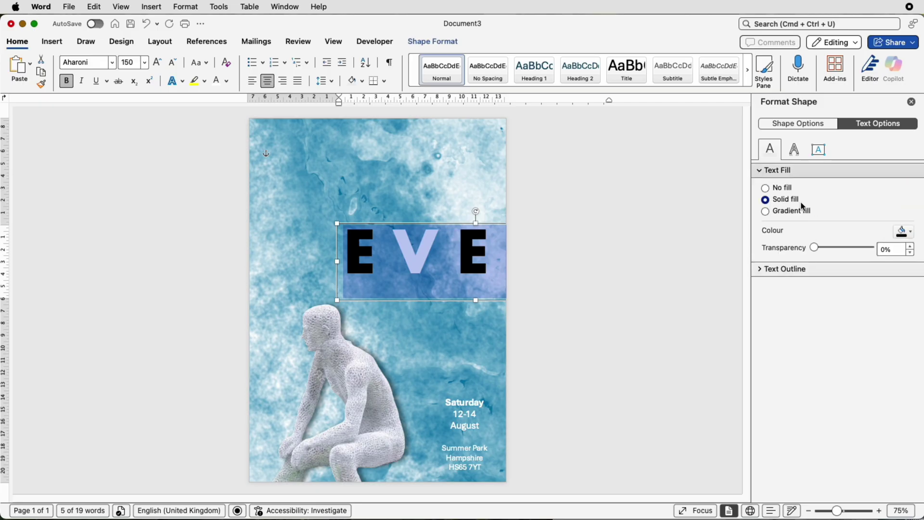
click(911, 232)
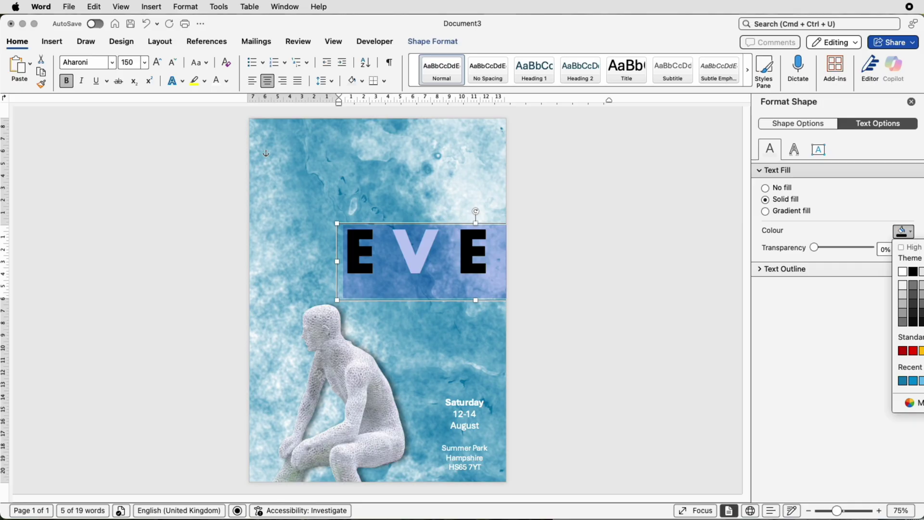
click(921, 272)
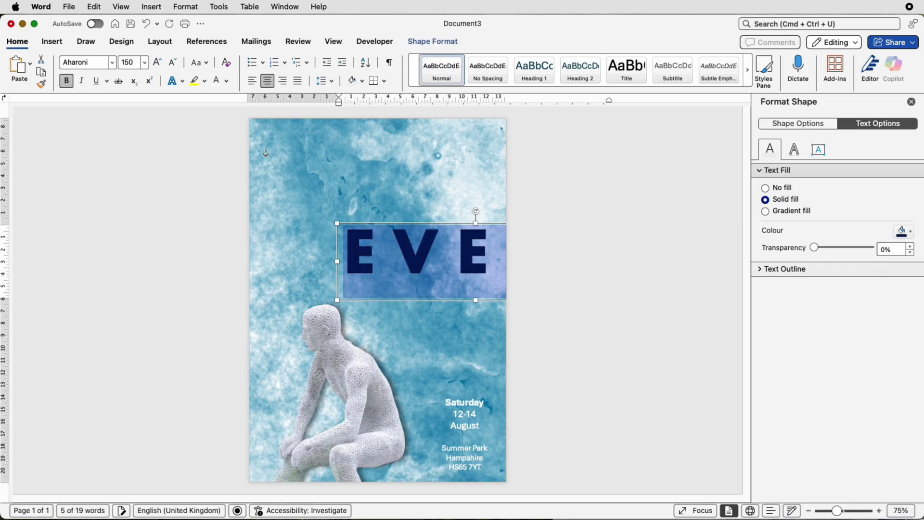
Recolour only the letter V of the EVENT title white and deselect the title
click(438, 258)
key(shift+Left)
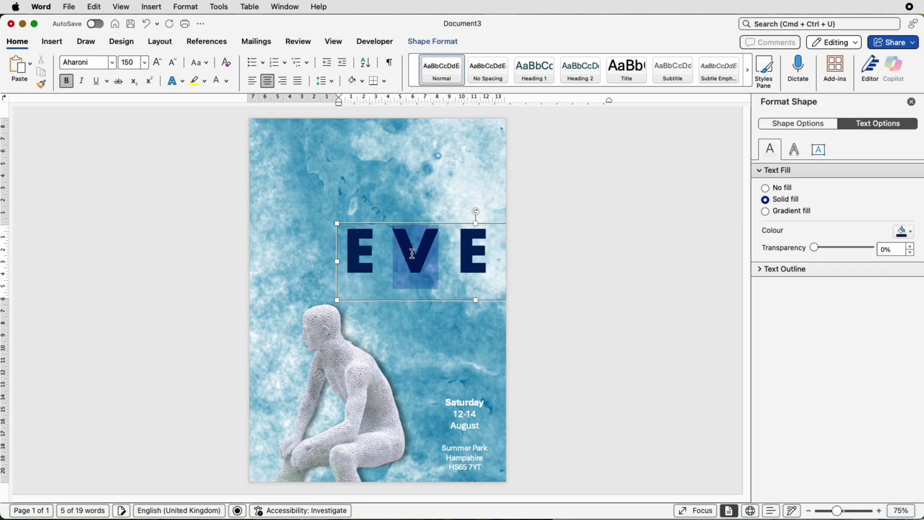
click(219, 87)
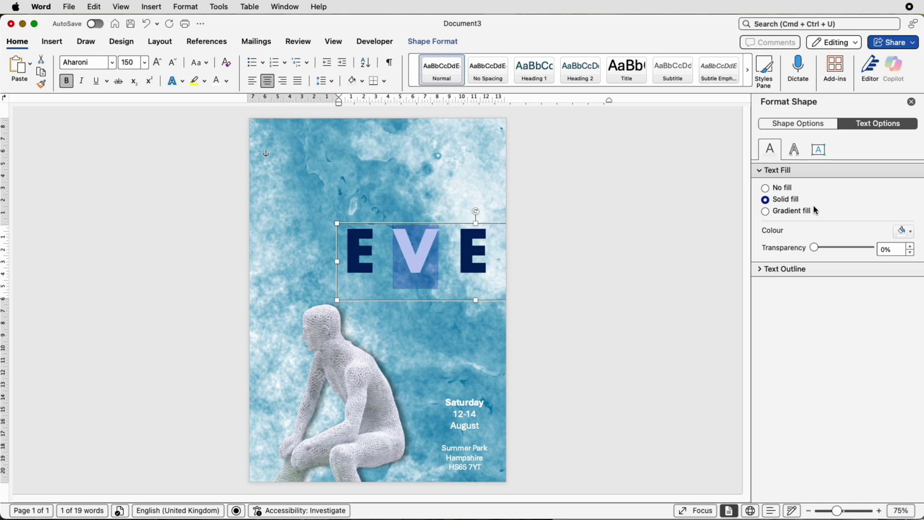
click(267, 259)
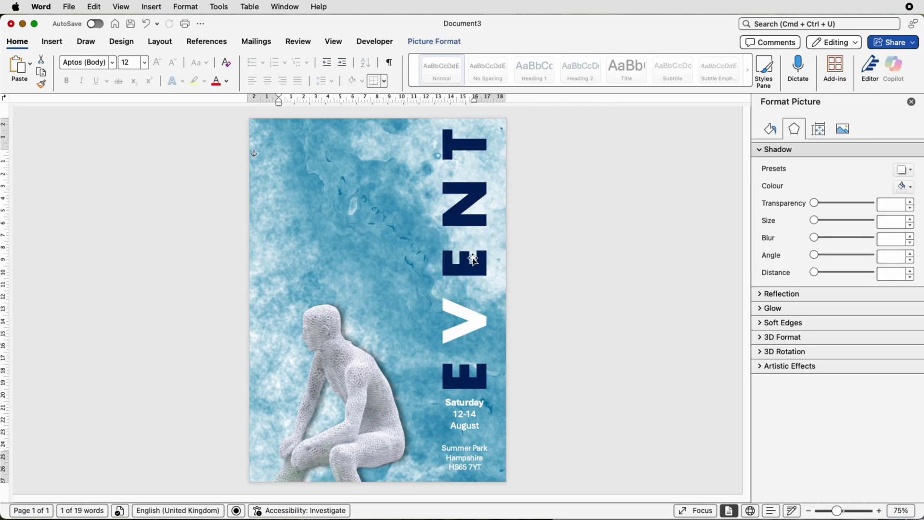
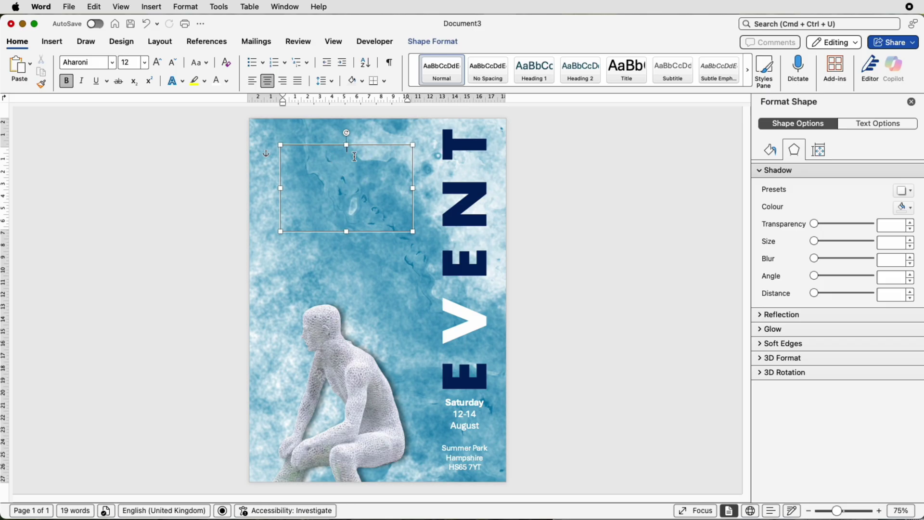
Fill the empty text box with SCULPTURE, CONTEMPORARY, LIFESTYLE, DESIGN and EXHIBITIONS on separate lines, and enlarge it to fit all five
text(SCULPTURE CONTEMPORARY LIFESTYLE)
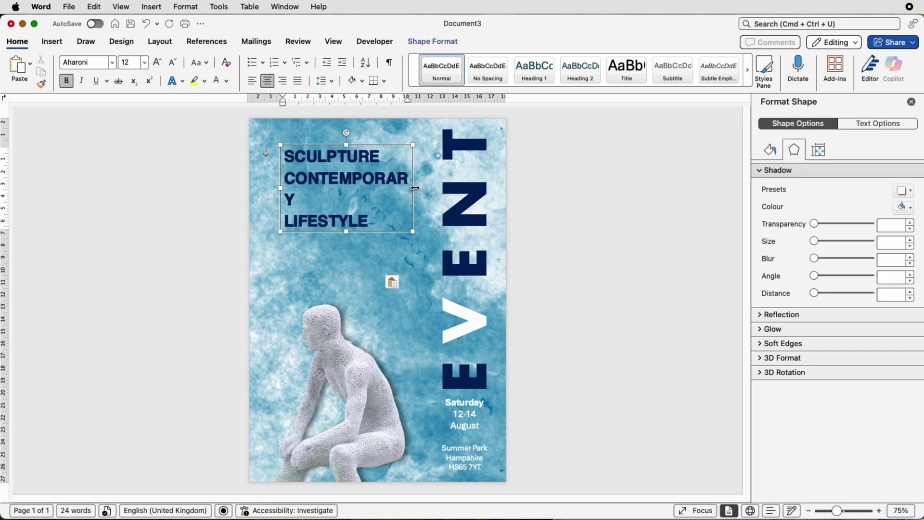
drag(414, 187, 429, 187)
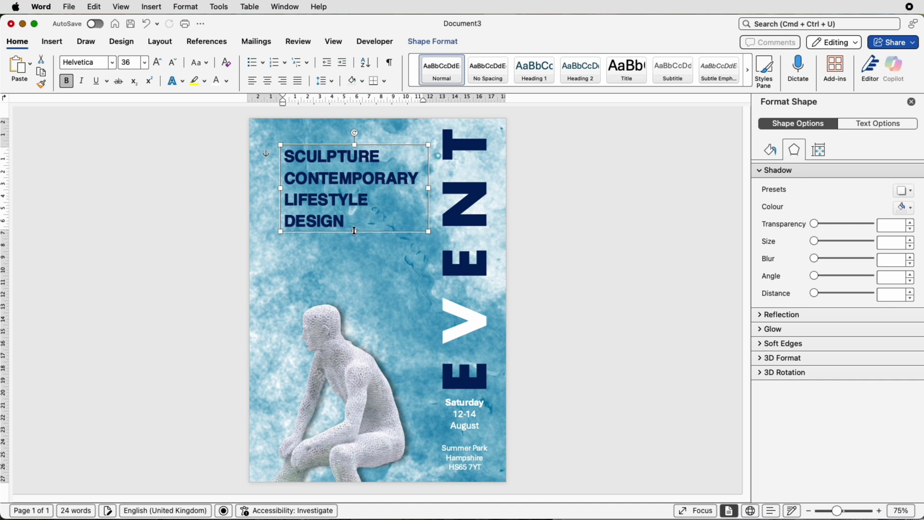
drag(354, 231, 354, 256)
click(329, 157)
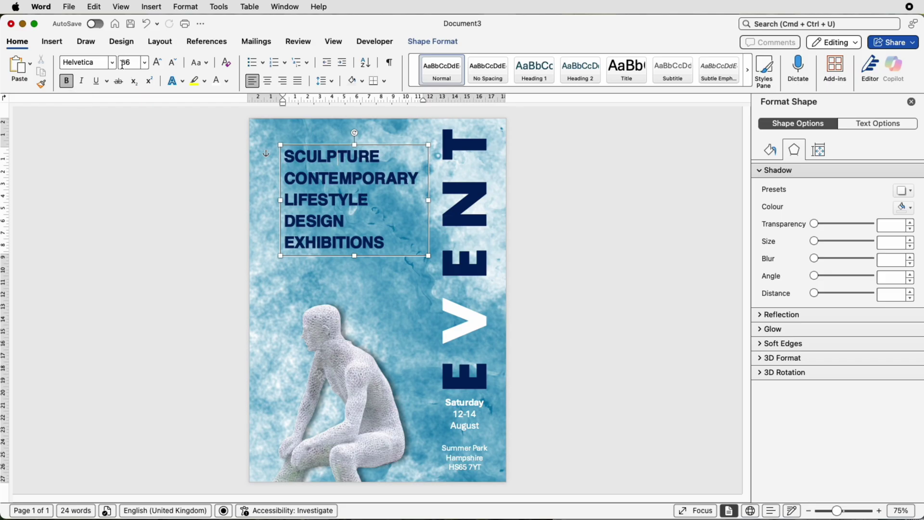
click(226, 81)
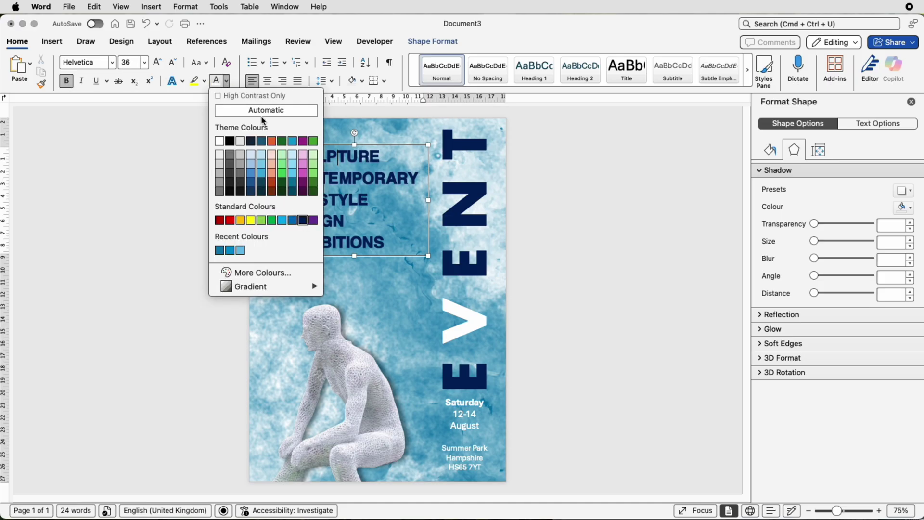
key(Escape)
Try 2.0 line spacing on the whole SCULPTURE to EXHIBITIONS list and lengthen its text box to fit
key(super+a)
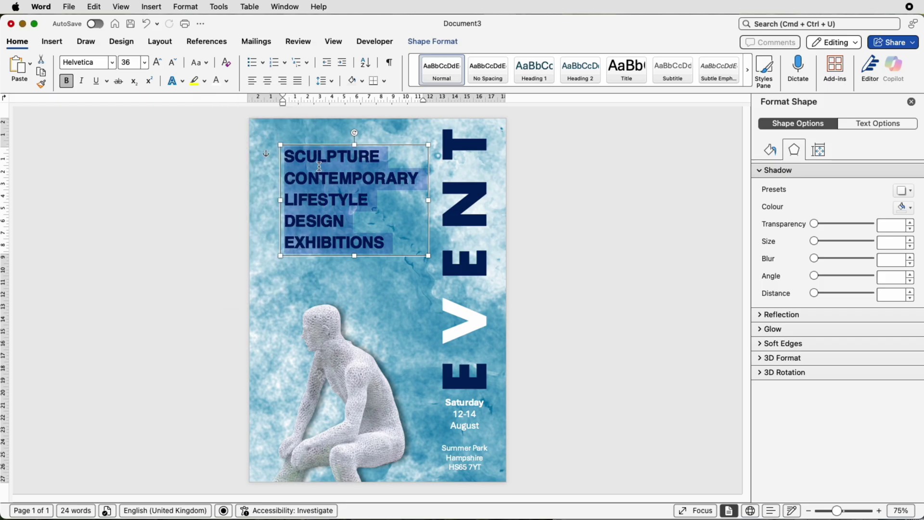
click(332, 81)
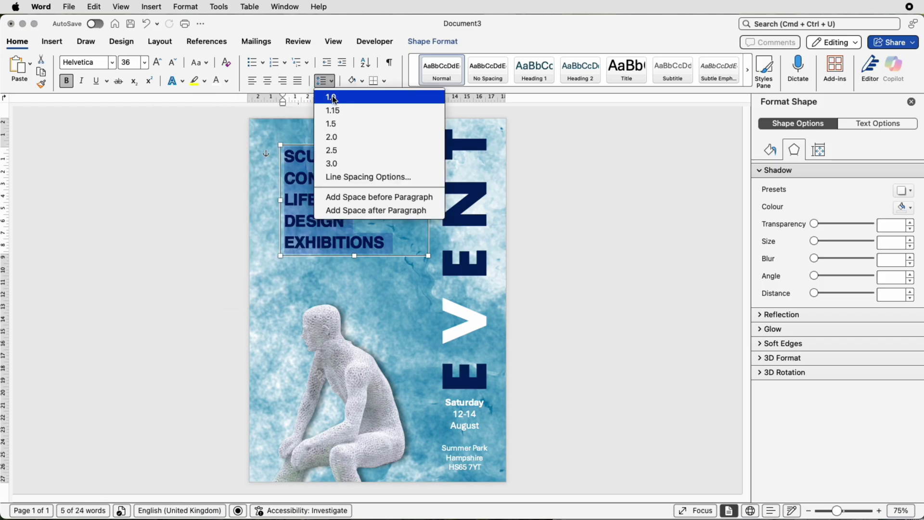
click(334, 138)
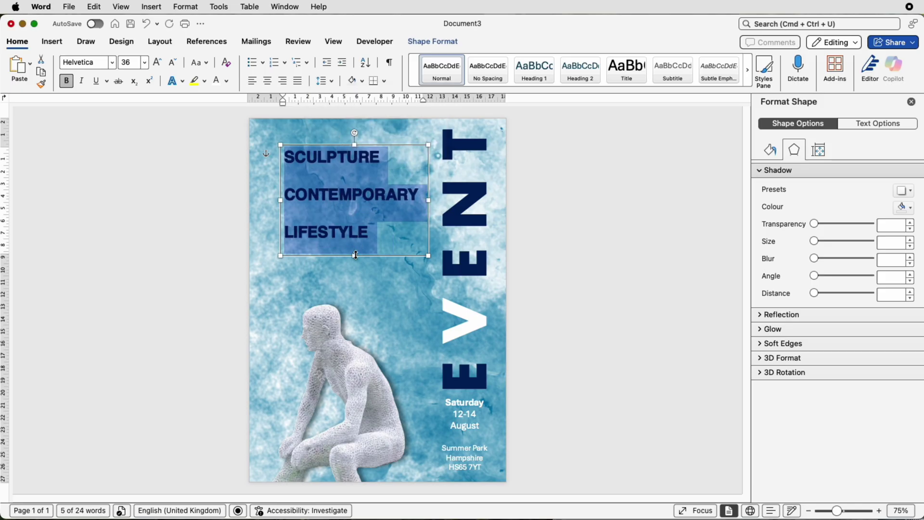
drag(356, 255, 355, 321)
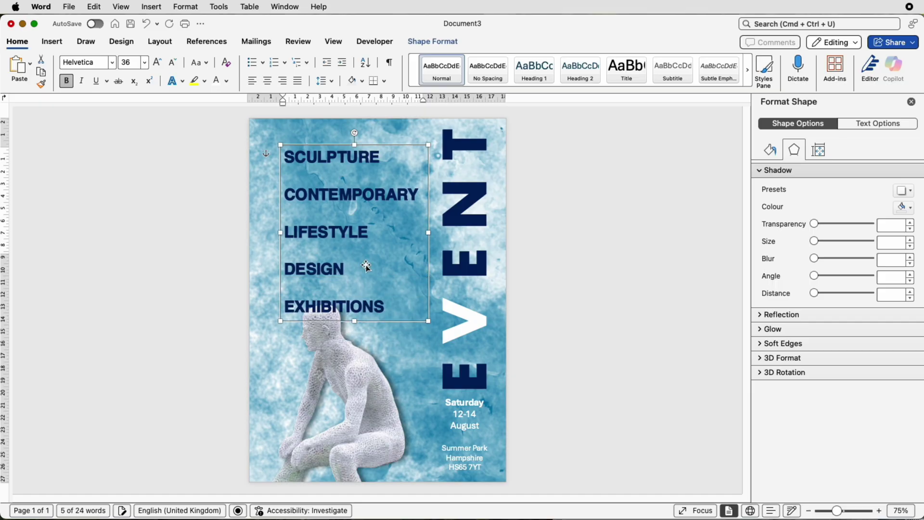
Try 1.0 line spacing on the whole SCULPTURE to EXHIBITIONS list, settling on 1.15
click(353, 194)
key(super+a)
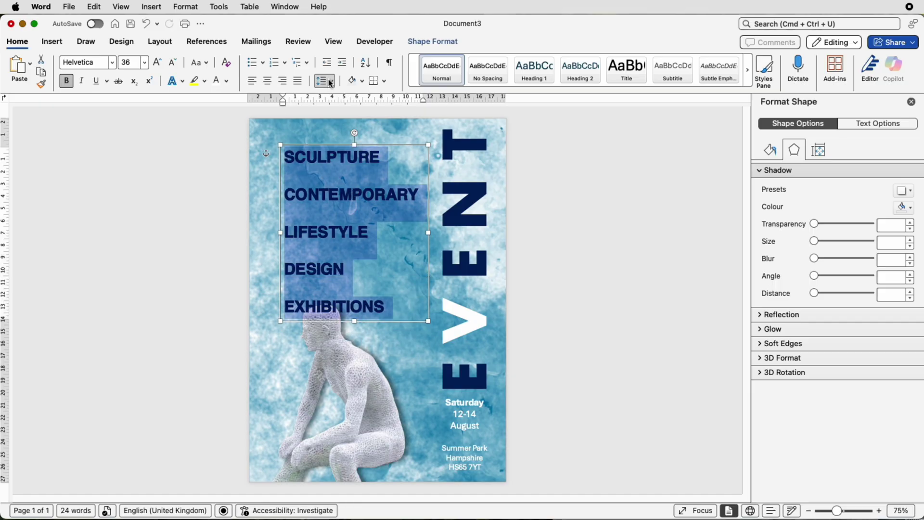
click(330, 83)
click(331, 95)
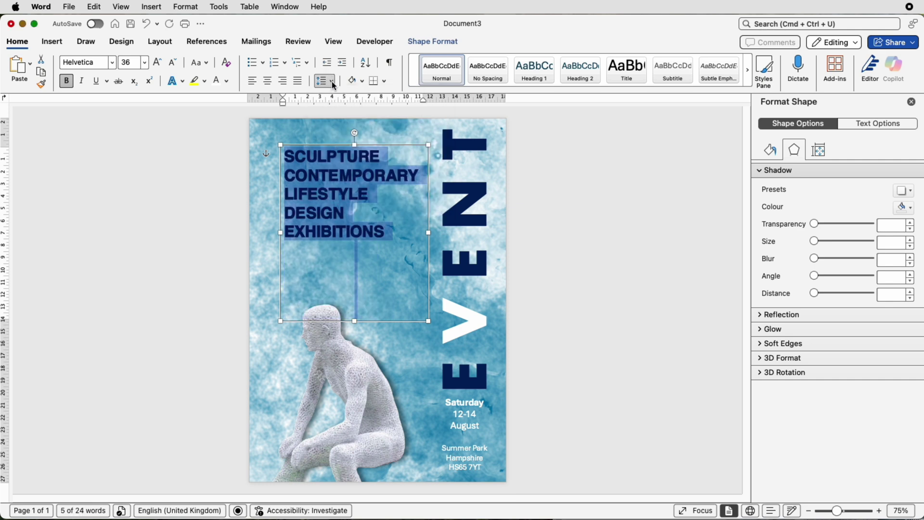
click(331, 82)
click(332, 109)
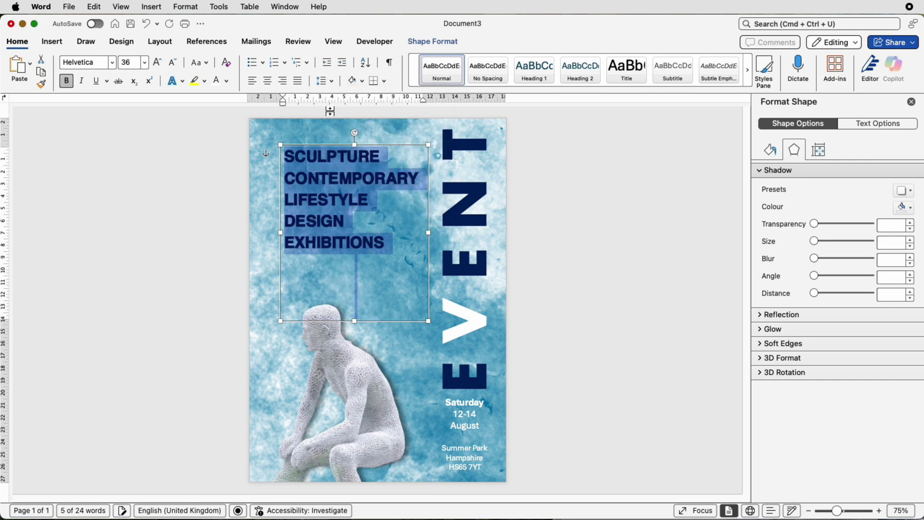
Shorten the list's text box to end just below EXHIBITIONS and right-align its text after trying centre alignment
click(266, 207)
click(358, 320)
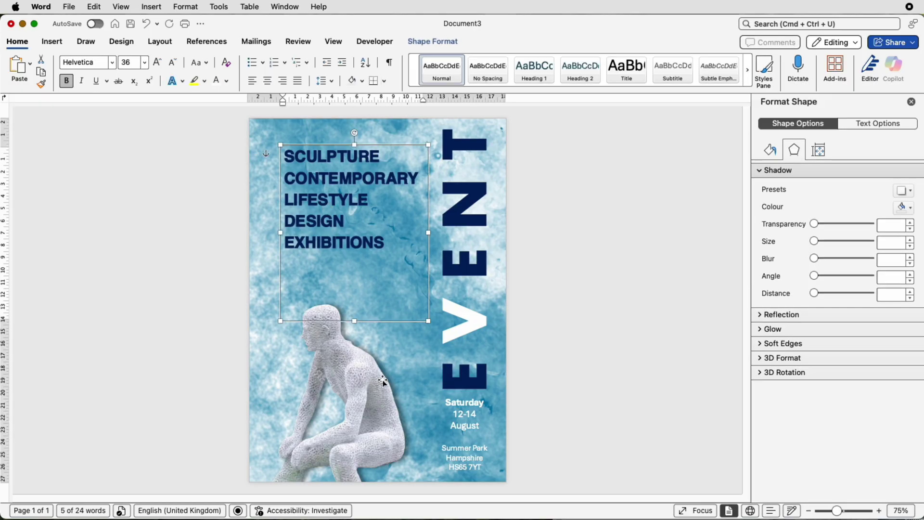
drag(356, 320, 356, 259)
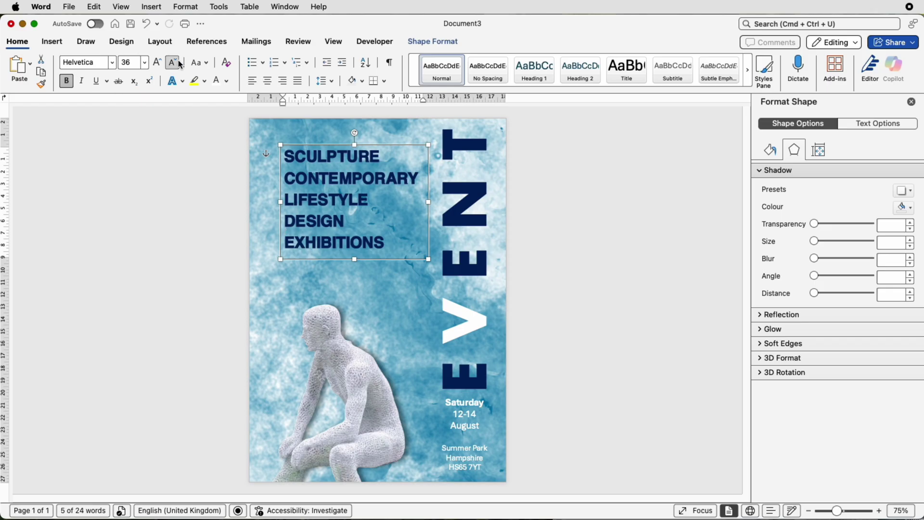
click(266, 82)
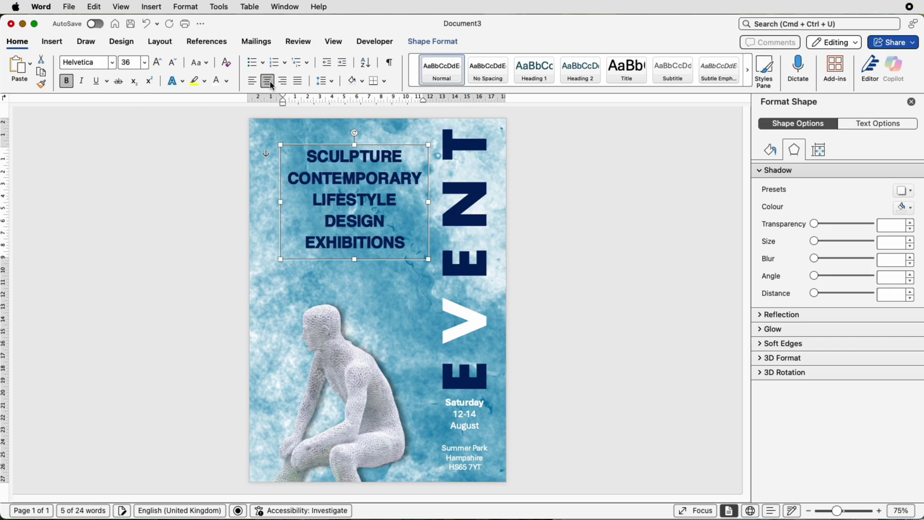
click(282, 85)
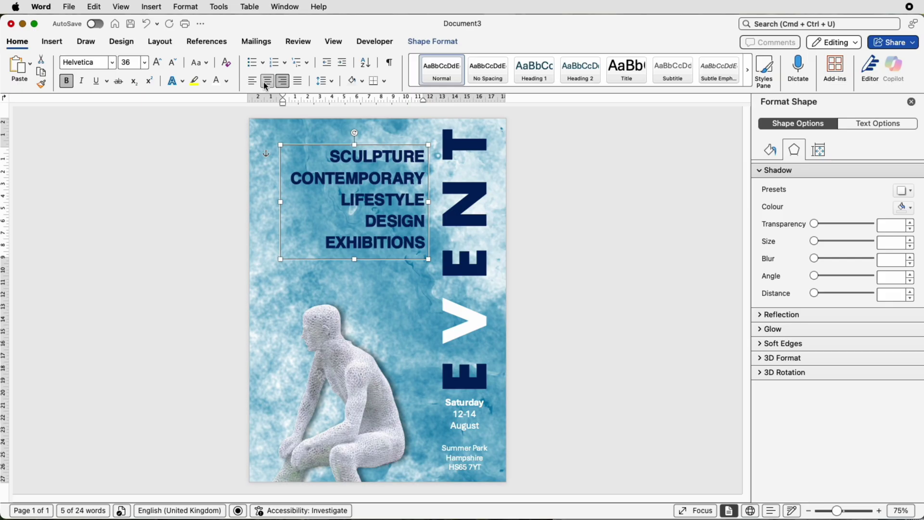
Left-align the SCULPTURE to EXHIBITIONS list after trying justified alignment, and nudge its text box slightly up and left
click(297, 84)
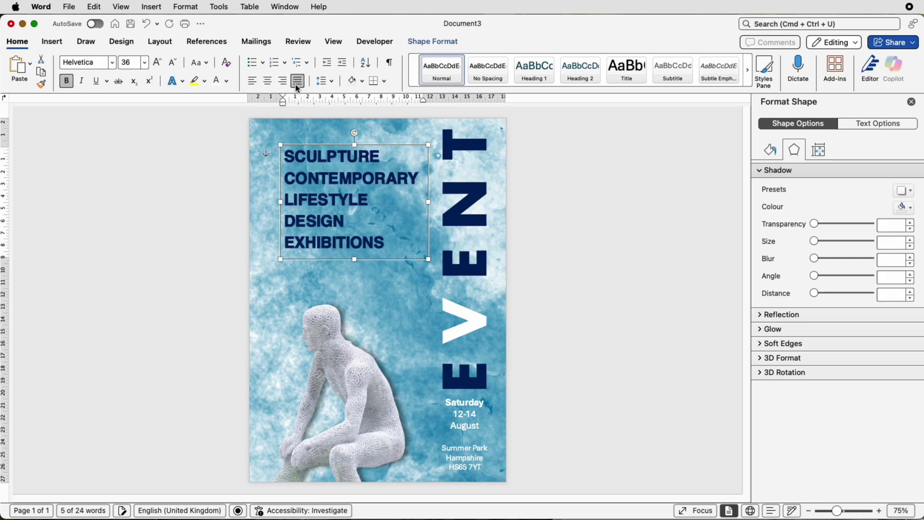
click(252, 84)
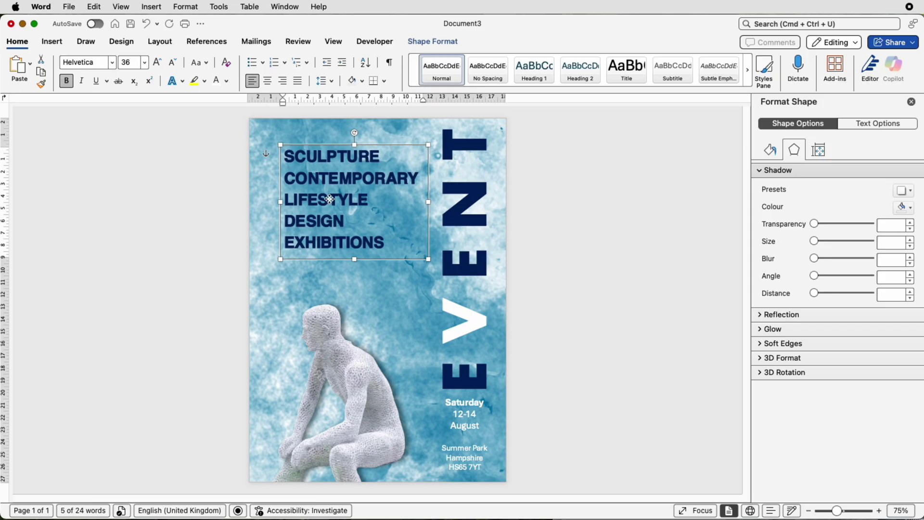
mouse_move(329, 199)
mouse_down()
mouse_move(296, 179)
mouse_move(299, 168)
mouse_move(325, 196)
mouse_up()
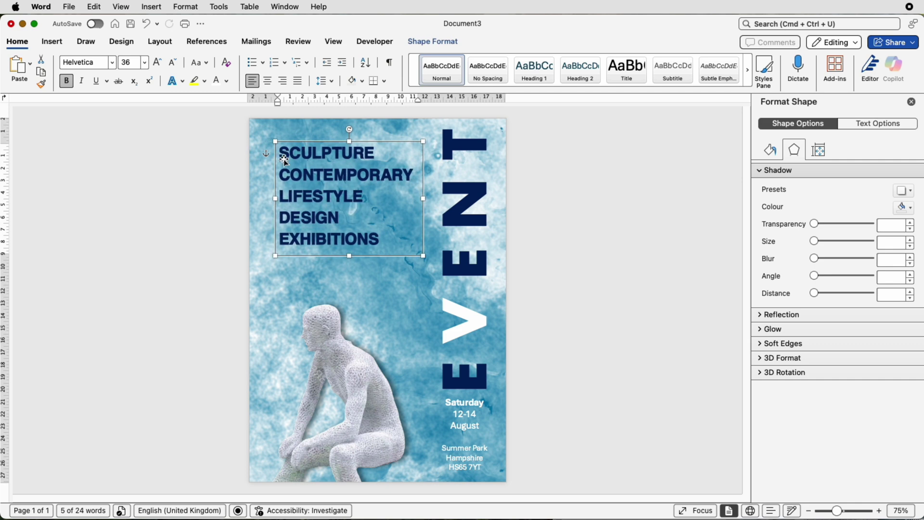
click(563, 206)
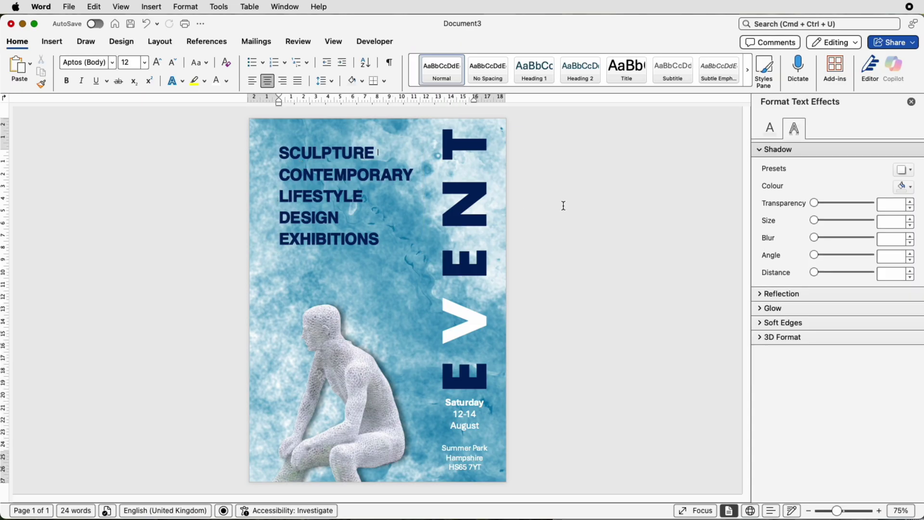
Draw a rectangle about 7.52 cm high and 4.37 cm wide between the statue's head and the EVENT title
click(53, 41)
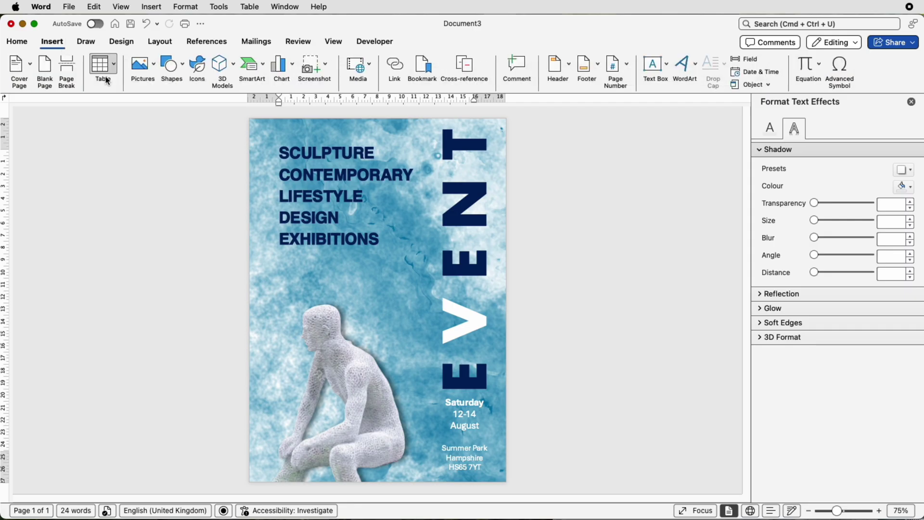
click(183, 73)
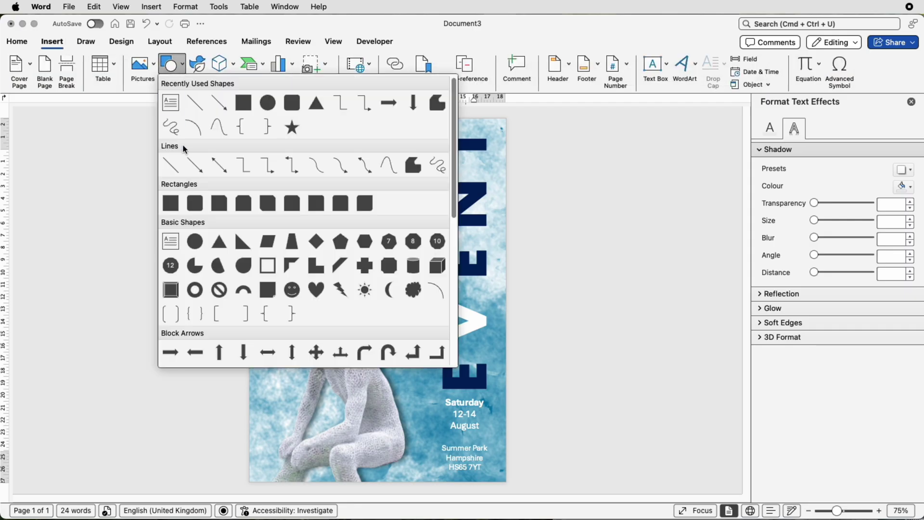
click(170, 203)
mouse_move(364, 273)
mouse_down()
mouse_move(382, 324)
mouse_move(421, 371)
mouse_move(419, 365)
mouse_up()
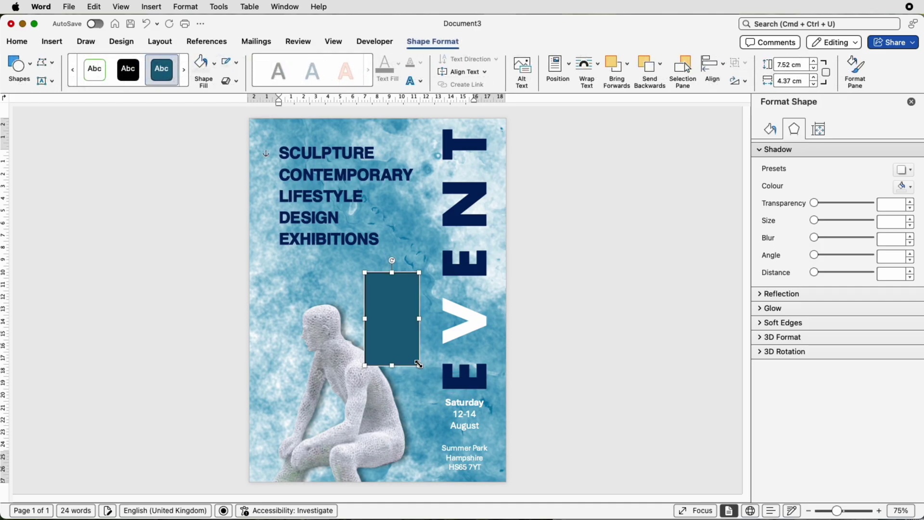
click(429, 320)
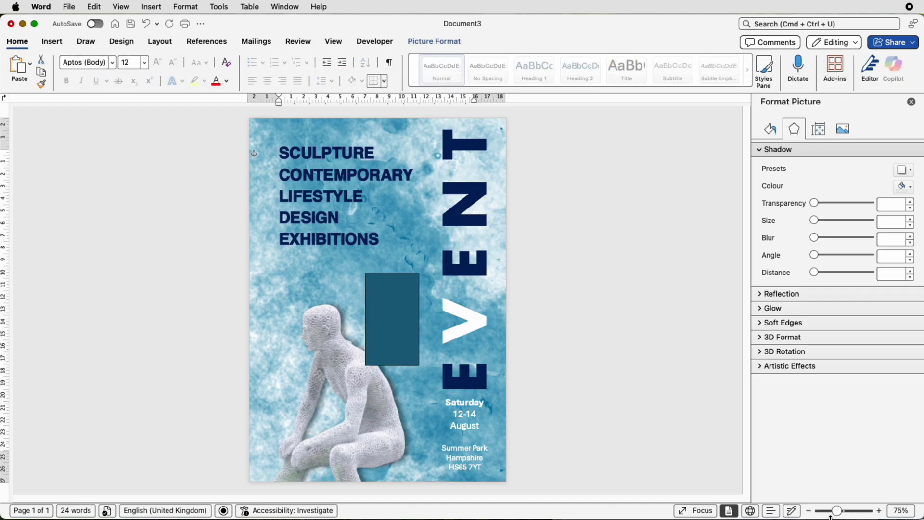
Open the custom colour choices for the rectangle's solid fill
drag(837, 512, 855, 511)
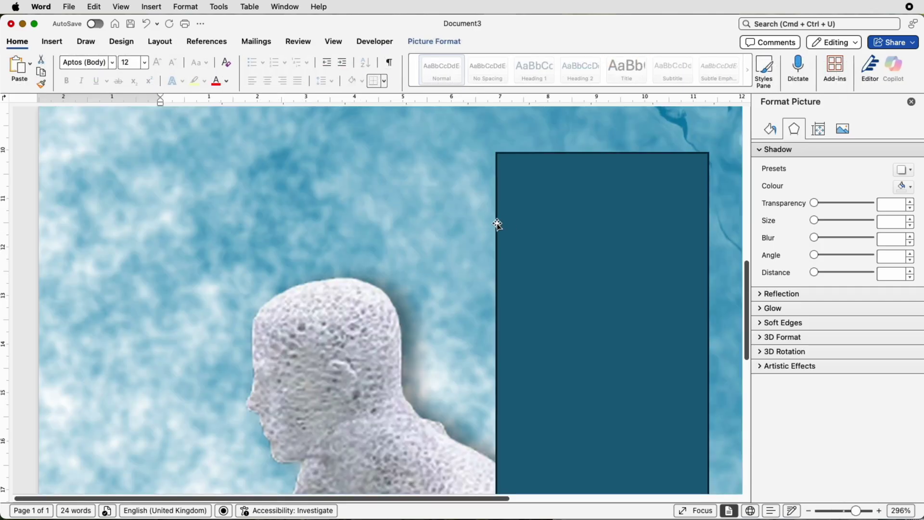
click(577, 226)
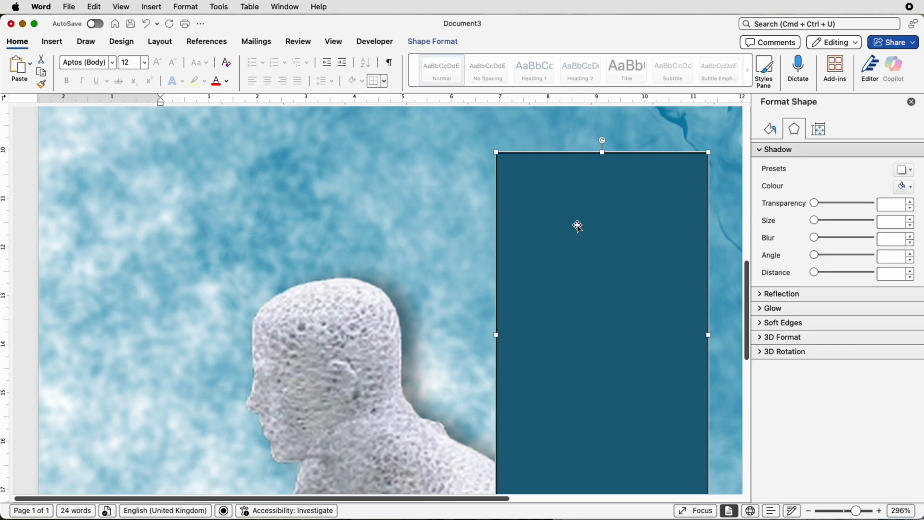
click(447, 42)
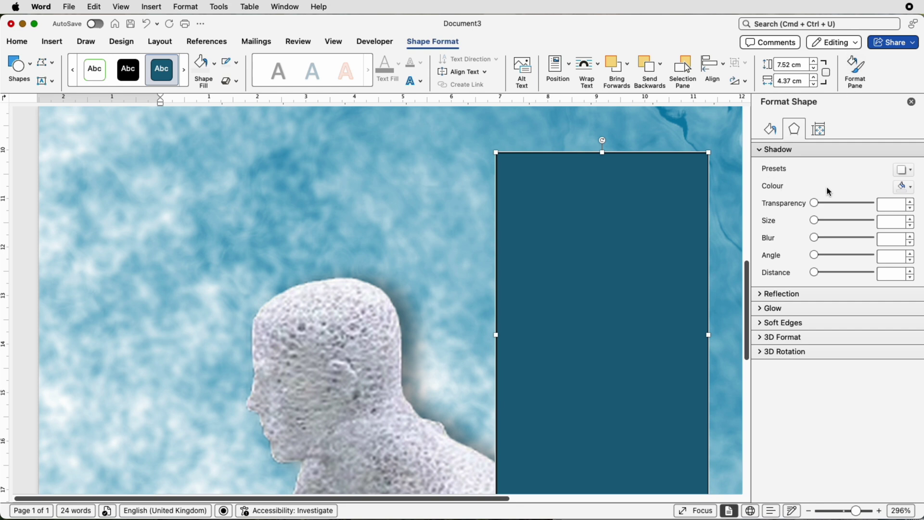
click(770, 134)
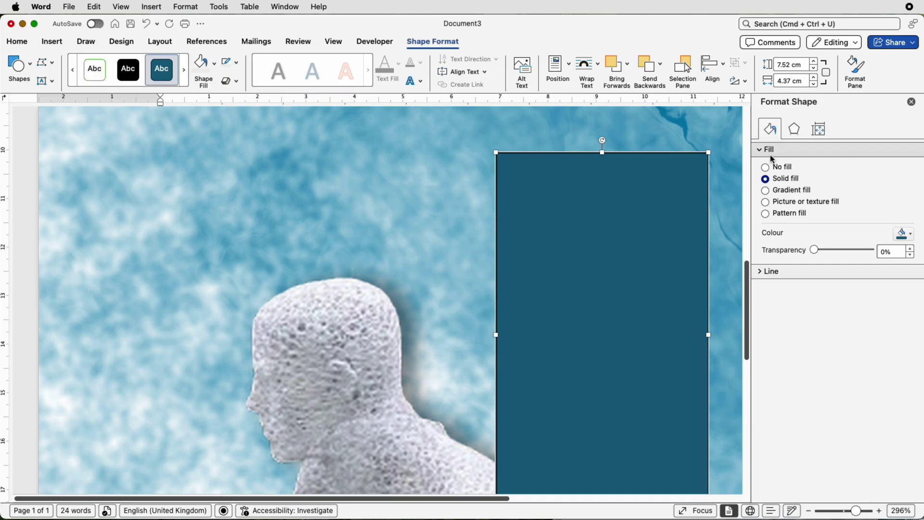
click(911, 234)
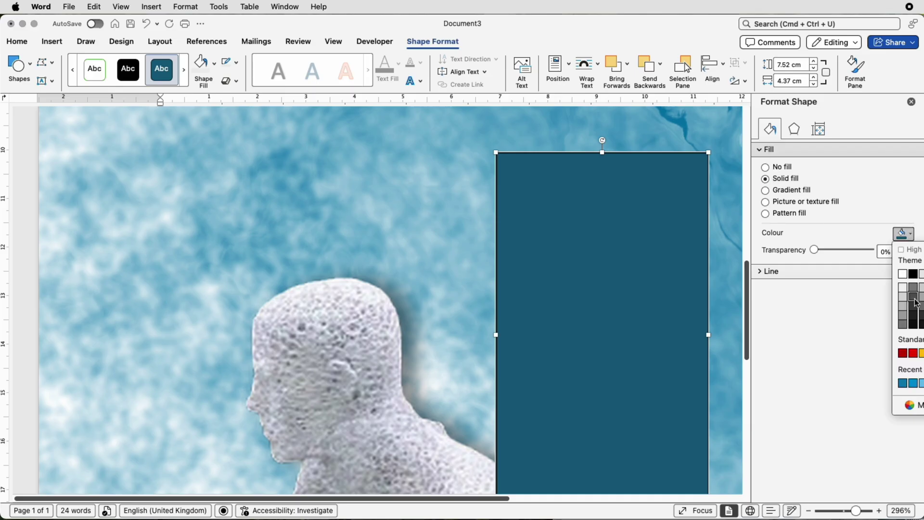
click(906, 405)
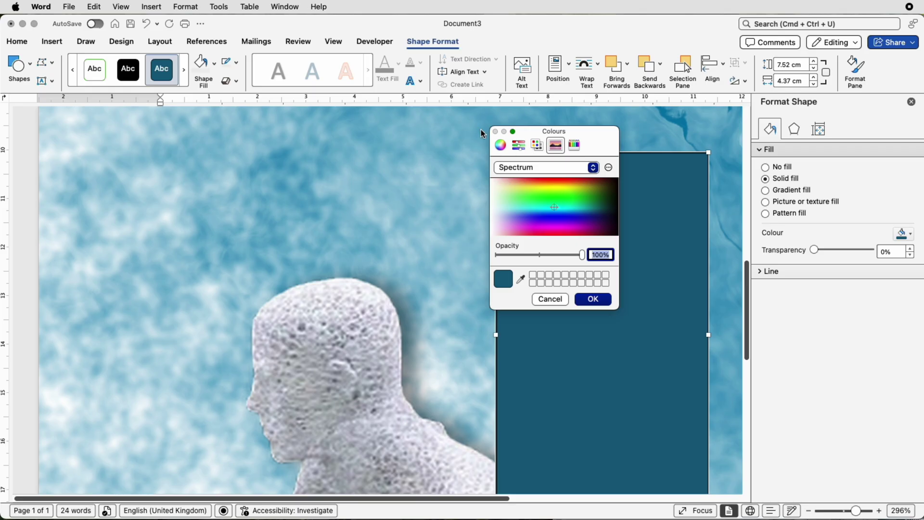
Try brighter blue shades for the rectangle's fill using the colour wheel and its brightness slider
click(500, 145)
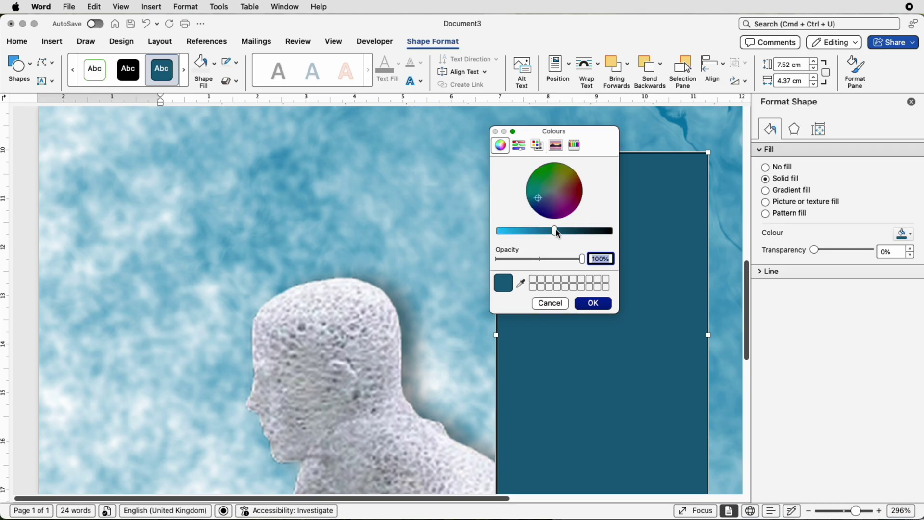
drag(556, 229, 504, 231)
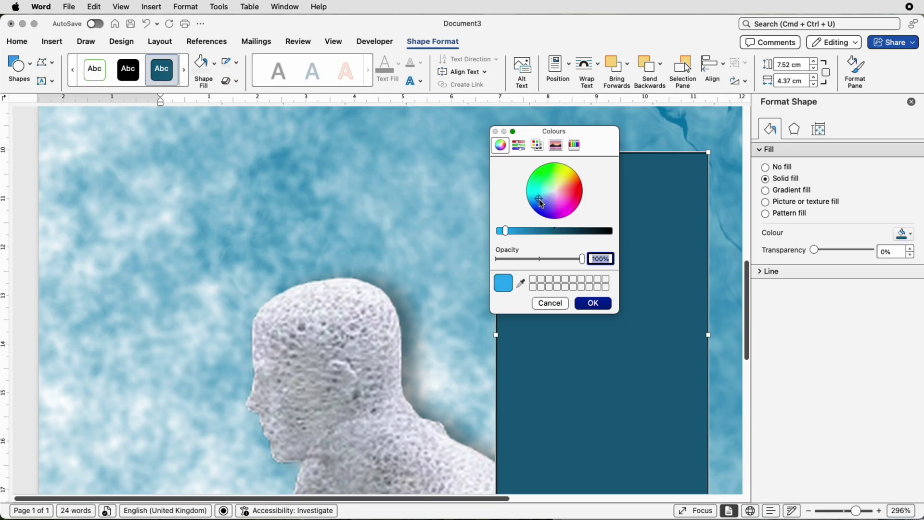
mouse_move(539, 198)
mouse_down()
mouse_move(555, 206)
mouse_move(546, 180)
mouse_move(539, 196)
mouse_up()
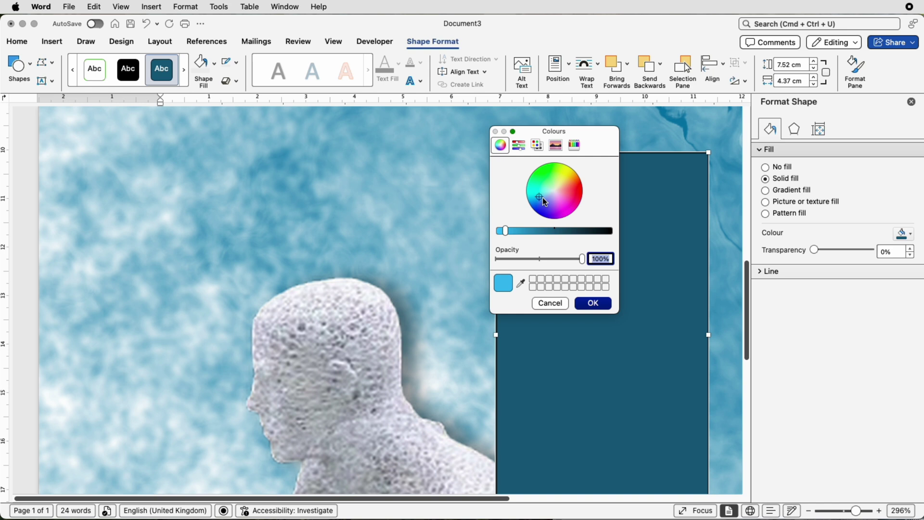
click(537, 200)
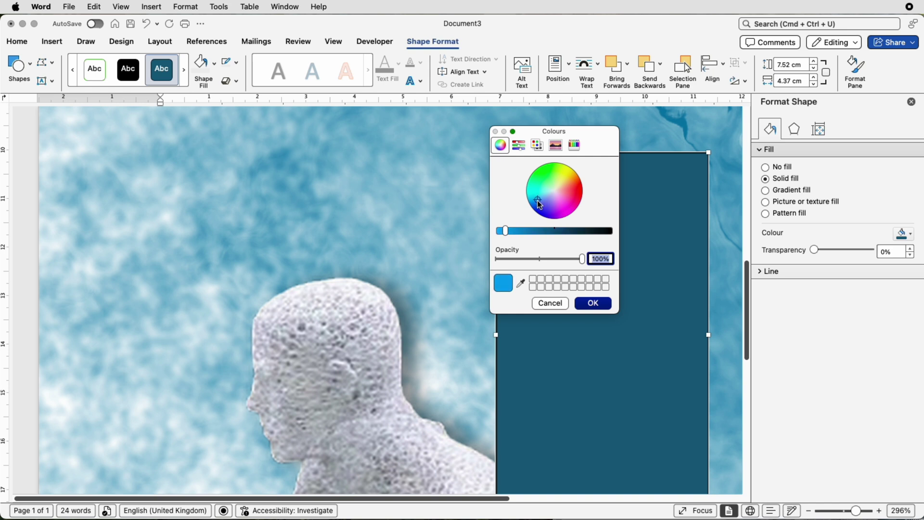
Fill the rectangle with a deep blue sampled from the poster background and remove its outline
click(521, 285)
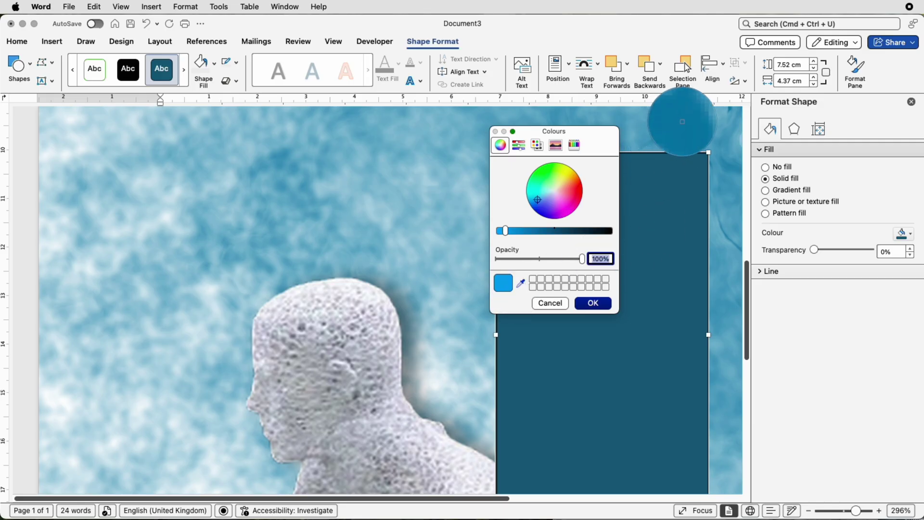
click(682, 122)
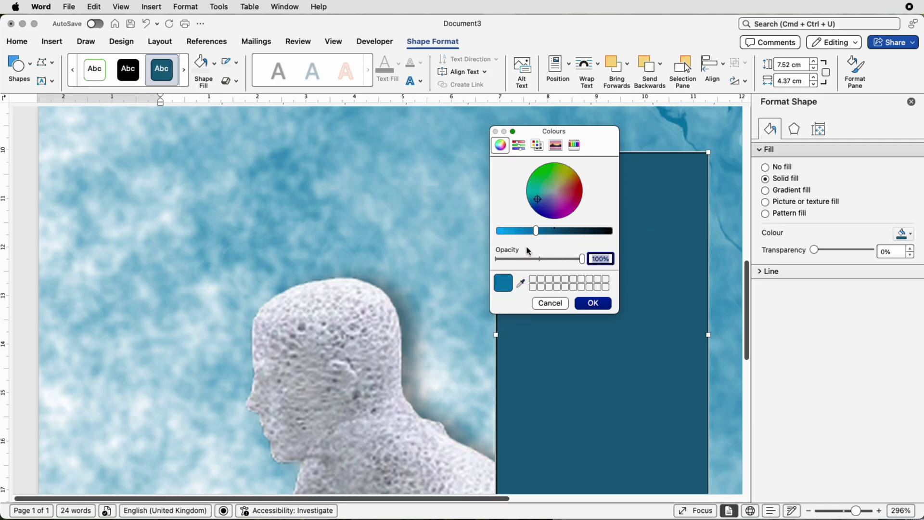
click(591, 304)
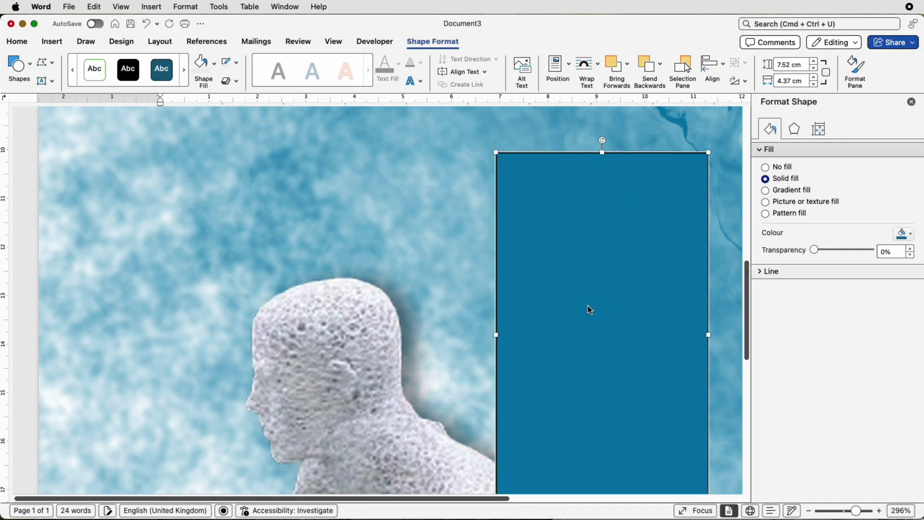
click(761, 273)
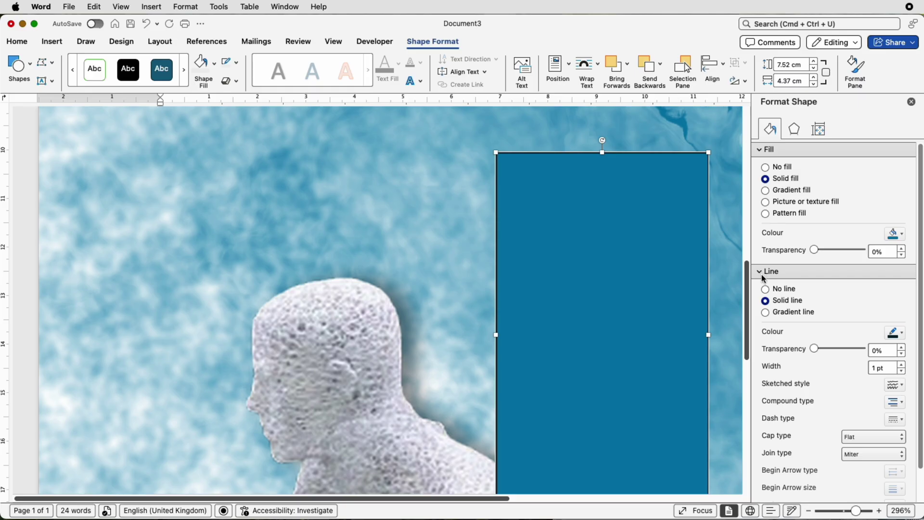
click(765, 289)
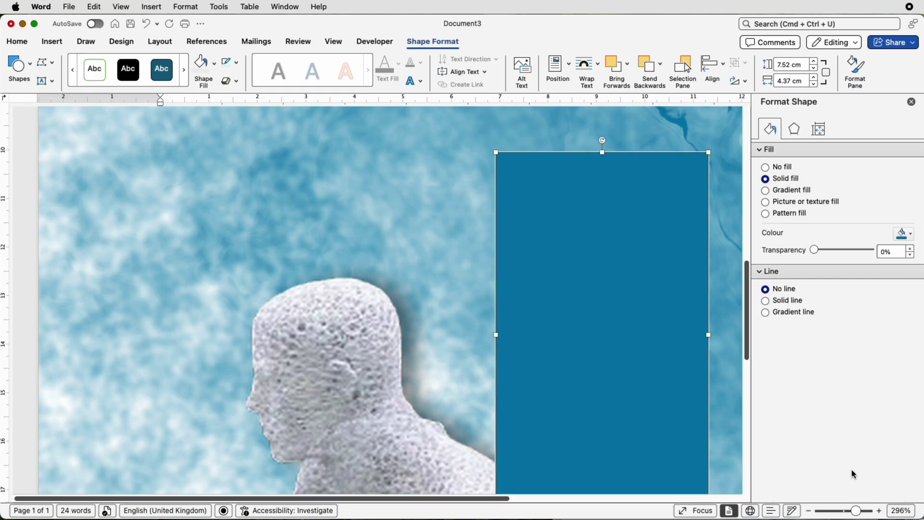
Move the rectangle over the event details at the page's lower edge and place a copy between EXHIBITIONS and the statue's head
drag(858, 511, 845, 511)
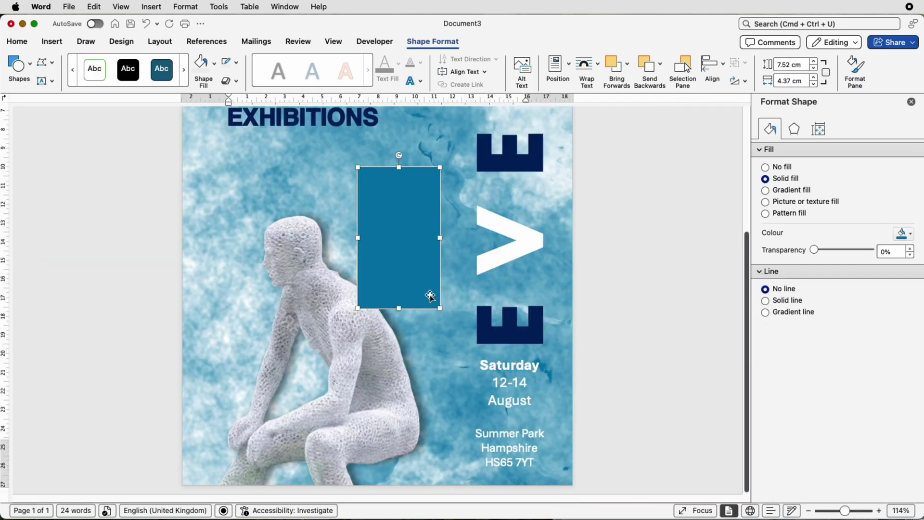
drag(431, 296, 541, 494)
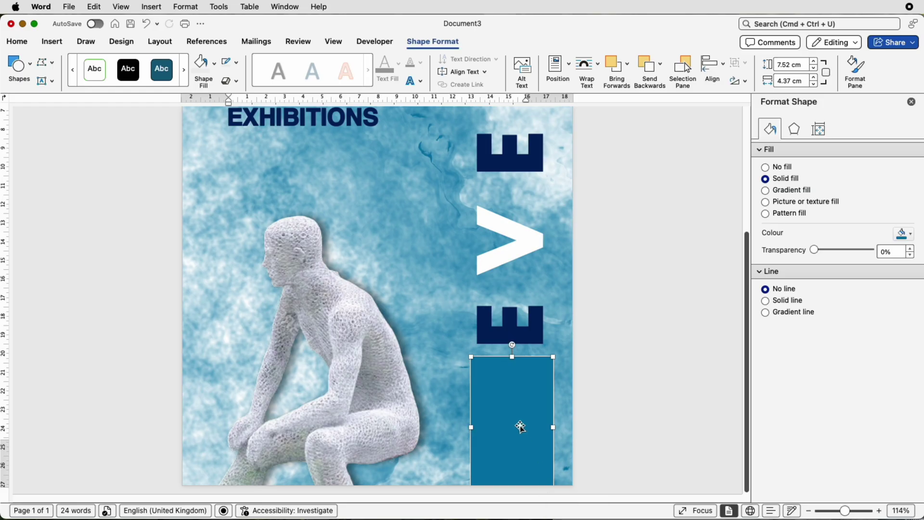
drag(521, 426, 351, 196)
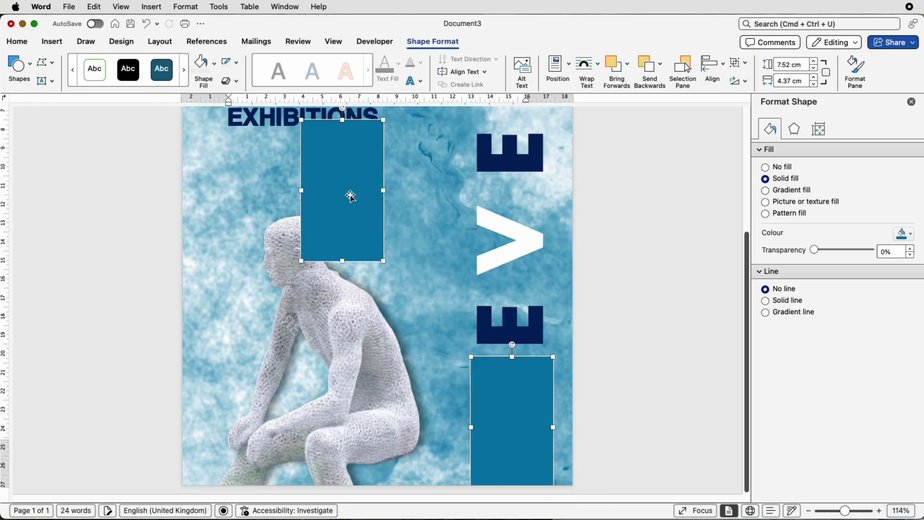
click(453, 394)
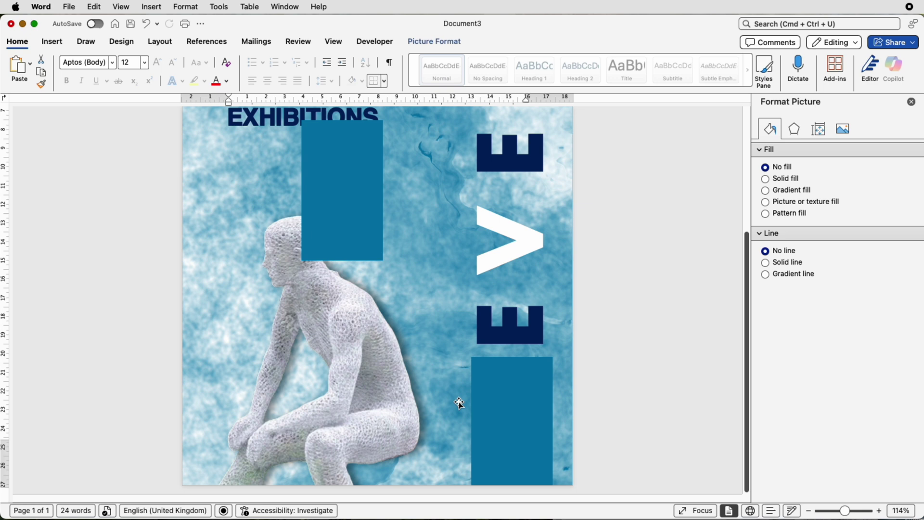
Send the lower rectangle behind the event details text and enlarge it to about 7.71 cm high and 4.96 cm wide
click(507, 418)
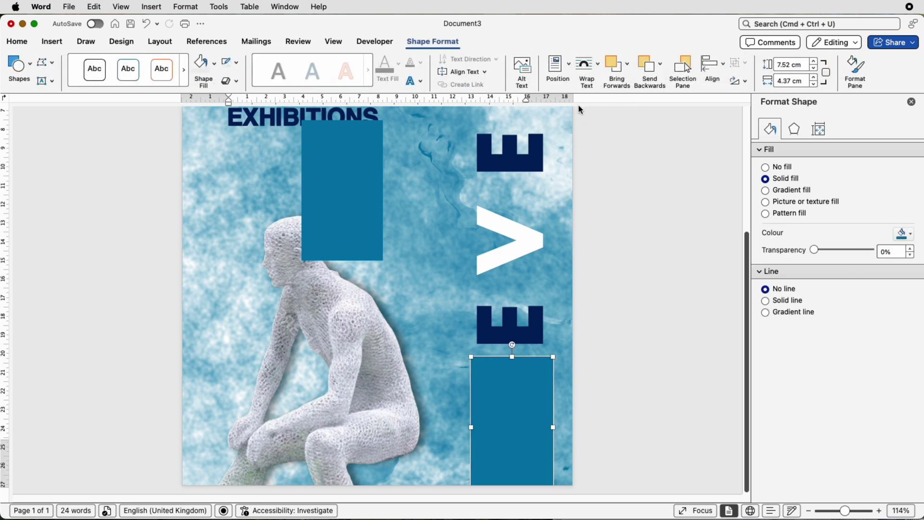
click(647, 75)
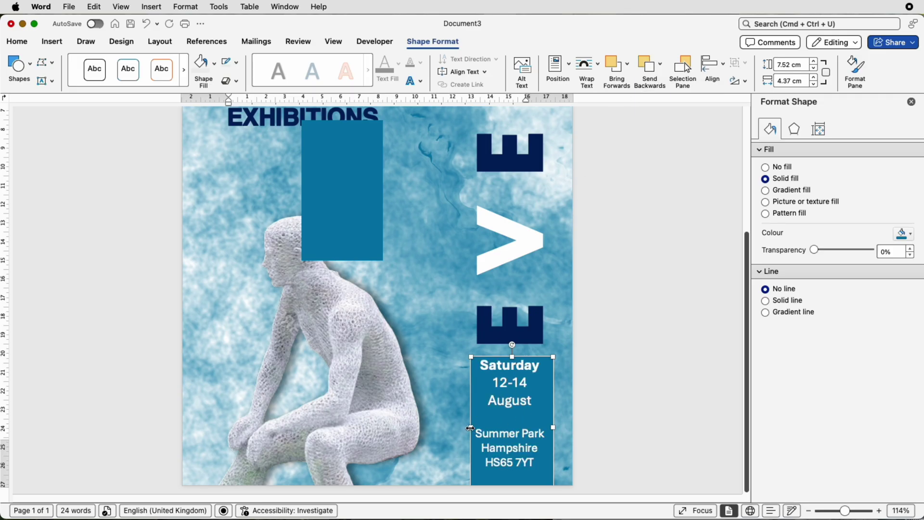
drag(470, 427, 463, 427)
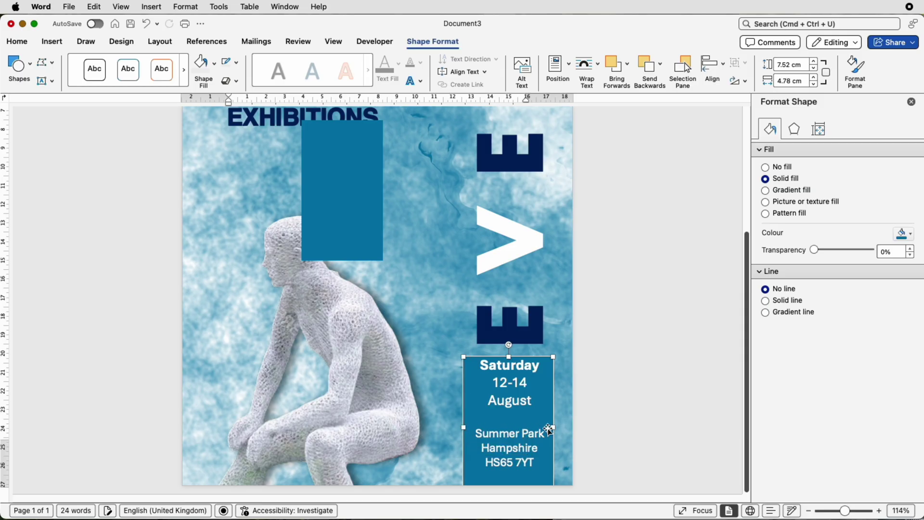
drag(549, 428, 553, 428)
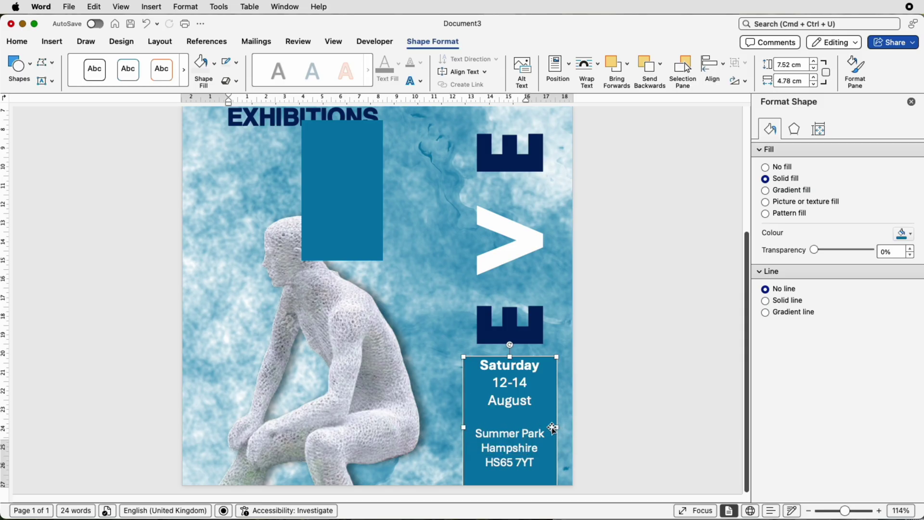
drag(509, 356, 509, 353)
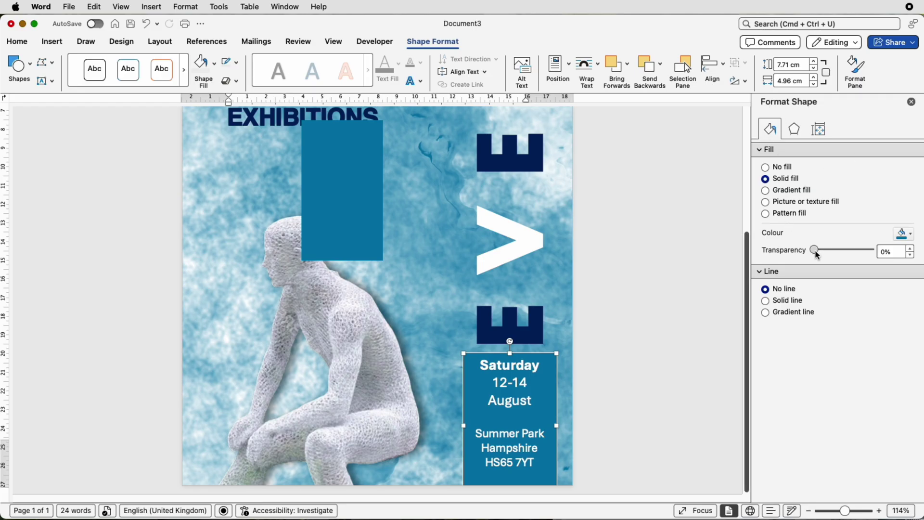
Set the fill transparency of the rectangle behind the event details to 58%
drag(821, 251, 841, 251)
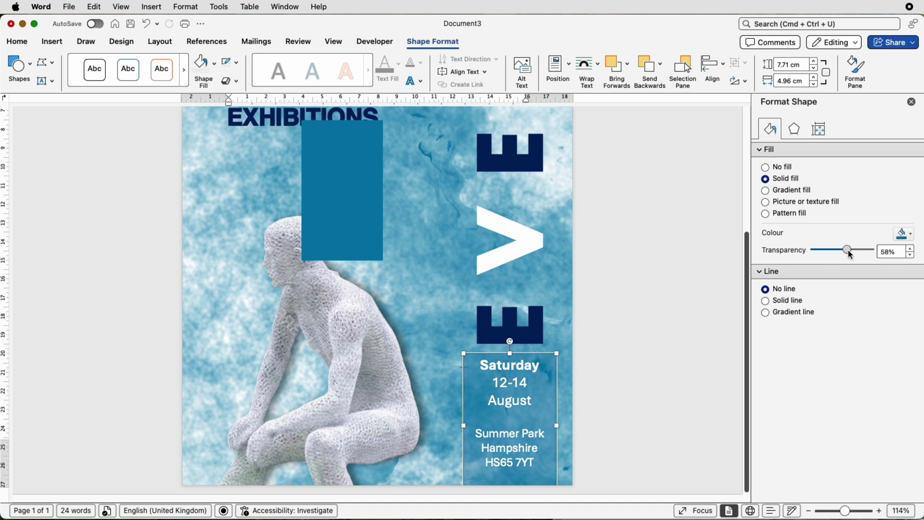
click(605, 309)
scroll(606, 308, up, 5)
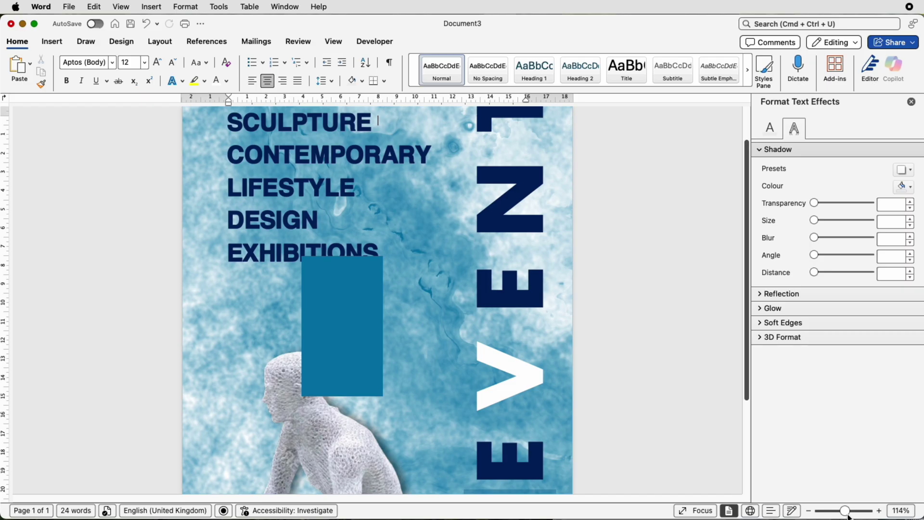
drag(845, 510, 838, 511)
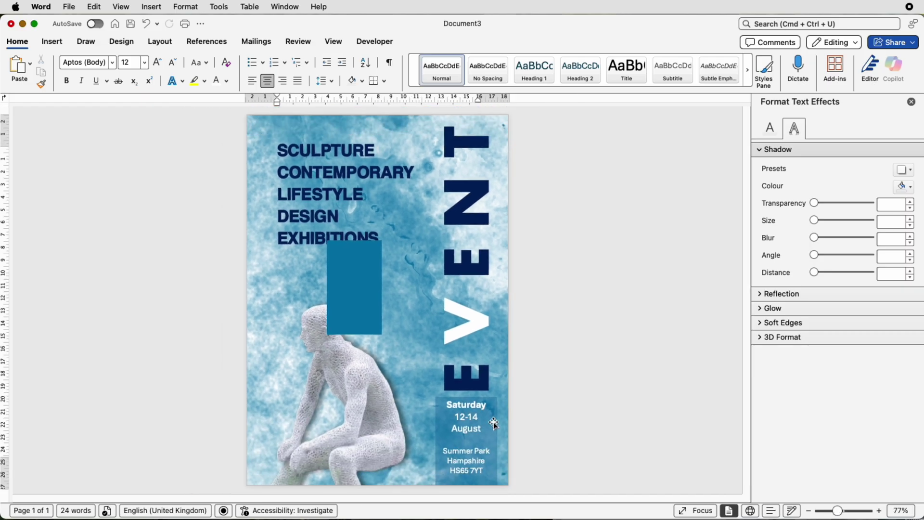
click(497, 422)
drag(497, 421, 497, 426)
key(super+z)
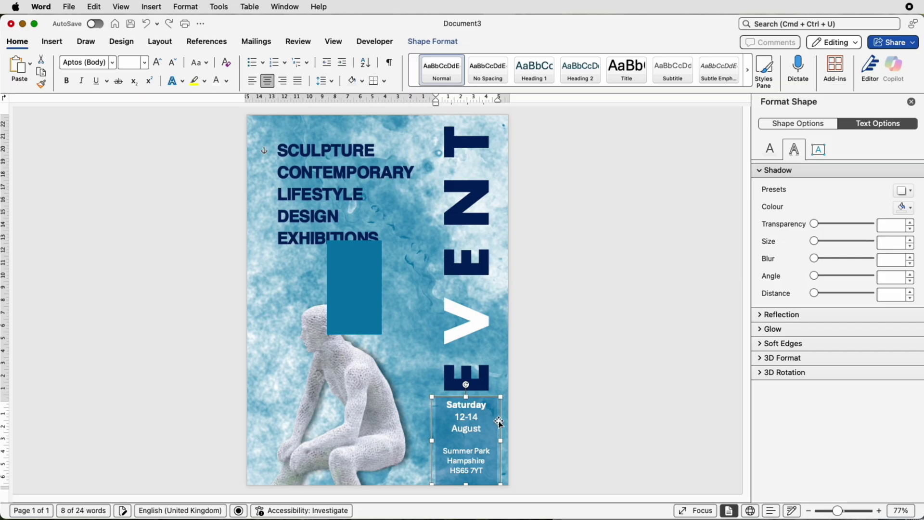
click(495, 407)
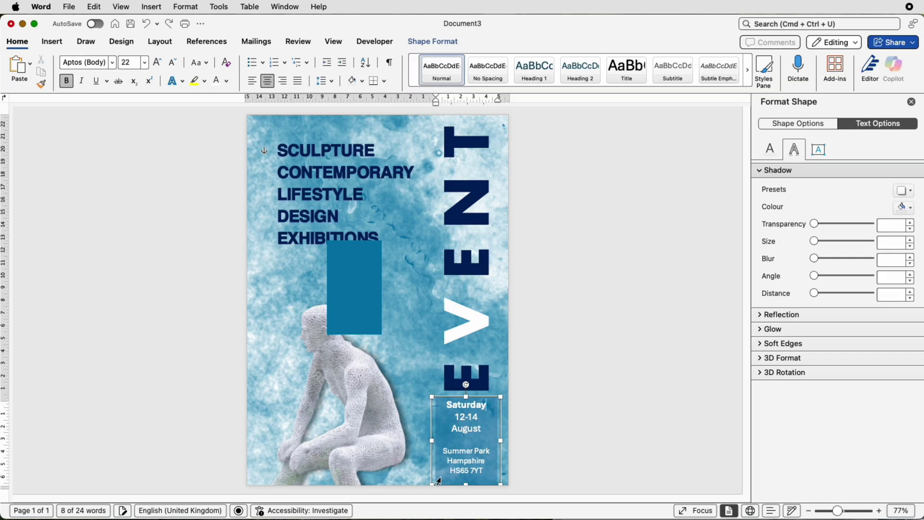
click(435, 480)
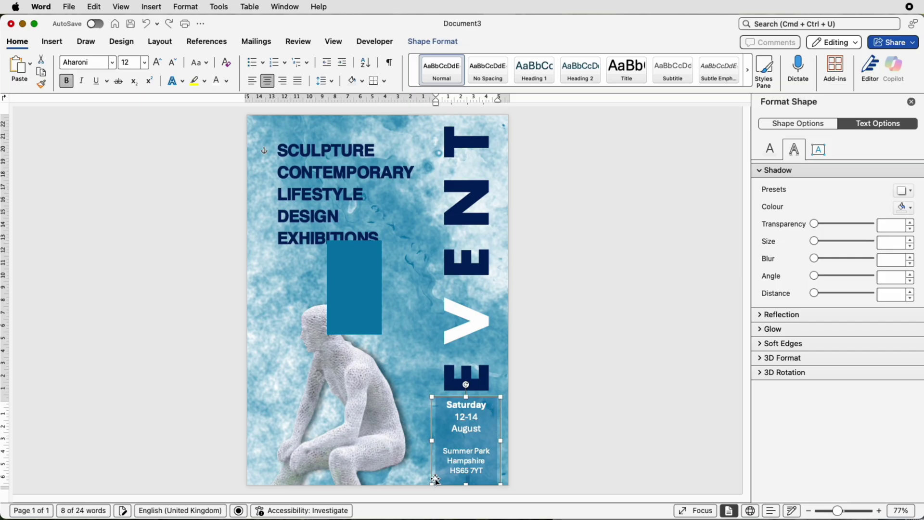
click(475, 436)
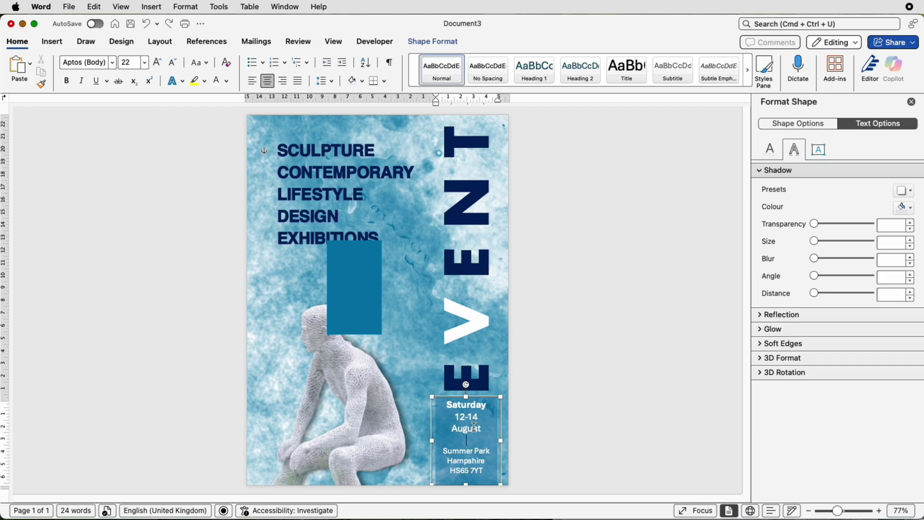
Open the Selection Pane and toggle the visibility of the first four objects to identify the rectangle behind the event details
click(433, 41)
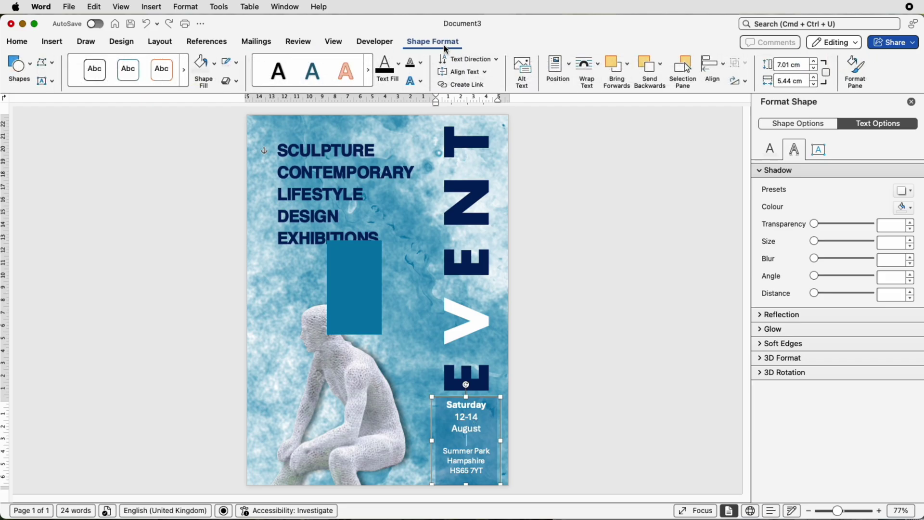
click(685, 77)
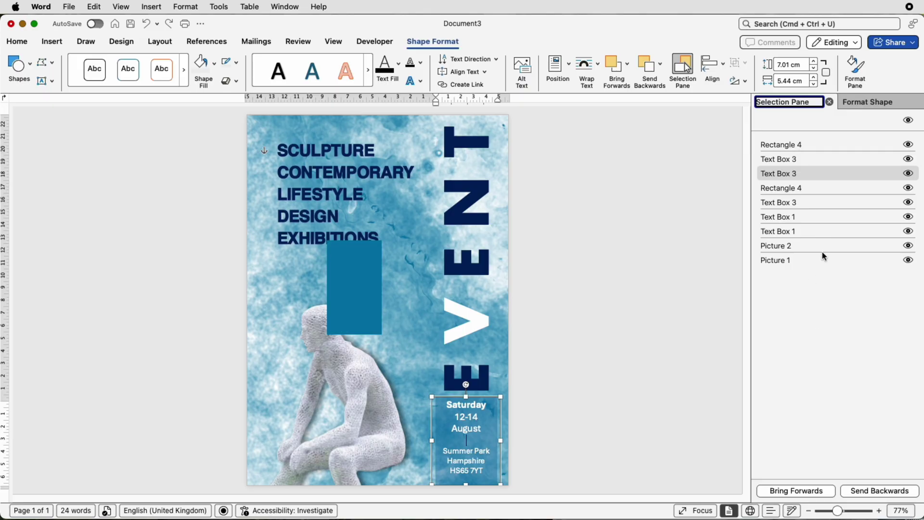
click(908, 144)
click(908, 145)
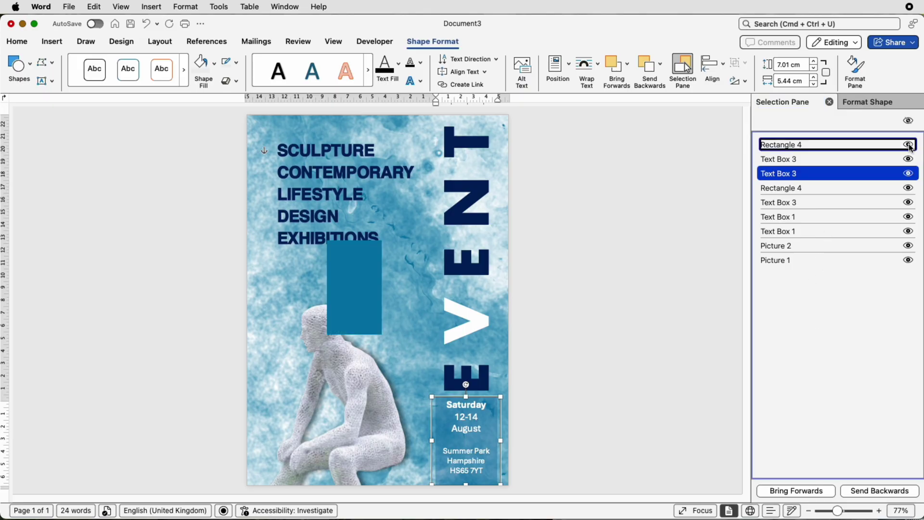
click(908, 159)
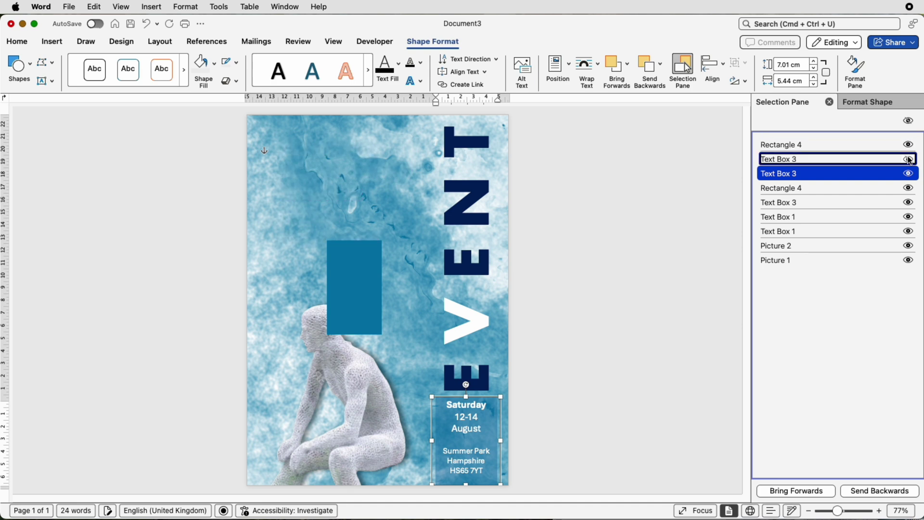
click(908, 159)
click(908, 174)
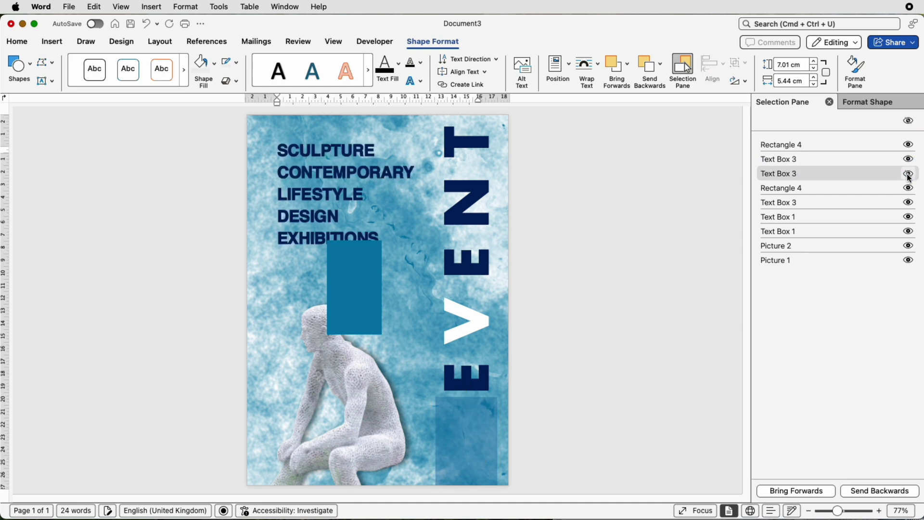
click(908, 174)
click(906, 188)
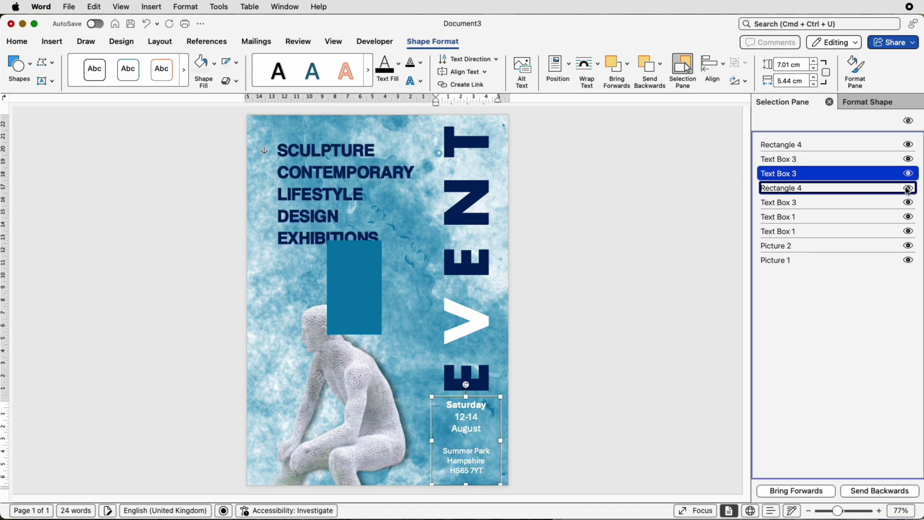
click(907, 188)
click(907, 189)
Select the rectangle behind the event details and move it down so it sits behind only the venue address lines
click(862, 192)
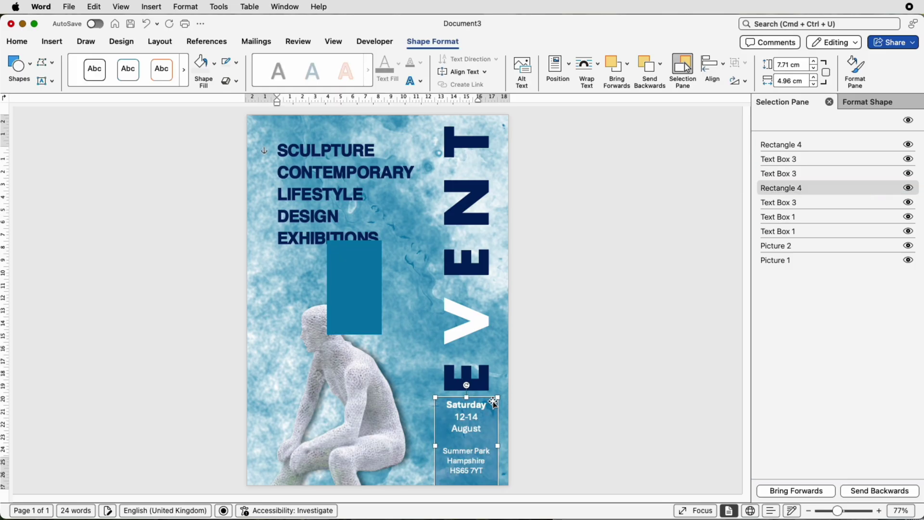
key(Down)
key(Down)
key(Down)
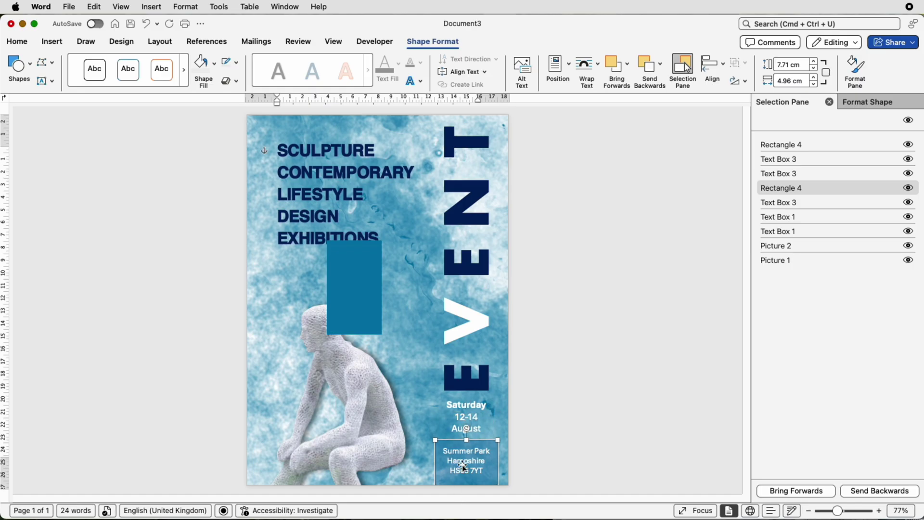
click(536, 439)
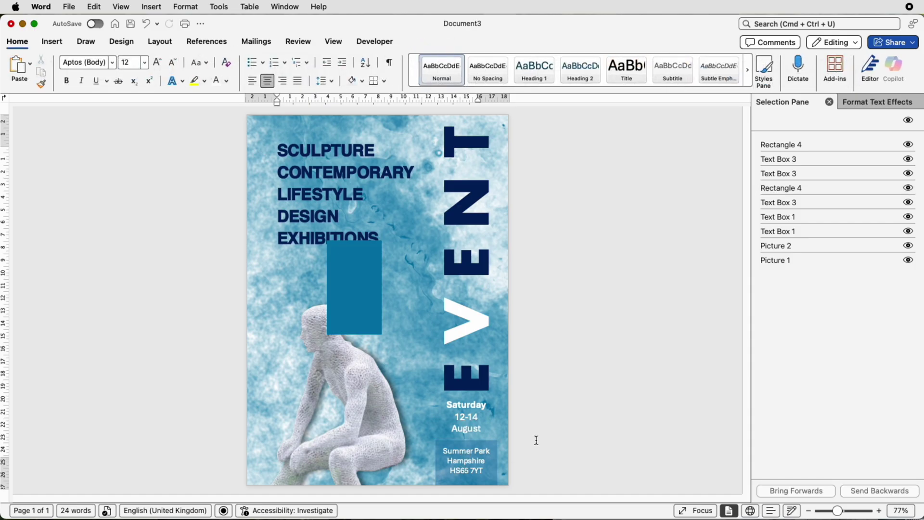
Remove the fill from the solid blue rectangle between EXHIBITIONS and the statue's head
click(367, 301)
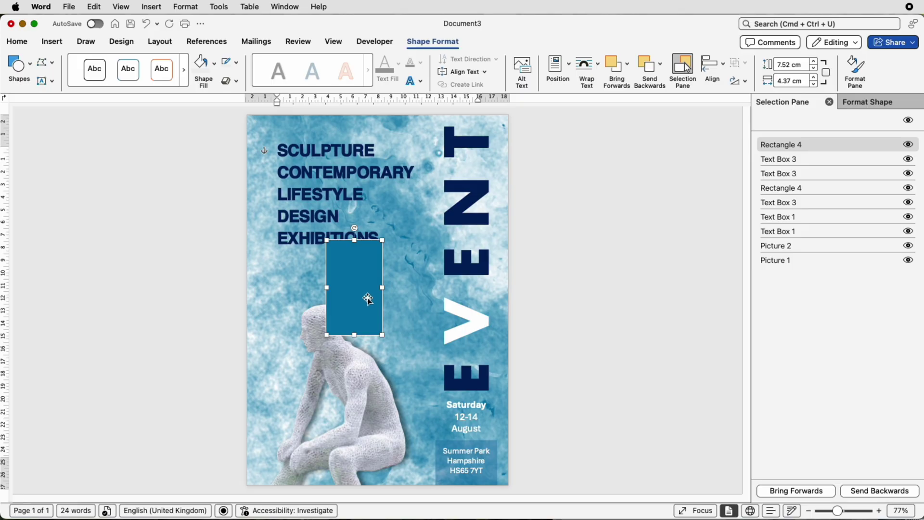
click(867, 103)
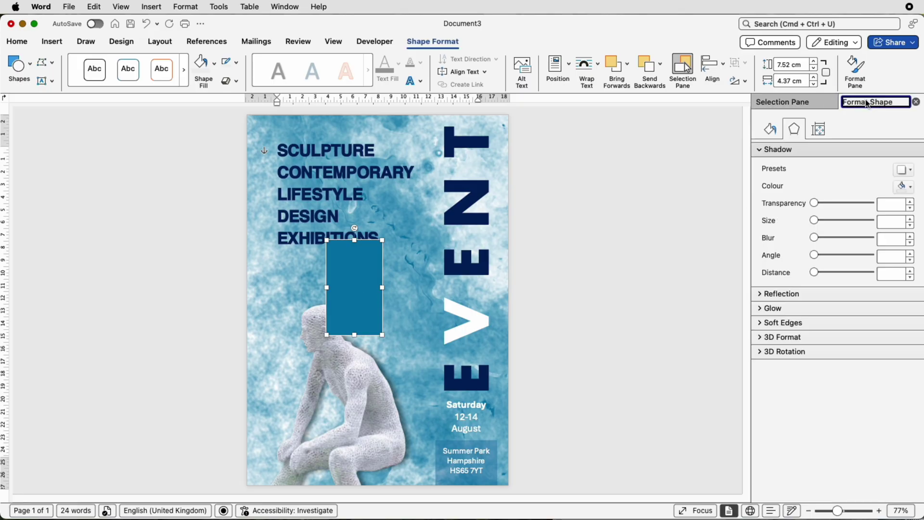
click(770, 129)
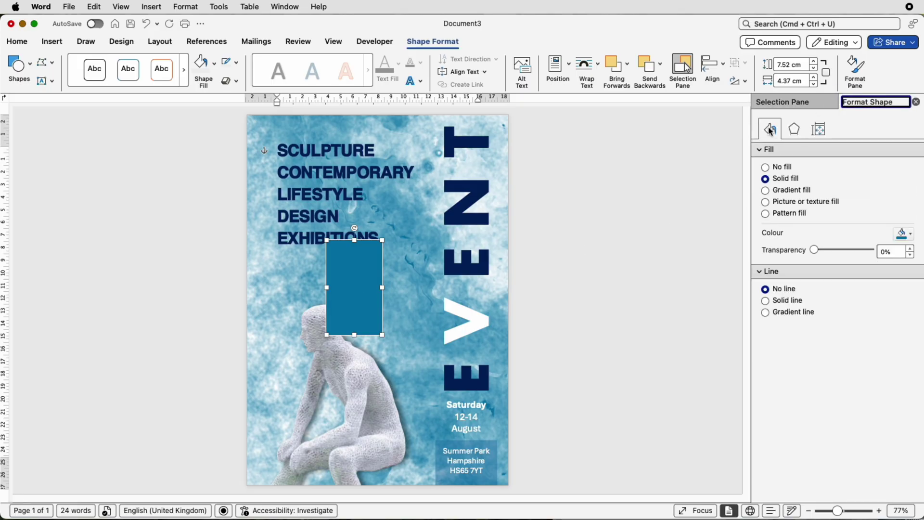
click(765, 167)
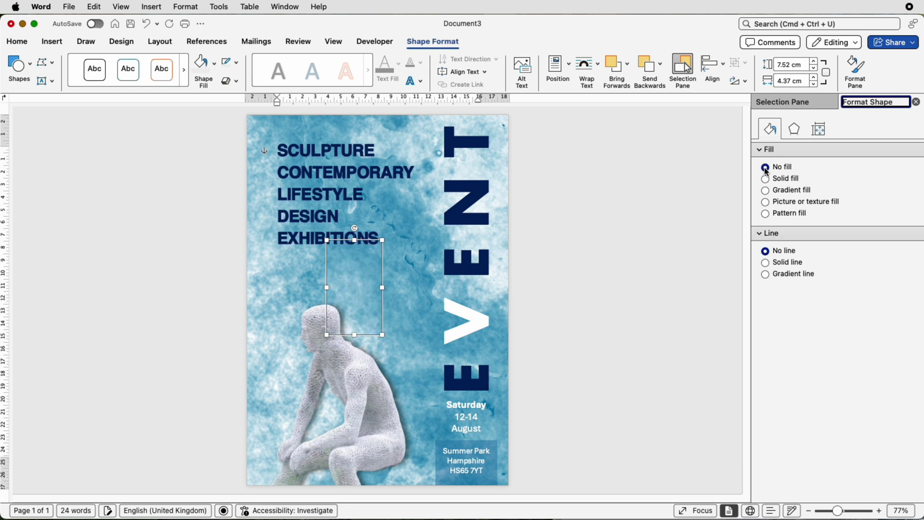
Give the unfilled rectangle a solid white outline with a width of 10 pt
click(765, 263)
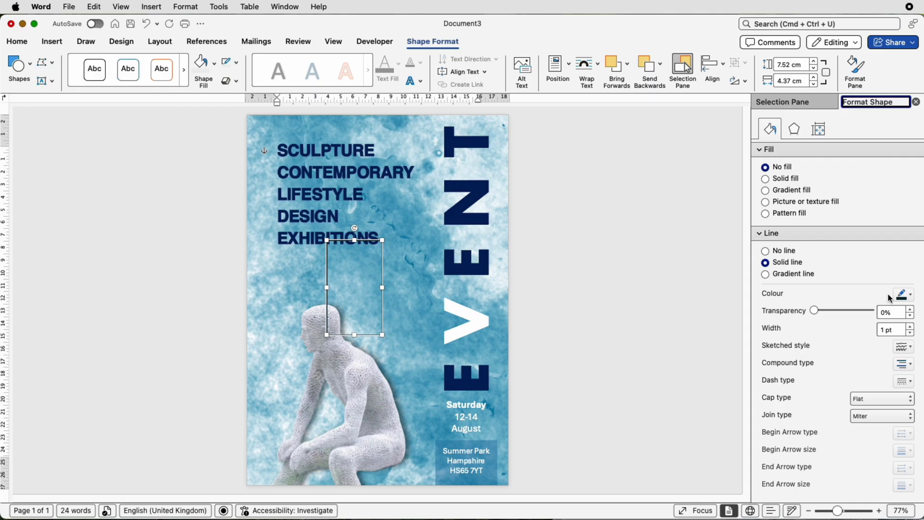
click(909, 295)
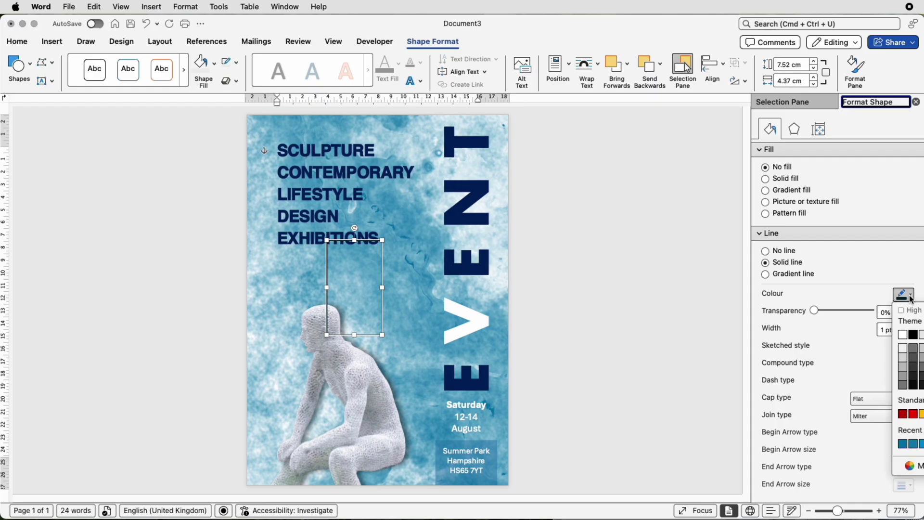
click(902, 335)
drag(896, 332, 877, 333)
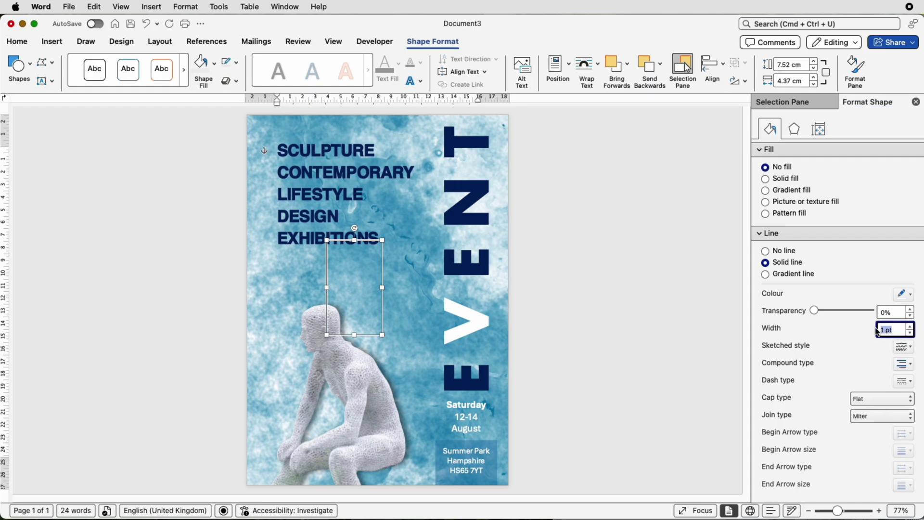
text(10)
key(Return)
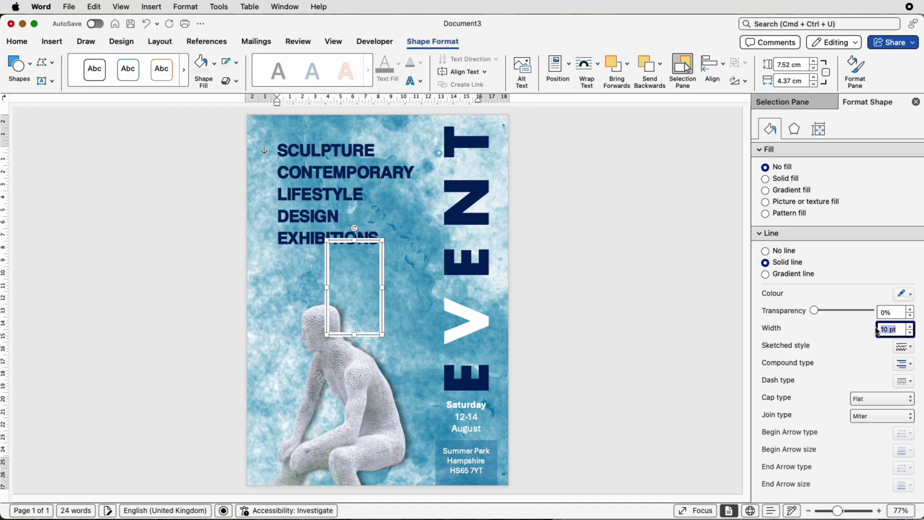
Move the white frame partly off the page's upper-left corner, lengthen it to about 11.74 cm, and place a copy over the topic list
drag(369, 240, 257, 114)
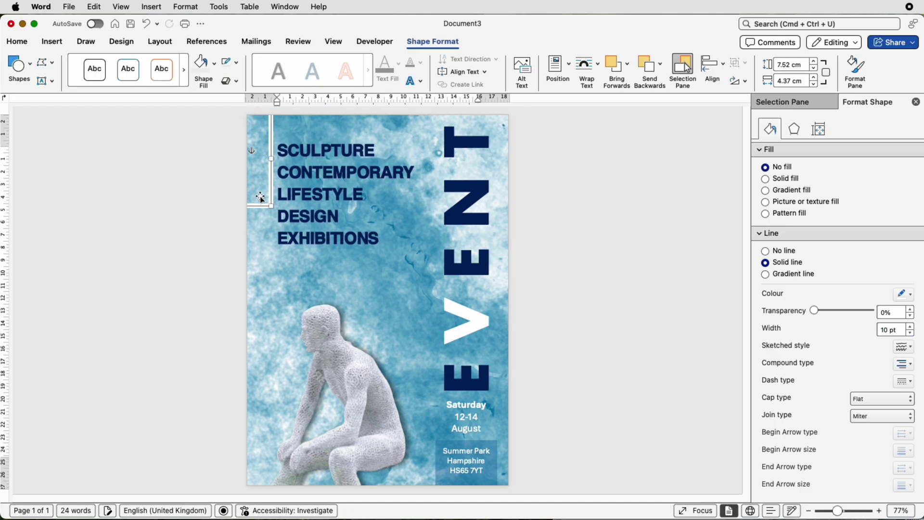
drag(269, 205, 271, 258)
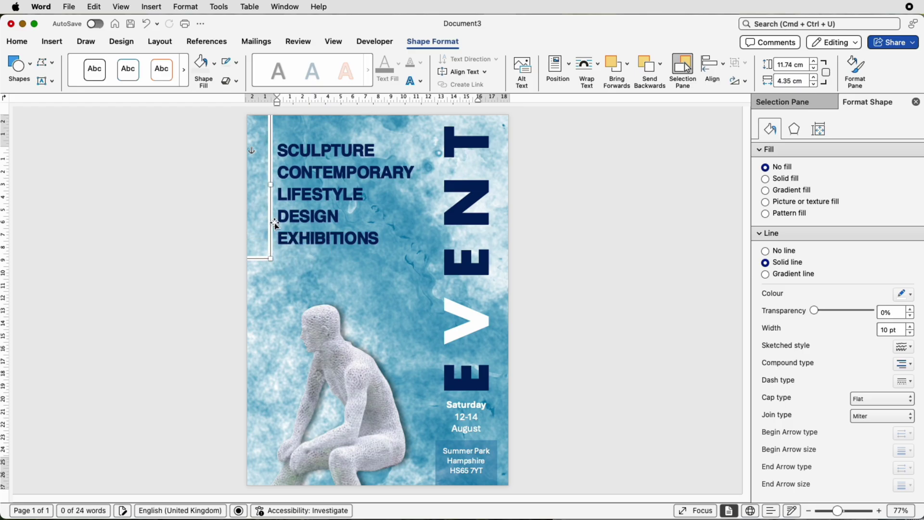
drag(271, 221, 381, 251)
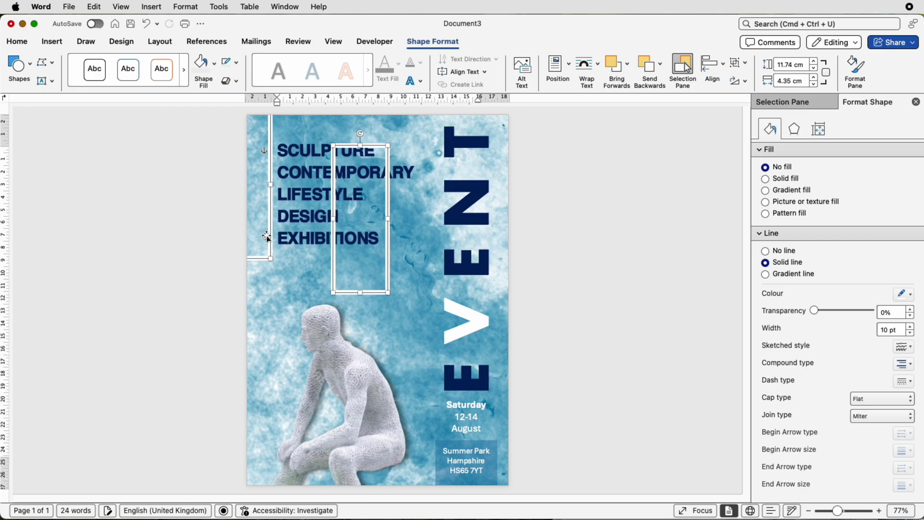
click(299, 280)
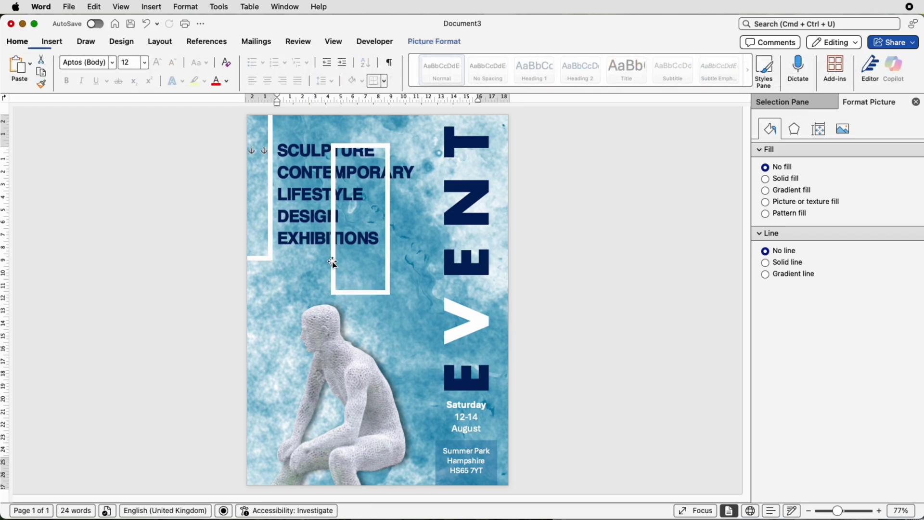
click(335, 258)
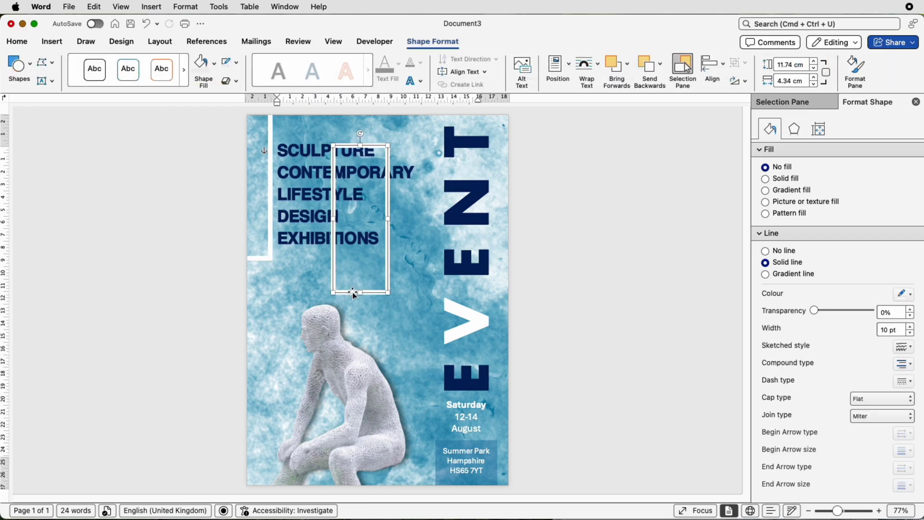
Reshape the copied frame to about 3.88 cm high and 14.87 cm wide, enclosing SCULPTURE and CONTEMPORARY and running off the page's left edge
drag(360, 295, 247, 166)
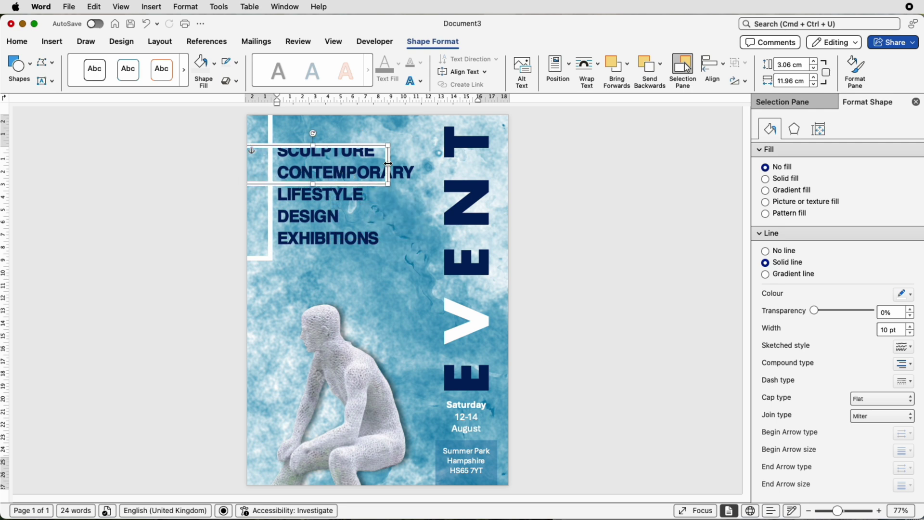
drag(388, 166, 424, 165)
drag(336, 144, 333, 136)
key(super+z)
key(super+z)
key(super+z)
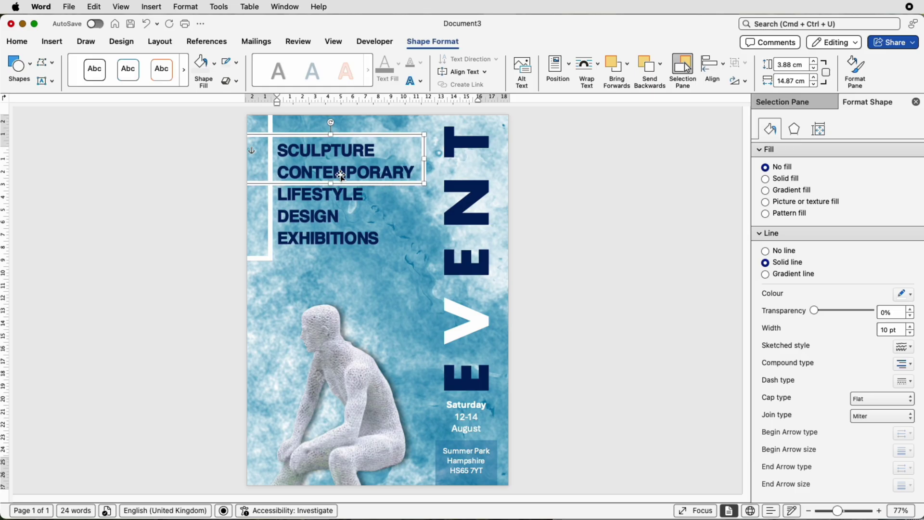
click(383, 299)
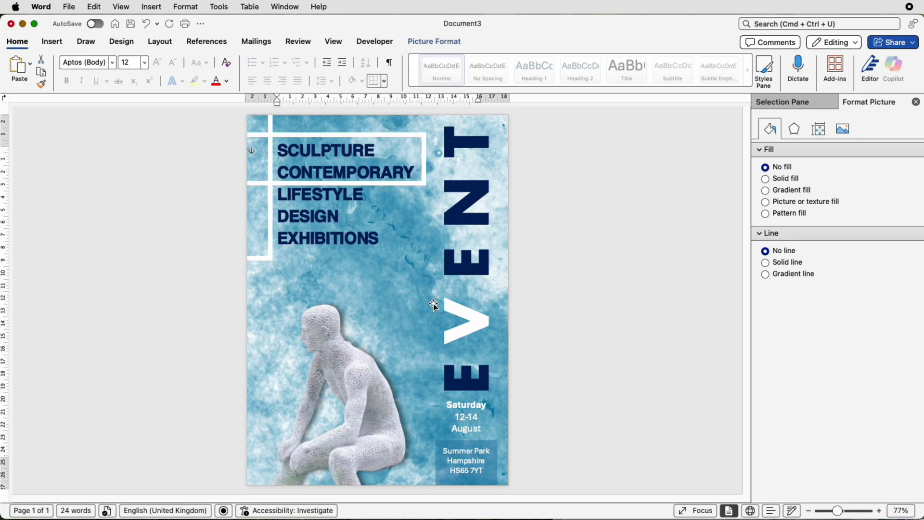
Enlarge the statue picture and shift it towards the page's lower-left corner, keeping its head below the topic list
click(346, 380)
mouse_move(408, 304)
mouse_down()
mouse_move(410, 341)
mouse_move(425, 268)
mouse_up()
drag(380, 332, 352, 341)
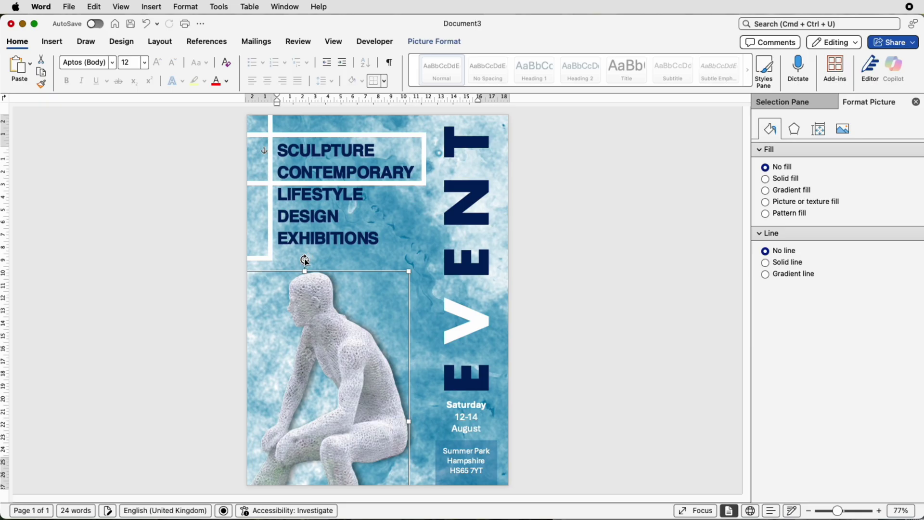
mouse_move(304, 259)
mouse_down()
mouse_move(339, 266)
mouse_move(363, 287)
mouse_move(342, 262)
mouse_move(310, 256)
mouse_up()
click(600, 393)
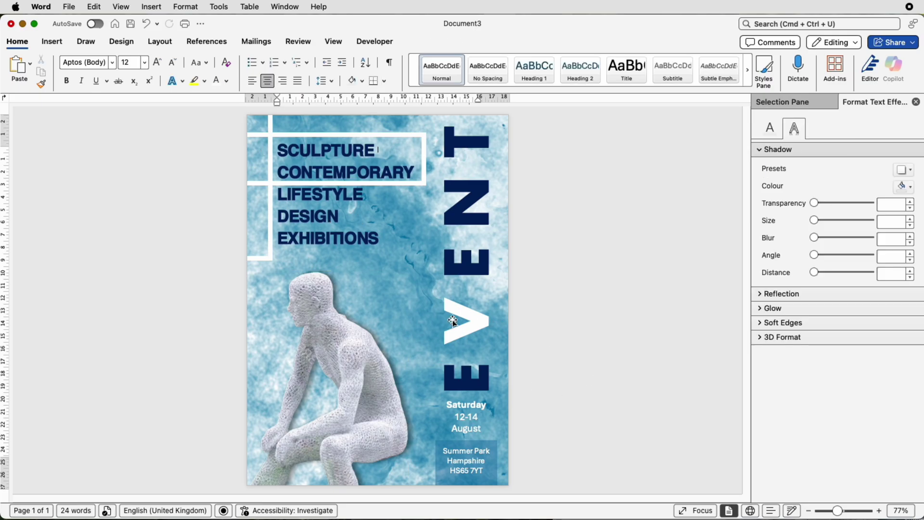
Draw a thin rectangle about 0.33 cm high and 7.8 cm wide across the top of the V in EVENT, past the page's right edge
click(61, 44)
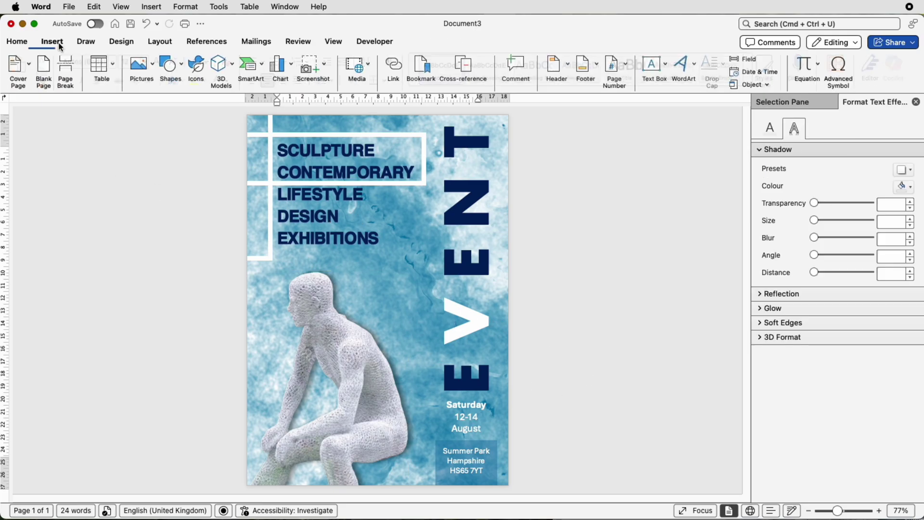
click(182, 73)
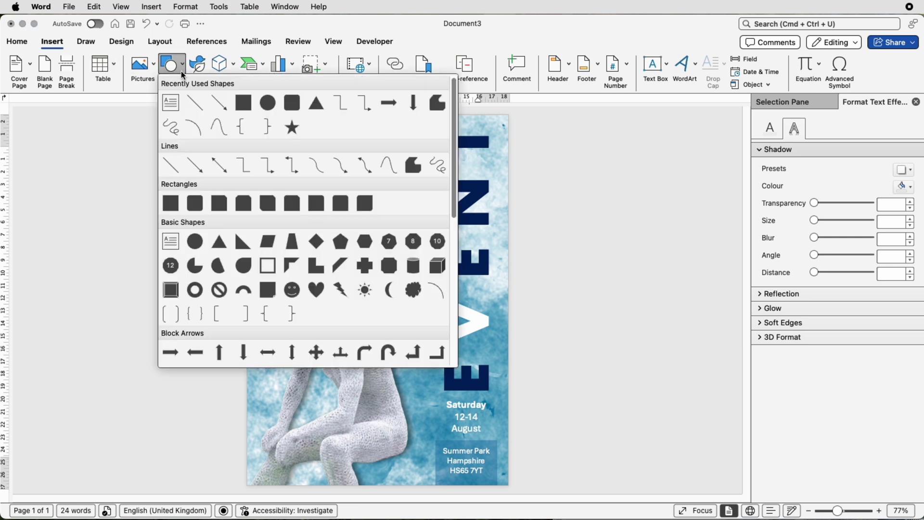
click(170, 204)
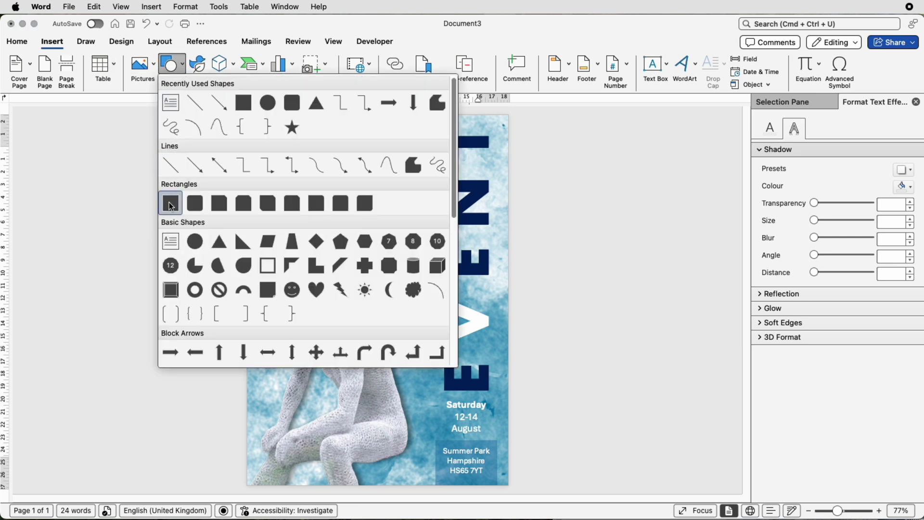
drag(430, 304, 529, 308)
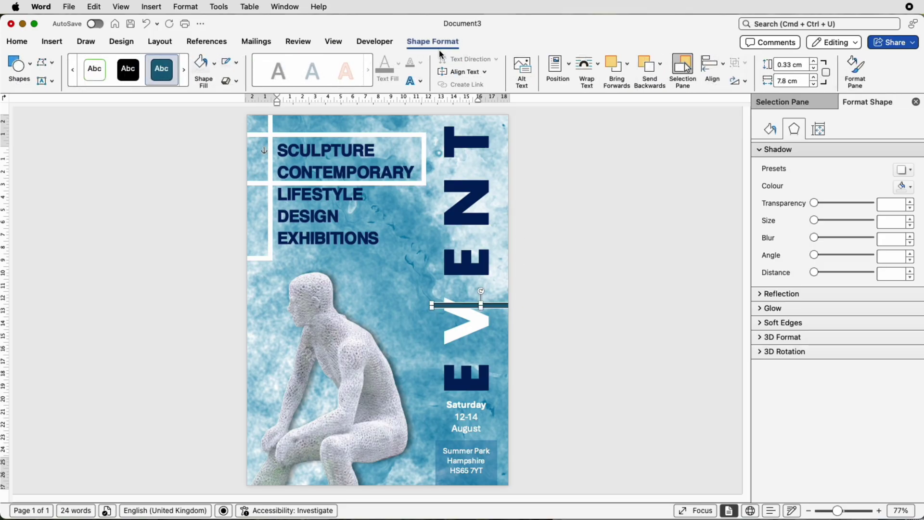
Remove the outline from the thin bar across the V in EVENT and fill it with dark blue
click(236, 63)
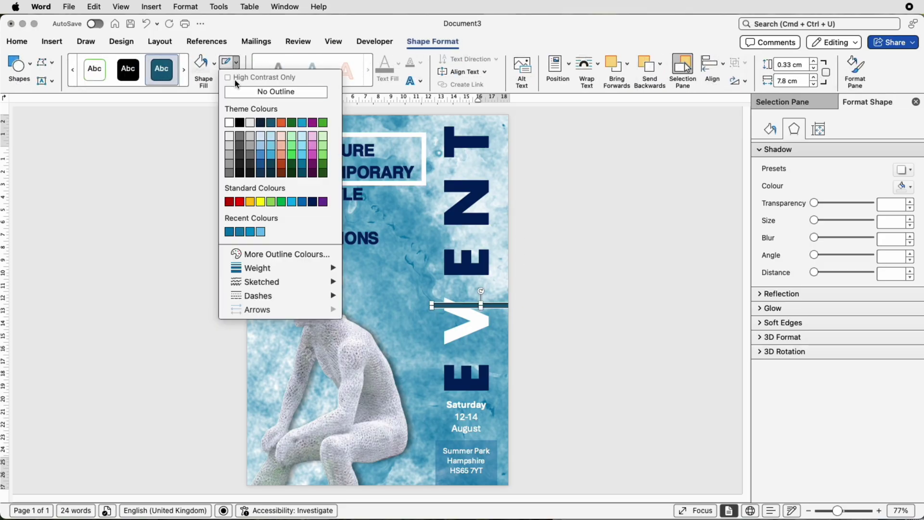
click(236, 91)
click(215, 69)
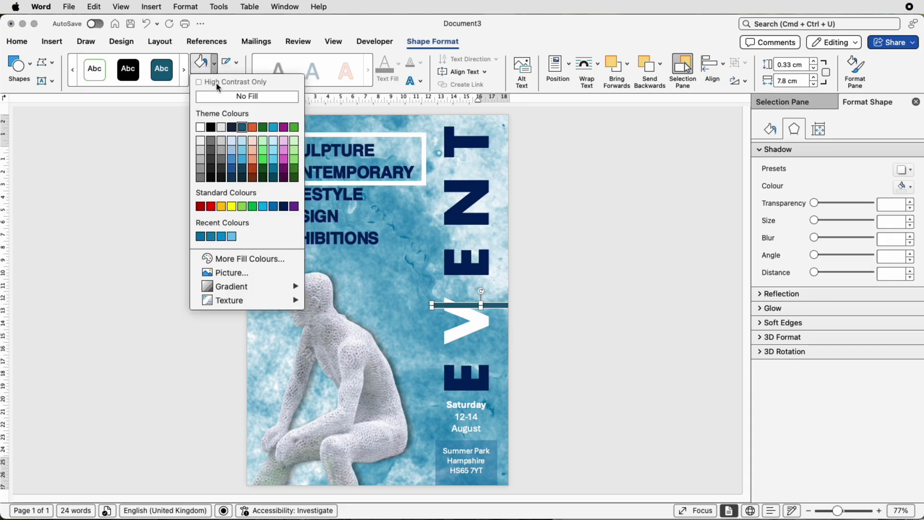
click(284, 207)
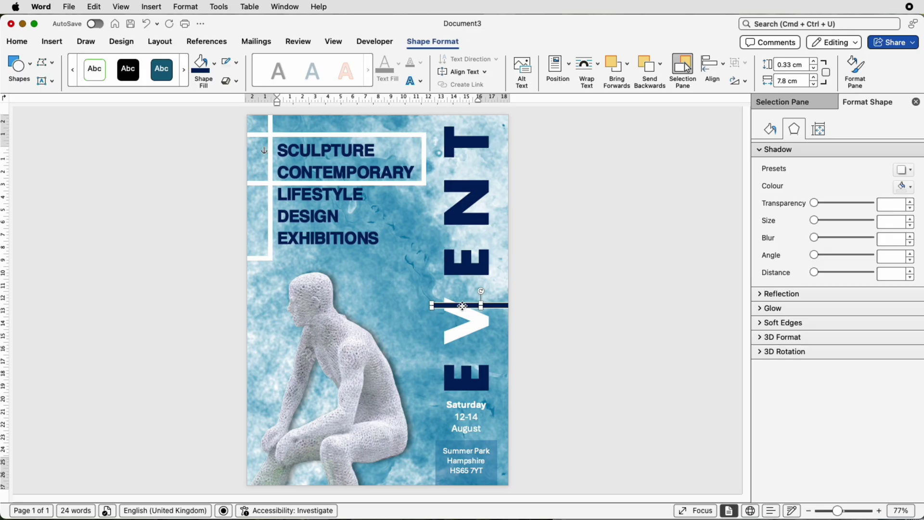
Duplicate the dark blue bar to make four horizontally staggered bars across the V, running off the page's right edge
key(super+c)
key(super+v)
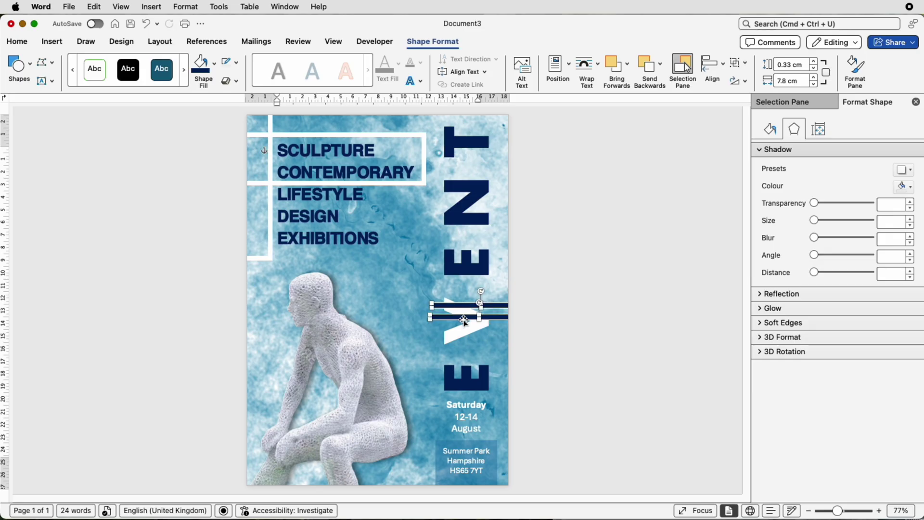
mouse_move(464, 319)
mouse_down()
mouse_move(464, 334)
mouse_move(449, 316)
mouse_move(464, 331)
mouse_move(505, 317)
mouse_move(463, 309)
mouse_up()
click(460, 317)
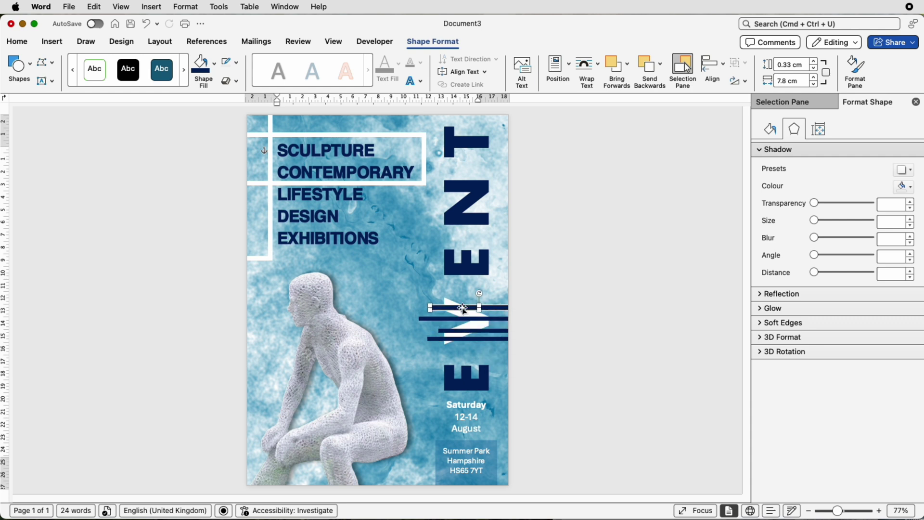
Send the first, third and fourth bars from the top backwards until they sit behind the white V
shift+click(483, 332)
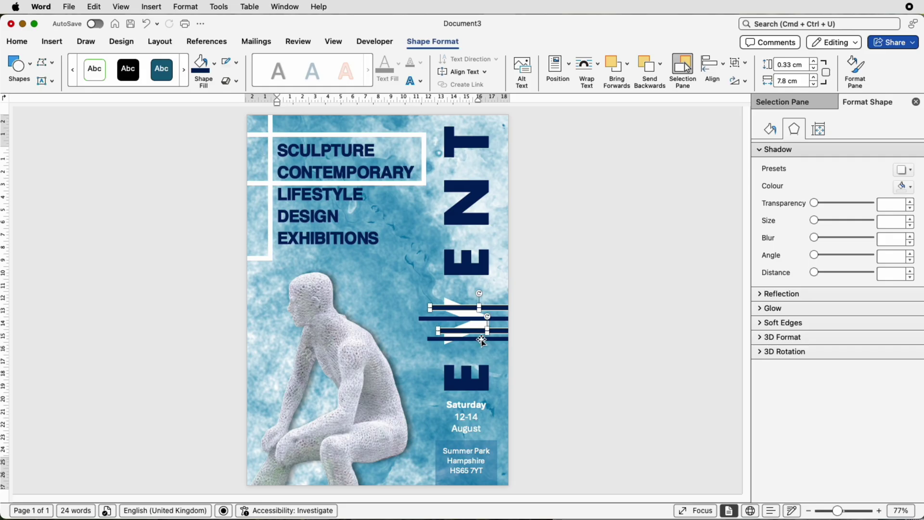
shift+click(481, 340)
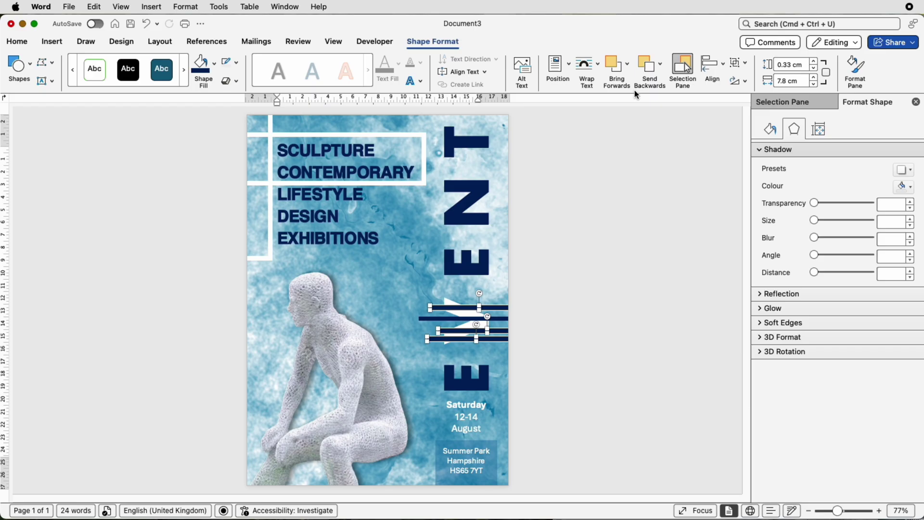
click(650, 70)
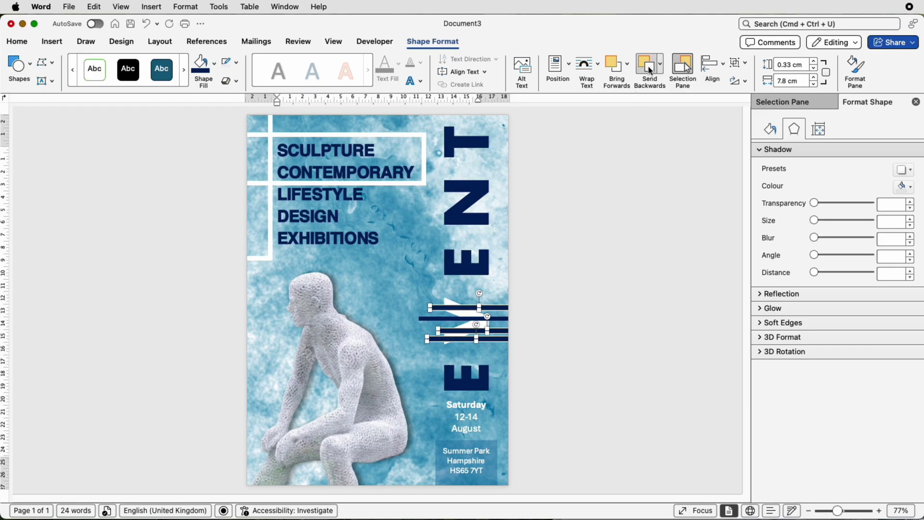
click(650, 70)
click(650, 70)
click(650, 70)
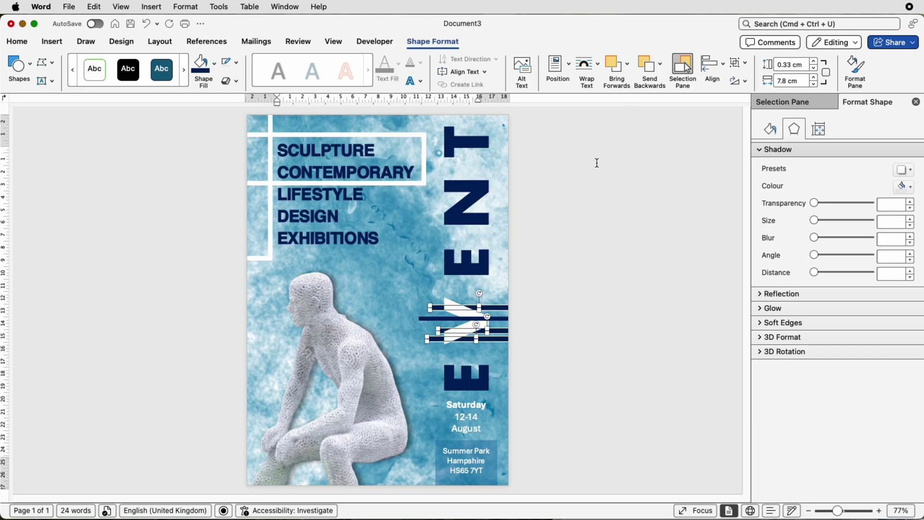
click(526, 250)
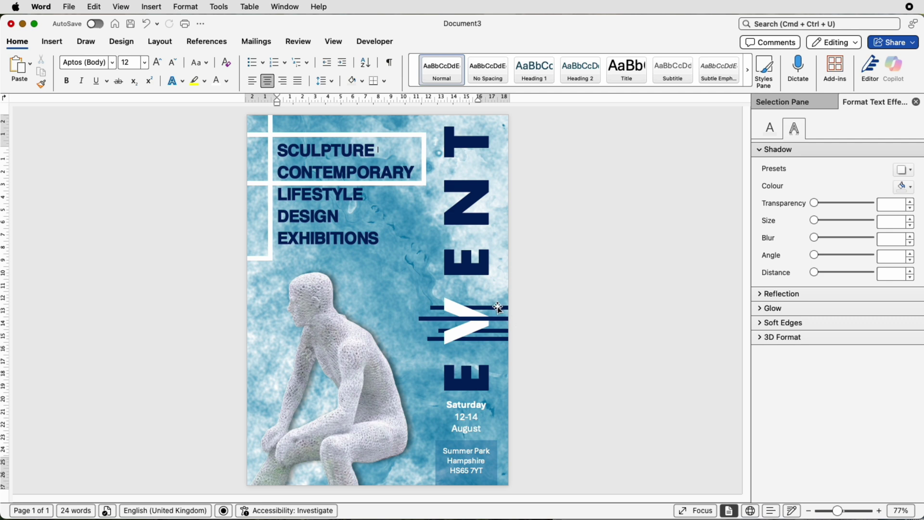
Set the height of all four dark blue bars across the V to 0.4 cm
click(498, 307)
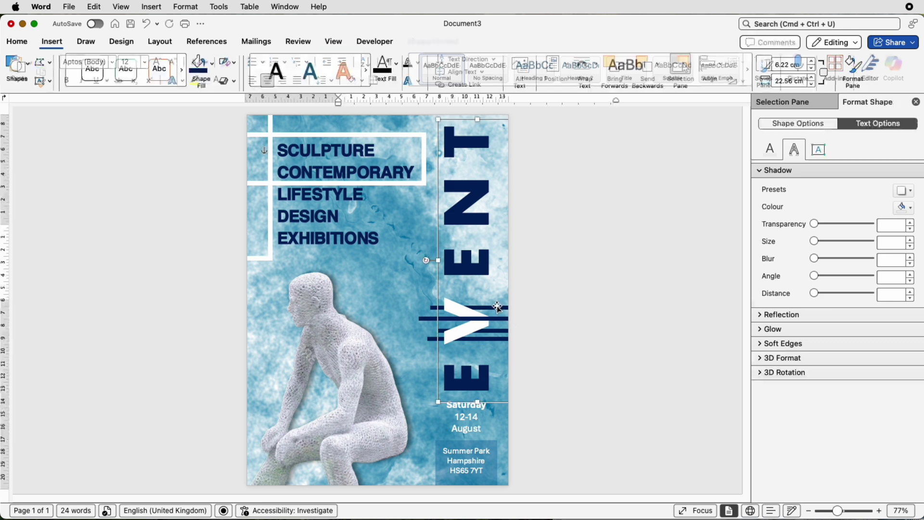
click(423, 319)
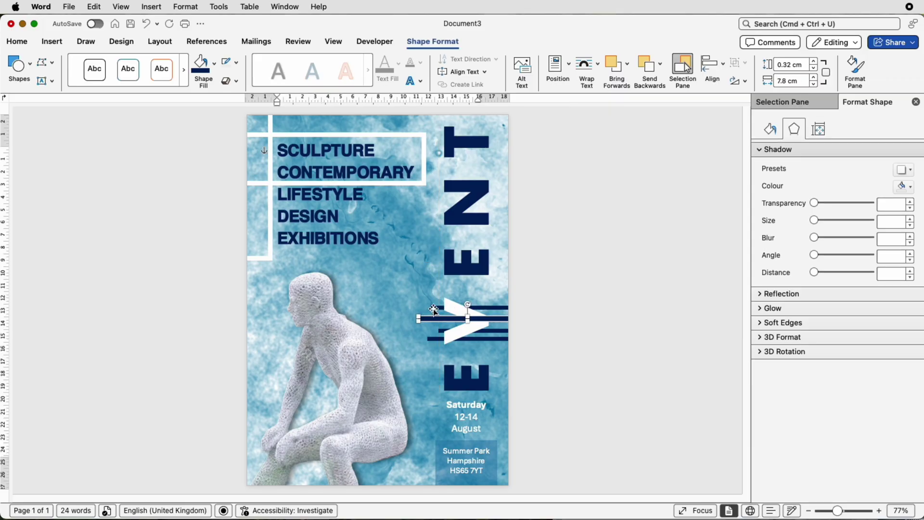
shift+click(434, 308)
shift+click(438, 330)
shift+click(431, 339)
click(782, 101)
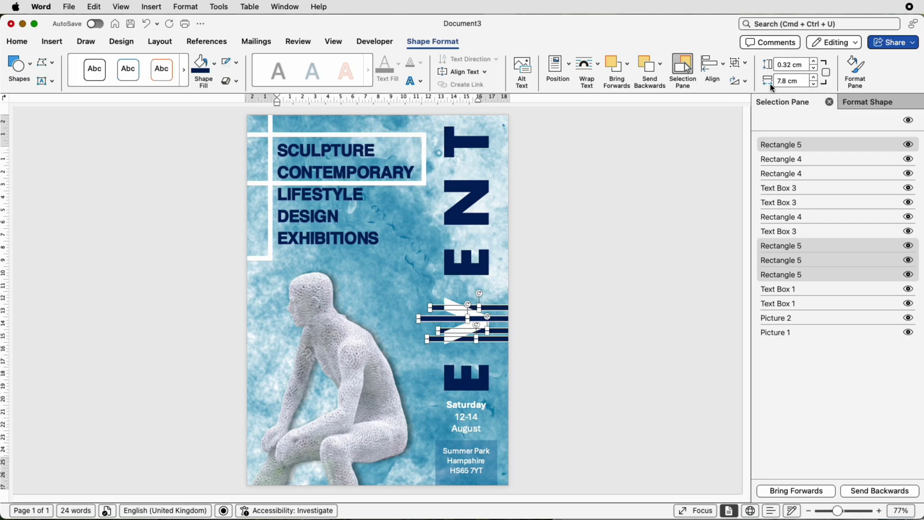
click(817, 64)
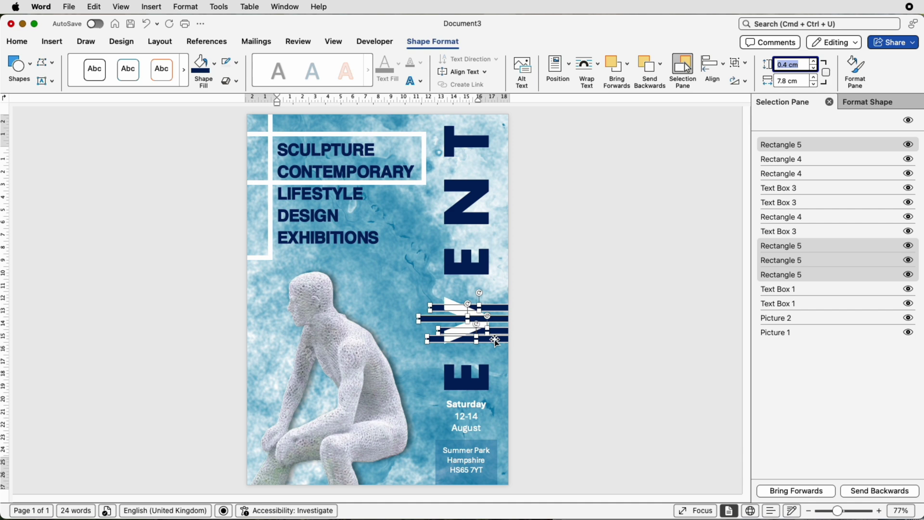
click(522, 342)
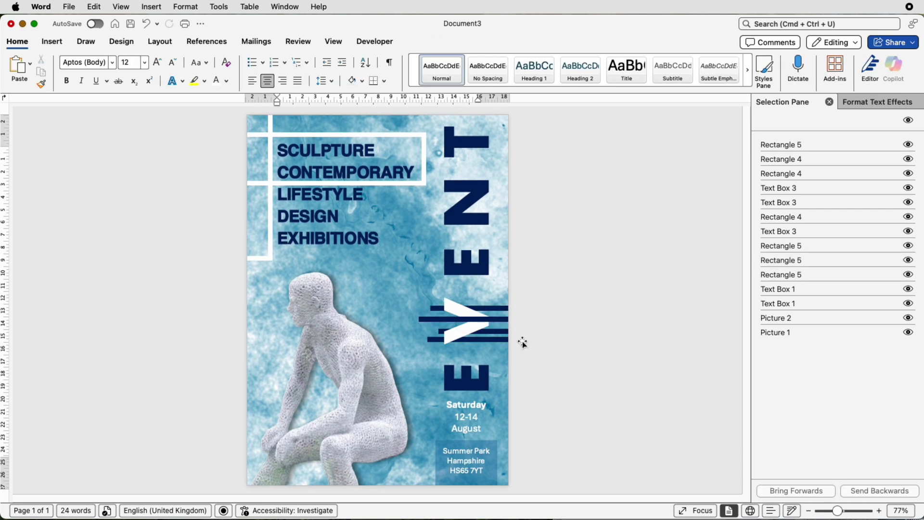
Review the file formats offered for saving the poster, including PDF, and leave without saving
click(70, 8)
click(99, 105)
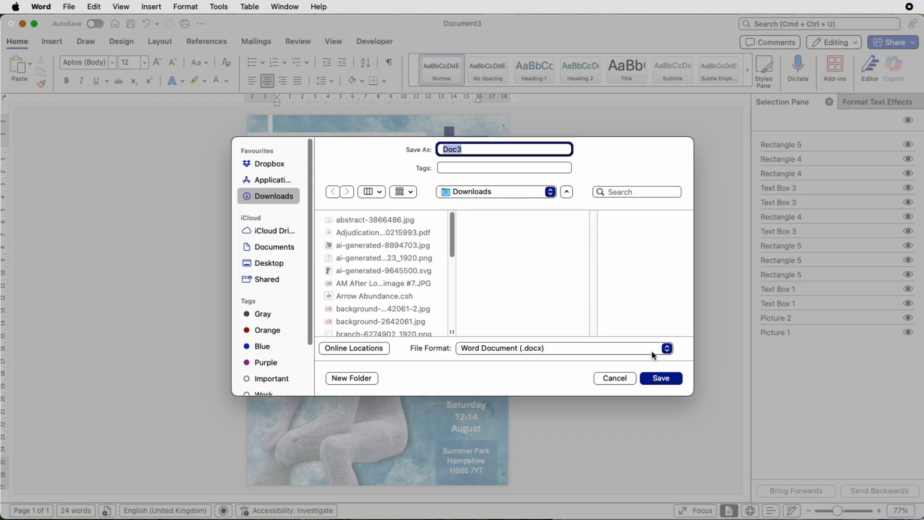
click(667, 349)
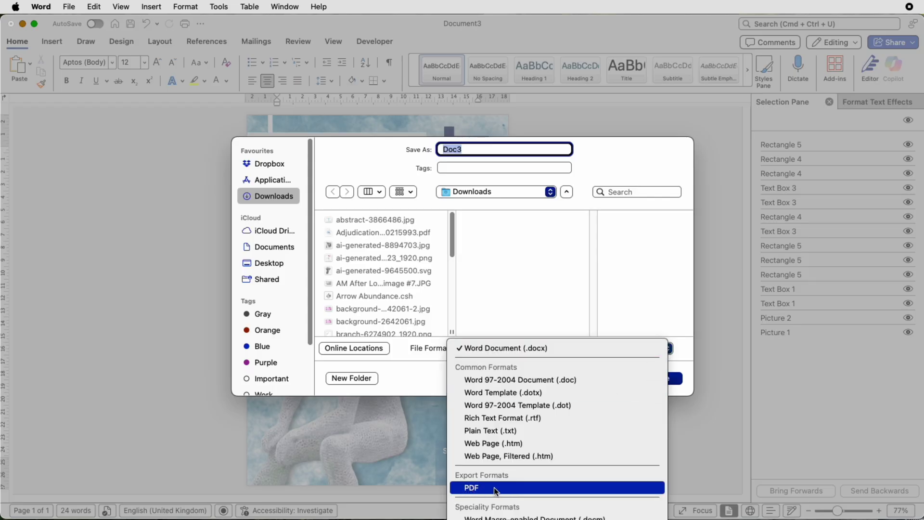
click(709, 454)
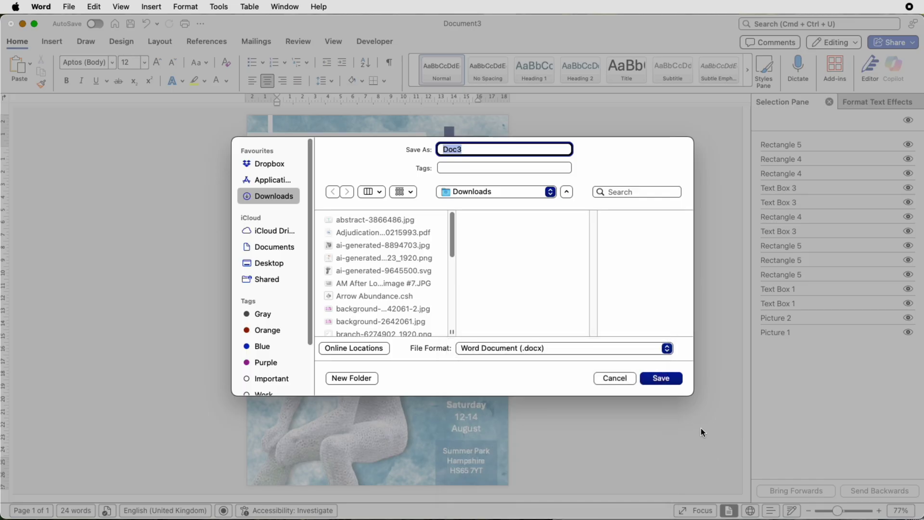
click(615, 378)
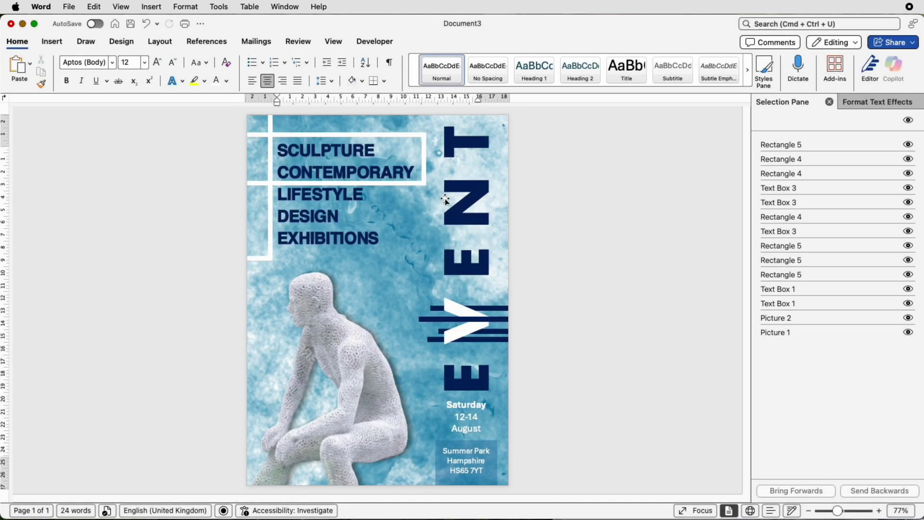